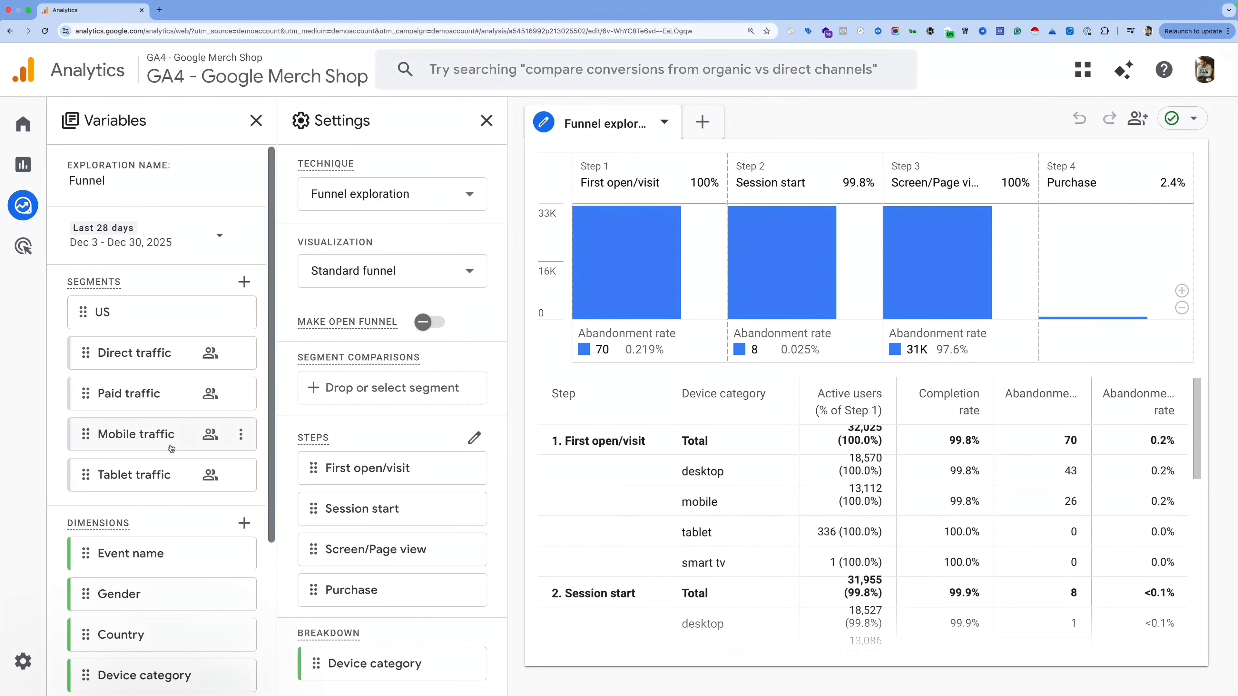
Step: Look over the new-tab choices for the exploration and close them without adding a tab
{"action": "scroll", "coordinate": [171, 390], "scroll_direction": "down", "scroll_amount": 3}
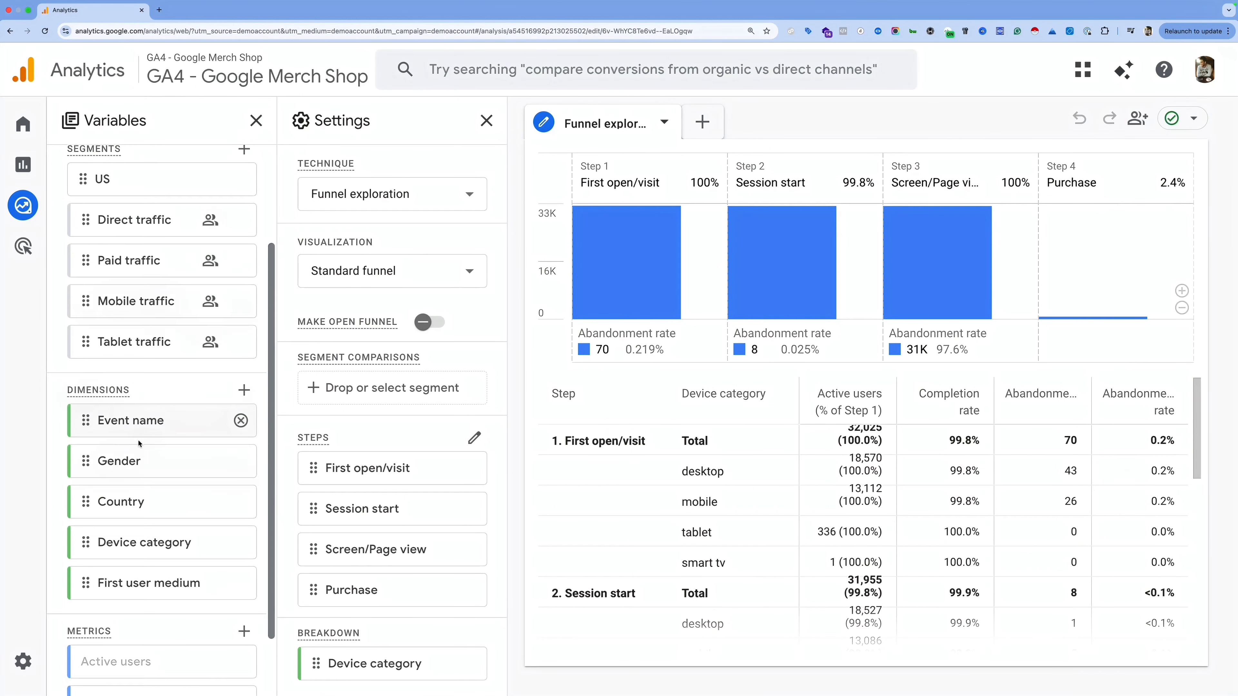
{"action": "scroll", "coordinate": [152, 416], "scroll_direction": "down", "scroll_amount": 2}
{"action": "scroll", "coordinate": [124, 527], "scroll_direction": "up", "scroll_amount": 2}
{"action": "scroll", "coordinate": [117, 389], "scroll_direction": "up", "scroll_amount": 2}
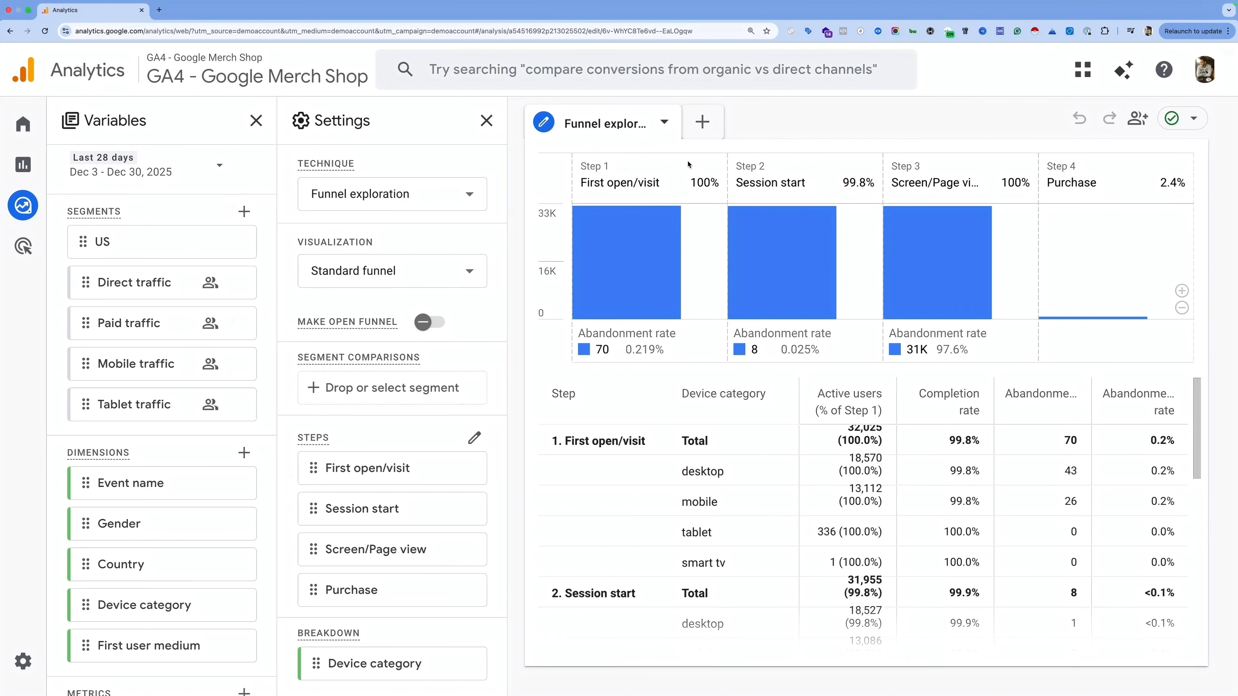
{"action": "scroll", "coordinate": [161, 473], "scroll_direction": "down", "scroll_amount": 1}
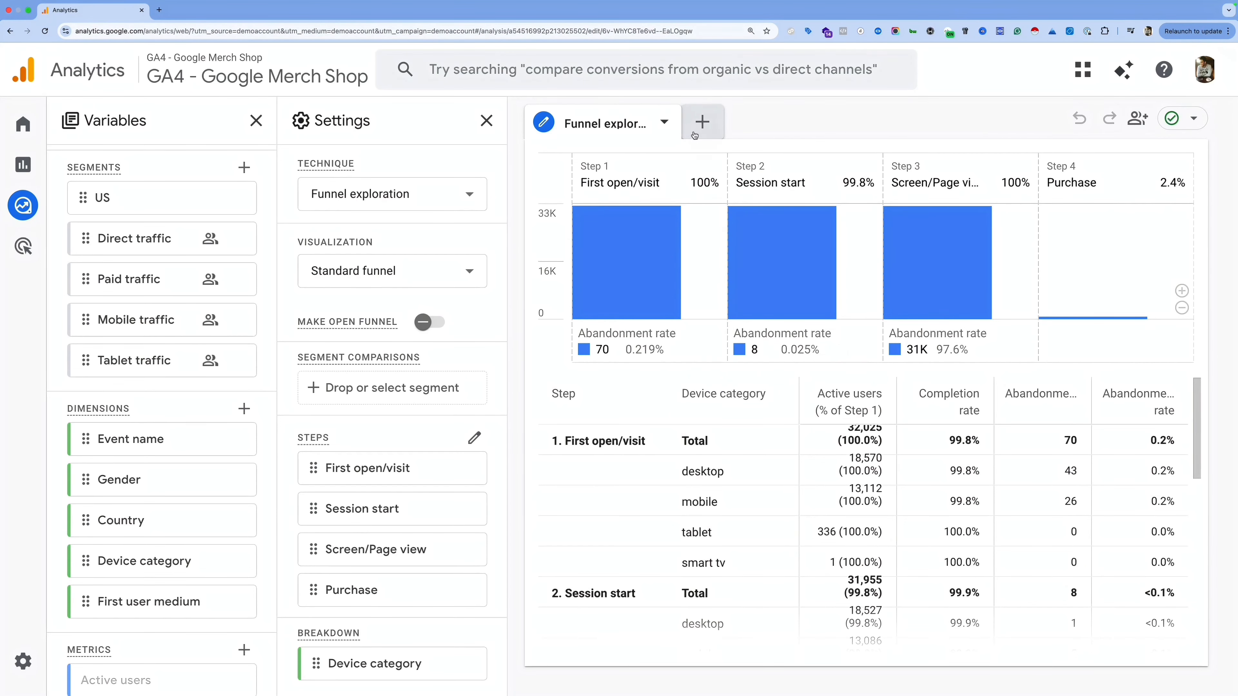
{"action": "left_click", "coordinate": [707, 126]}
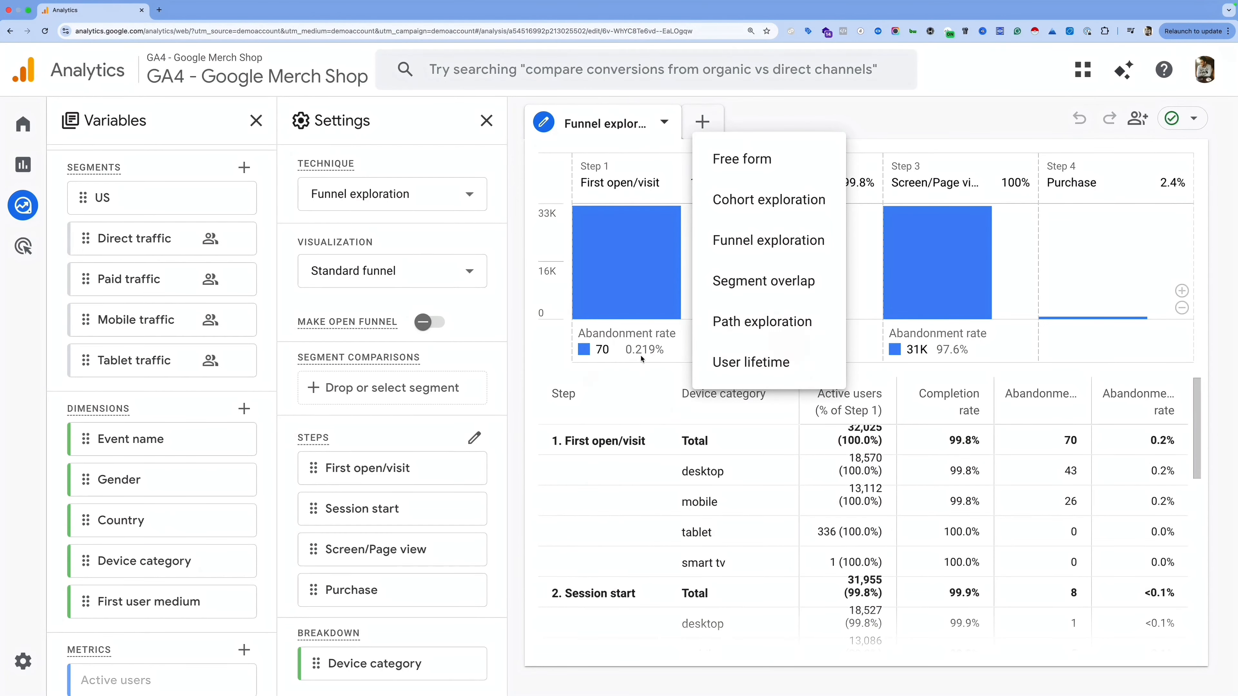
{"action": "left_click", "coordinate": [753, 107]}
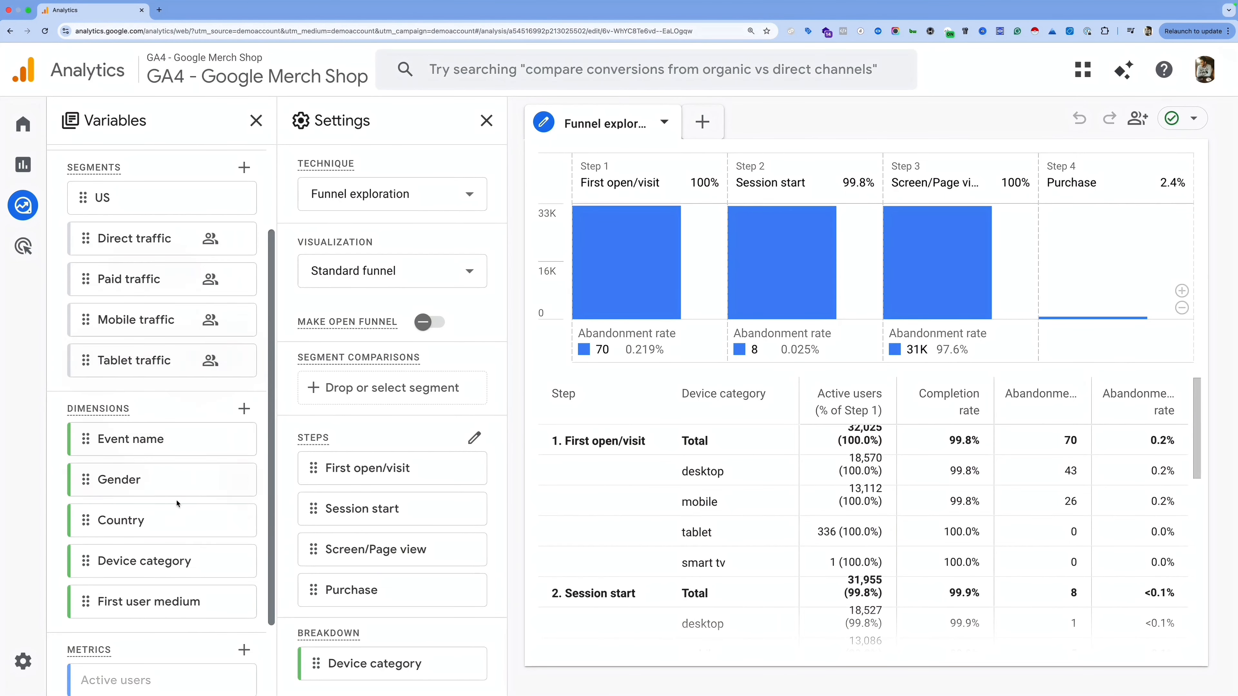
Step: Keep Funnel exploration as the exploration technique
{"action": "scroll", "coordinate": [177, 504], "scroll_direction": "down", "scroll_amount": 3}
{"action": "scroll", "coordinate": [155, 469], "scroll_direction": "up", "scroll_amount": 4}
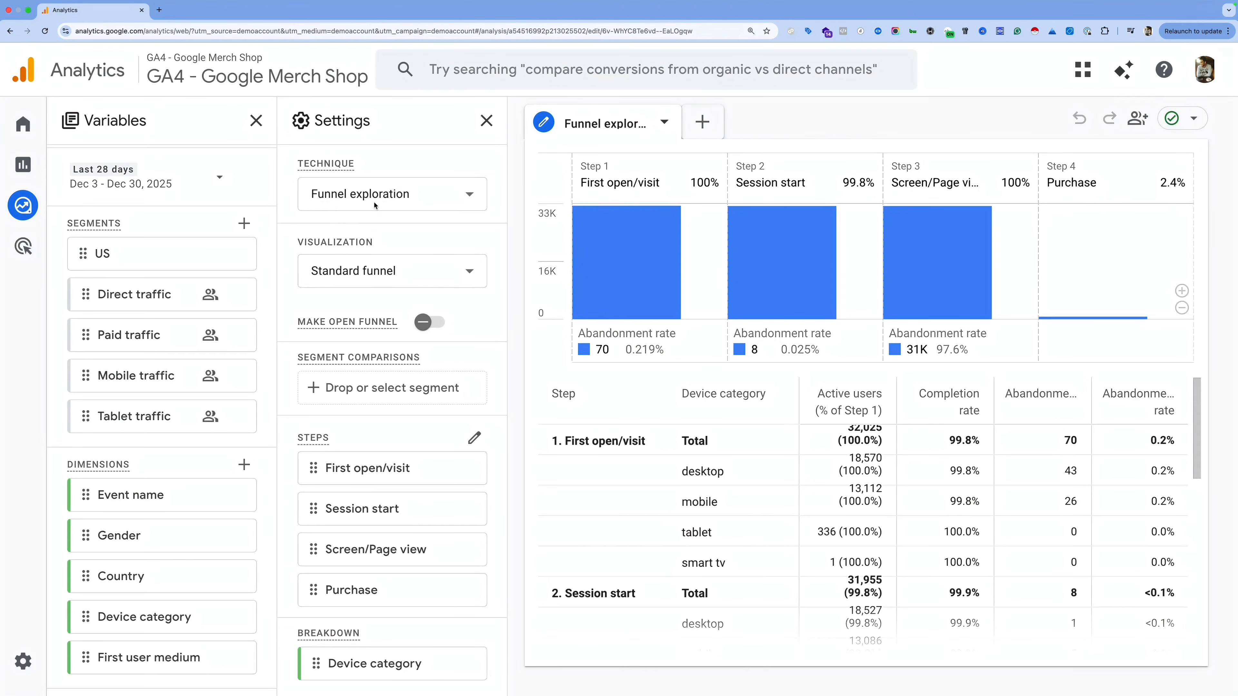
{"action": "left_click", "coordinate": [428, 198]}
{"action": "scroll", "coordinate": [398, 340], "scroll_direction": "down", "scroll_amount": 1}
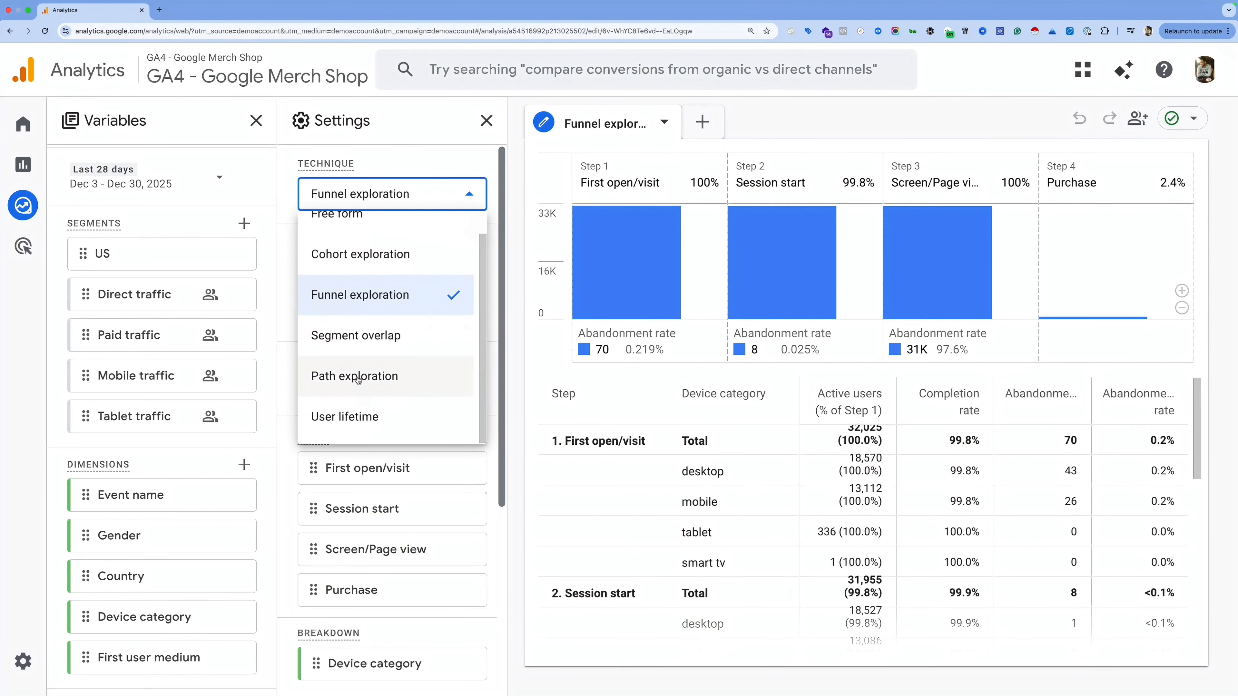
{"action": "scroll", "coordinate": [363, 314], "scroll_direction": "up", "scroll_amount": 1}
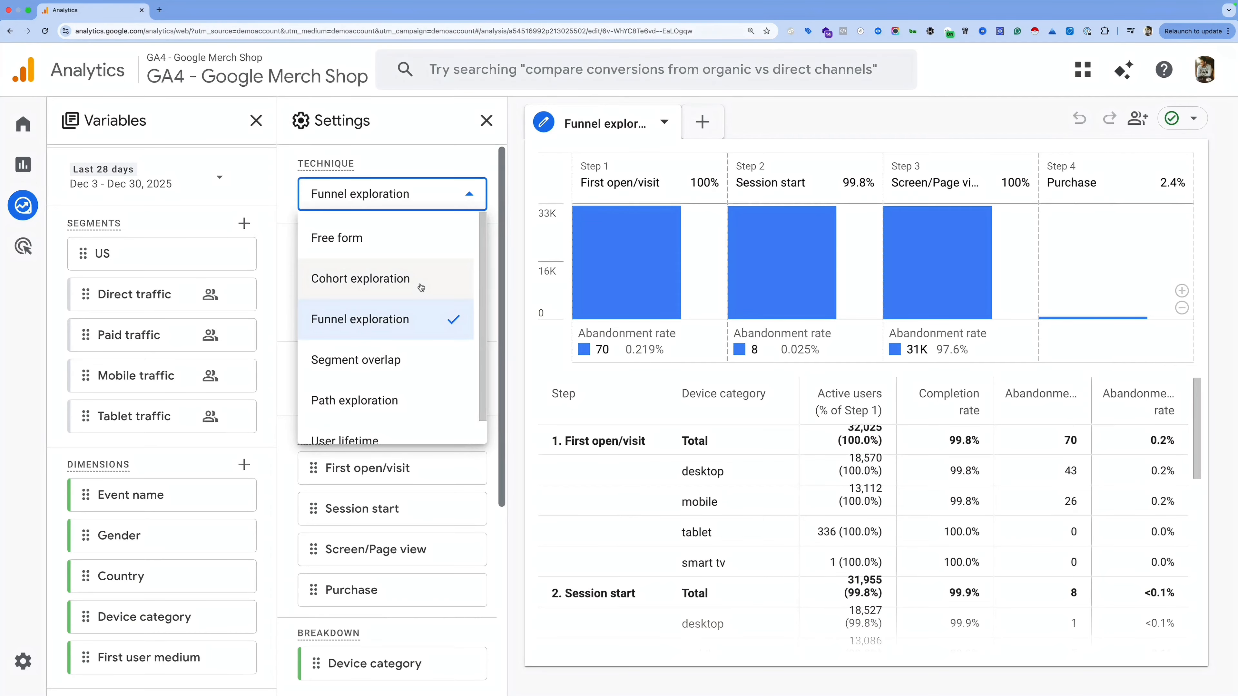
{"action": "left_click", "coordinate": [516, 200]}
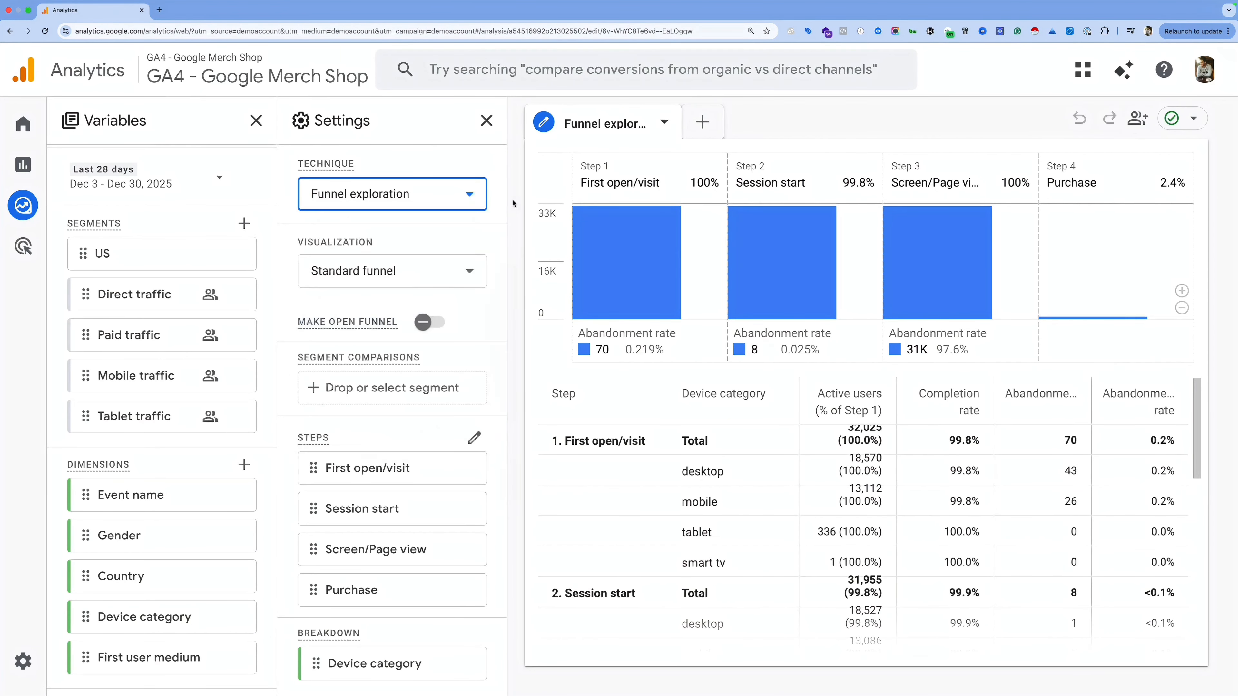
Step: Try the trended funnel view for First open/visit, then return to standard funnel bars
{"action": "scroll", "coordinate": [388, 266], "scroll_direction": "down", "scroll_amount": 1}
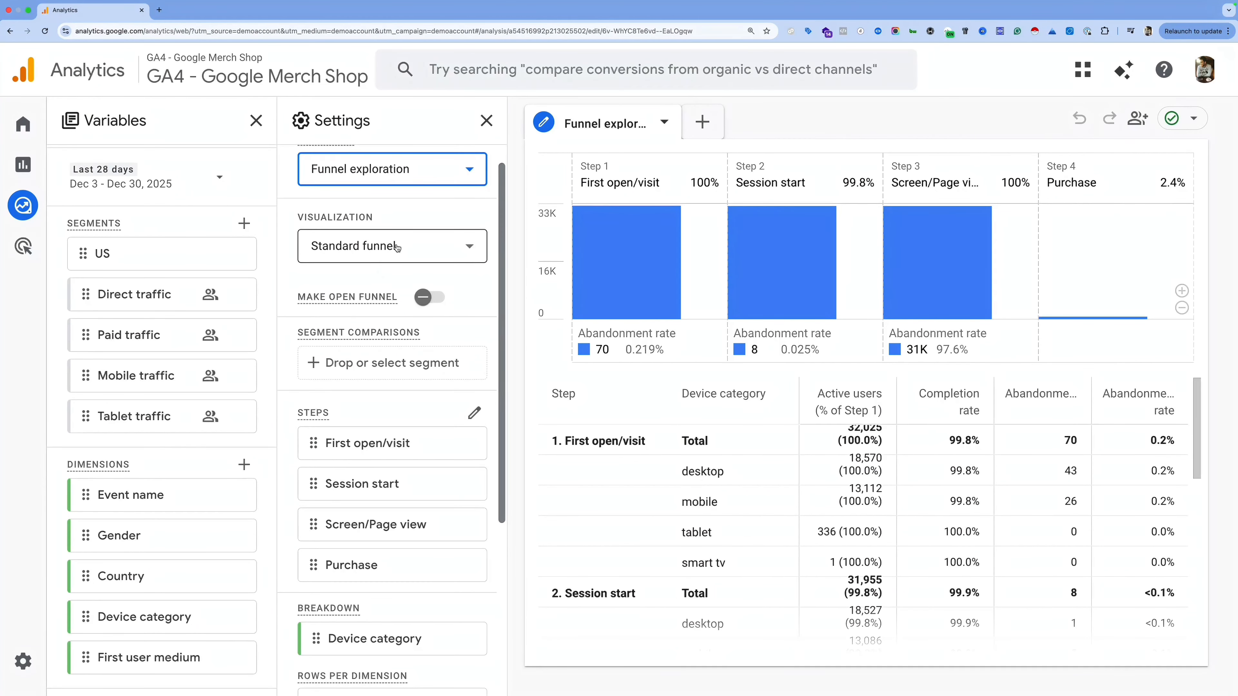
{"action": "left_click", "coordinate": [398, 248]}
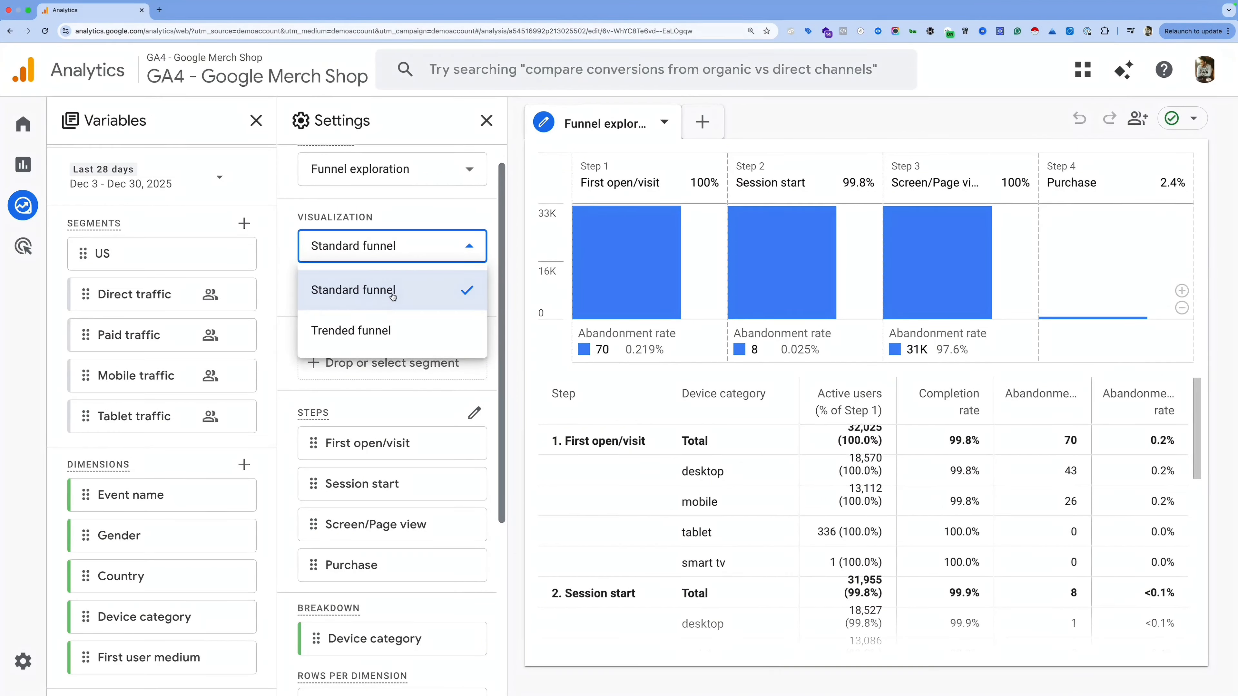
{"action": "left_click", "coordinate": [335, 332]}
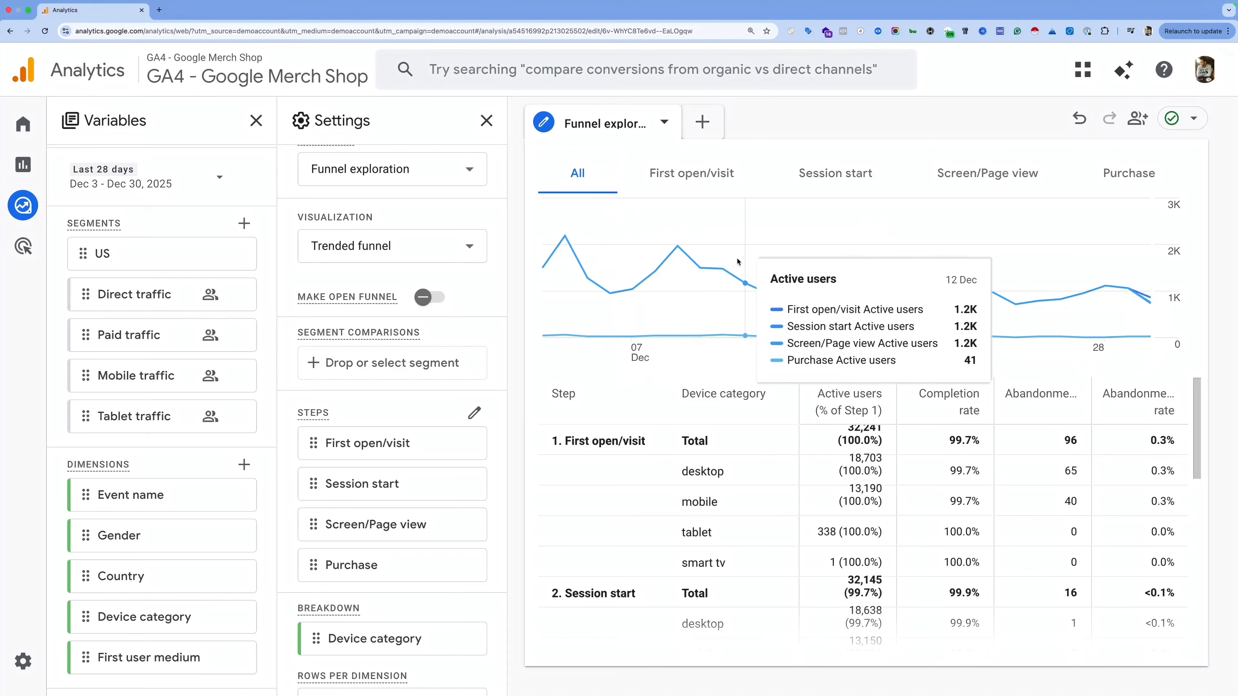
{"action": "left_click", "coordinate": [688, 177]}
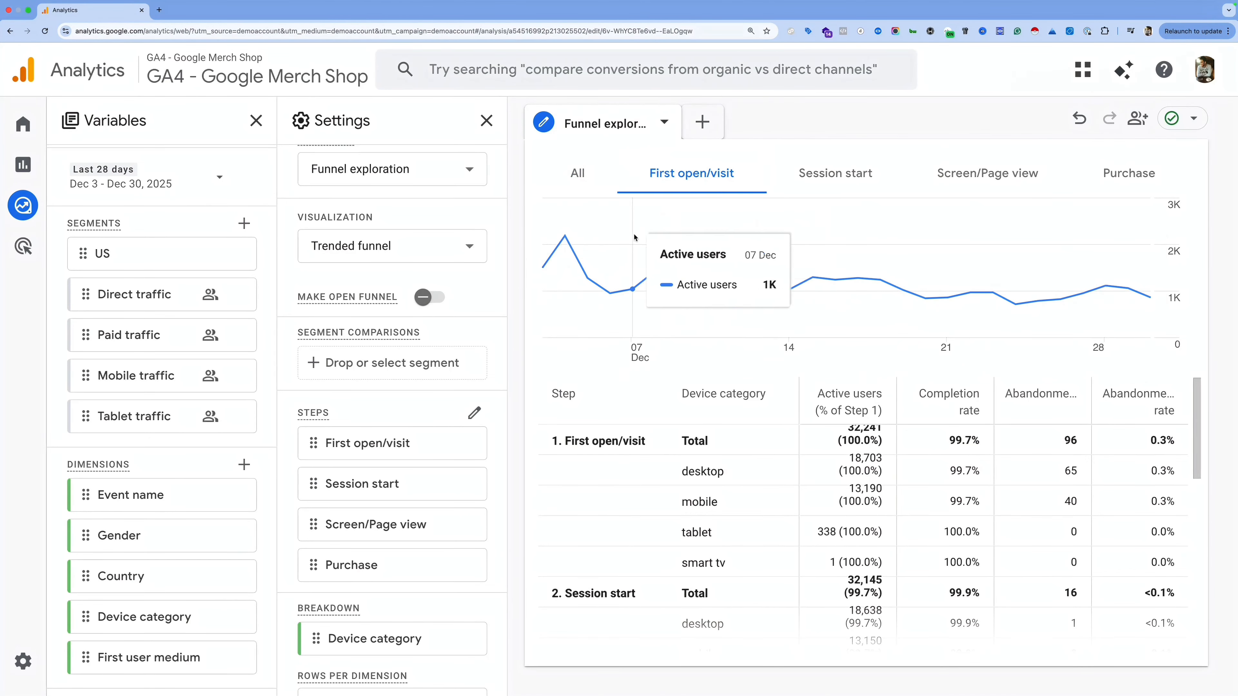
{"action": "left_click", "coordinate": [332, 250]}
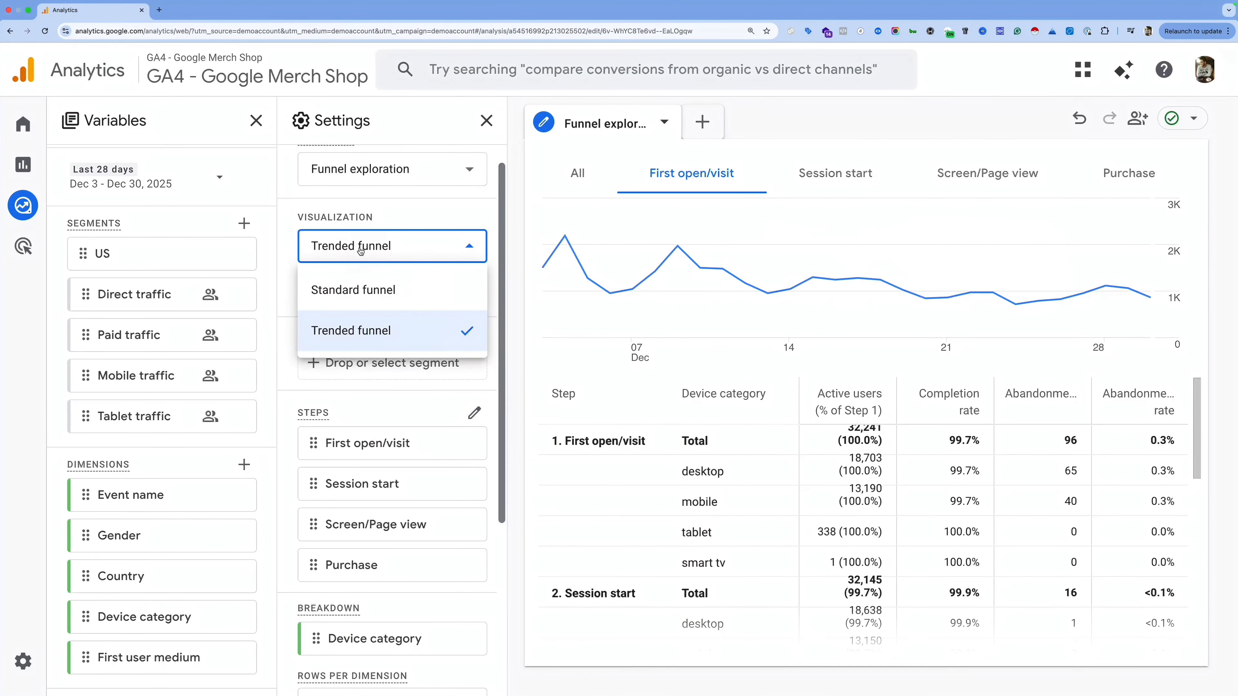
{"action": "left_click", "coordinate": [357, 293]}
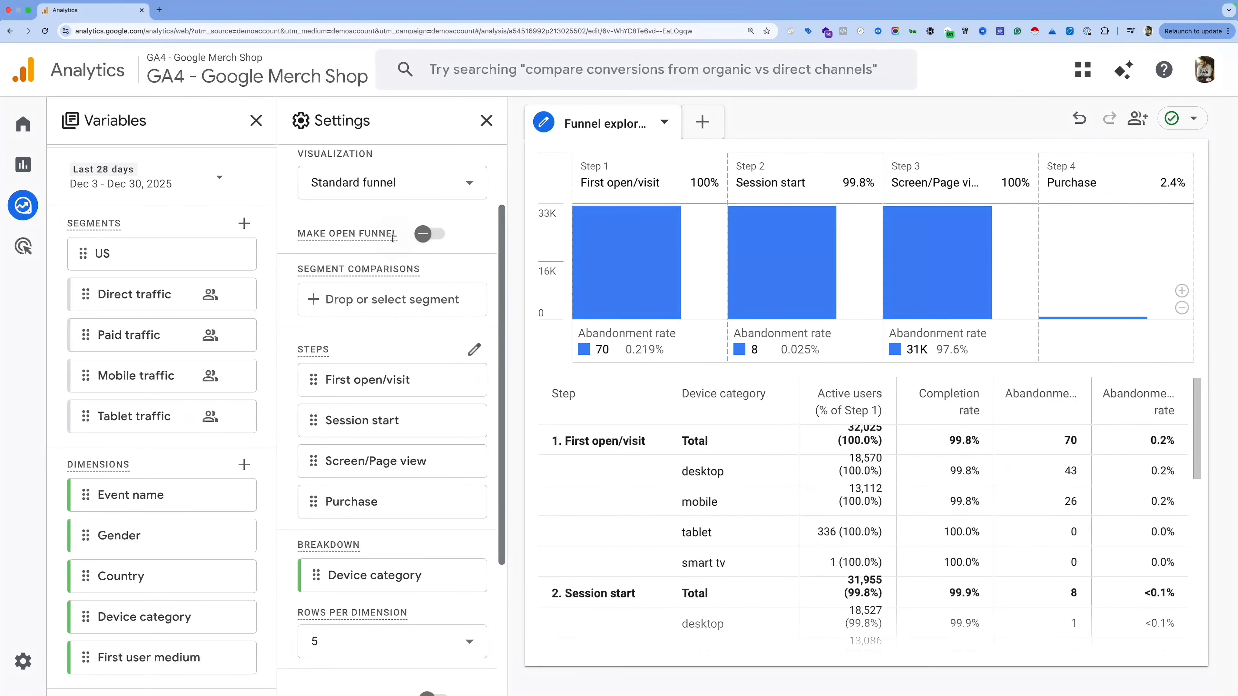
Step: Open Edit funnel steps and check the first_open event options without changing them
{"action": "mouse_move", "coordinate": [397, 235]}
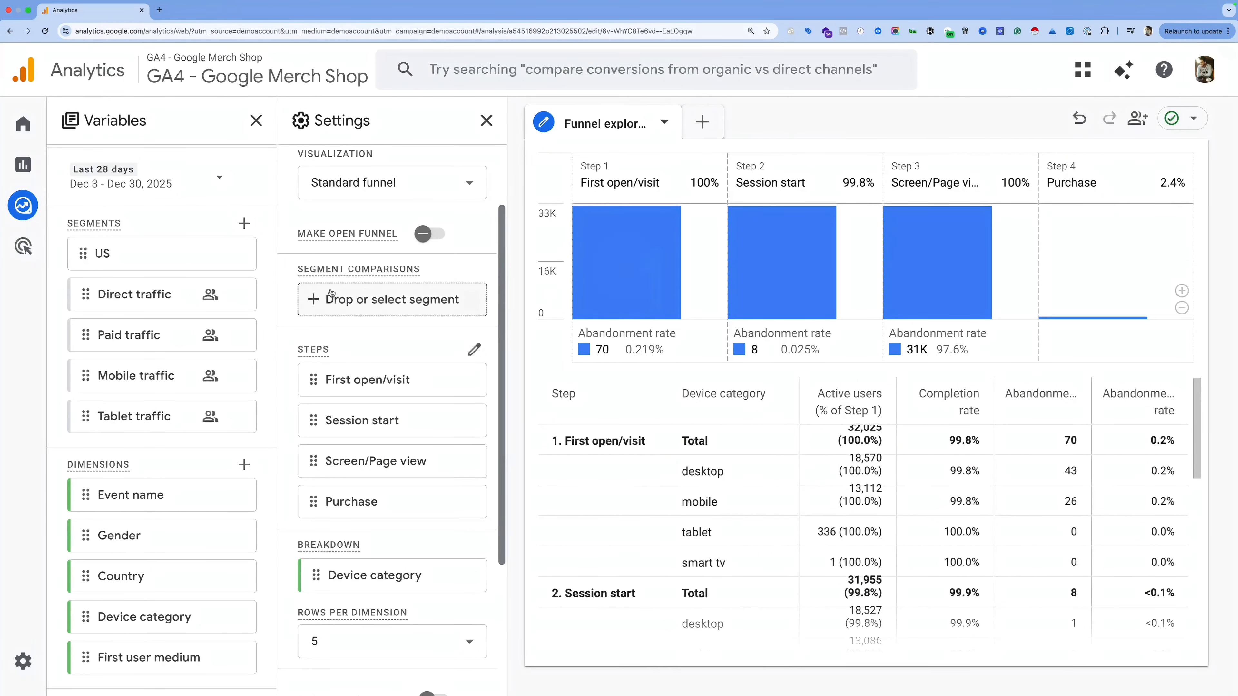
{"action": "scroll", "coordinate": [381, 267], "scroll_direction": "down", "scroll_amount": 3}
{"action": "scroll", "coordinate": [363, 274], "scroll_direction": "down", "scroll_amount": 2}
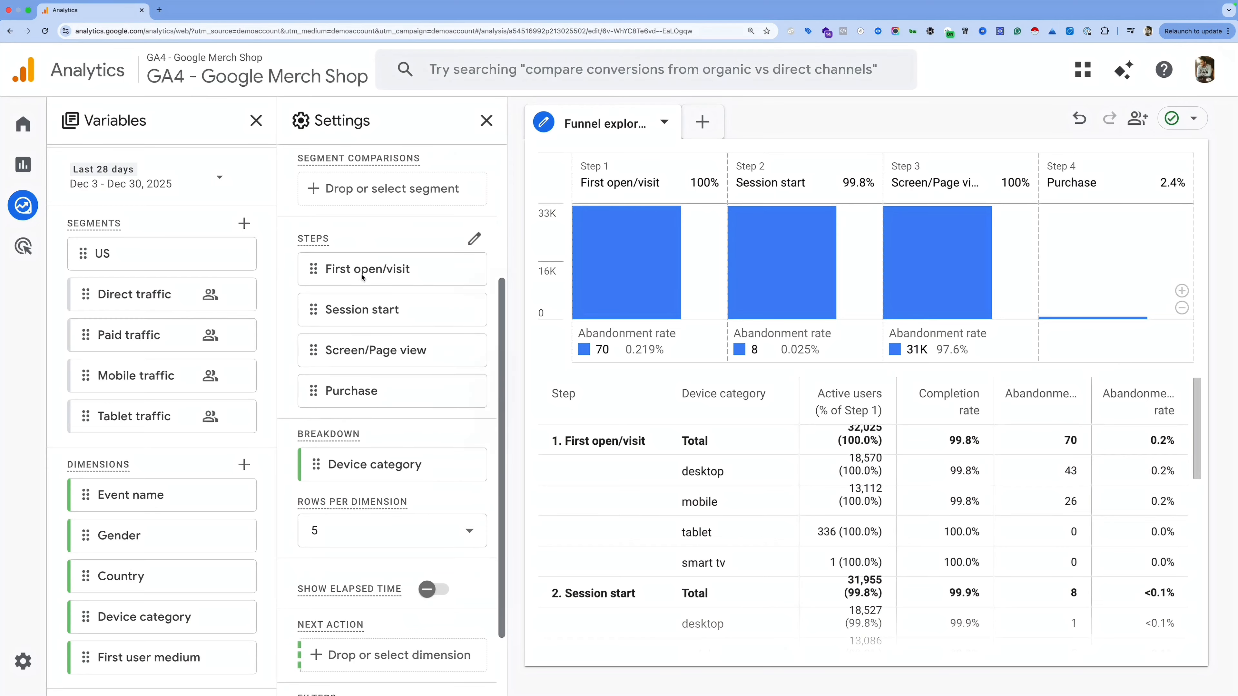
{"action": "mouse_move", "coordinate": [343, 278]}
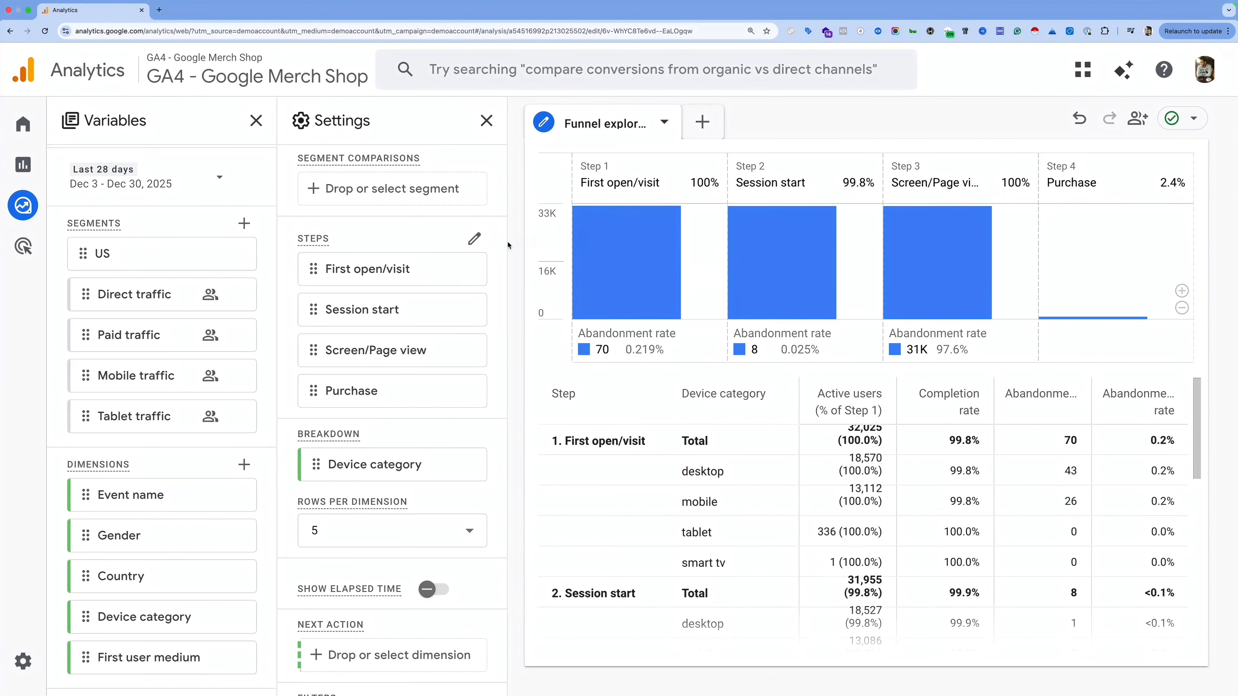
{"action": "left_click", "coordinate": [475, 239]}
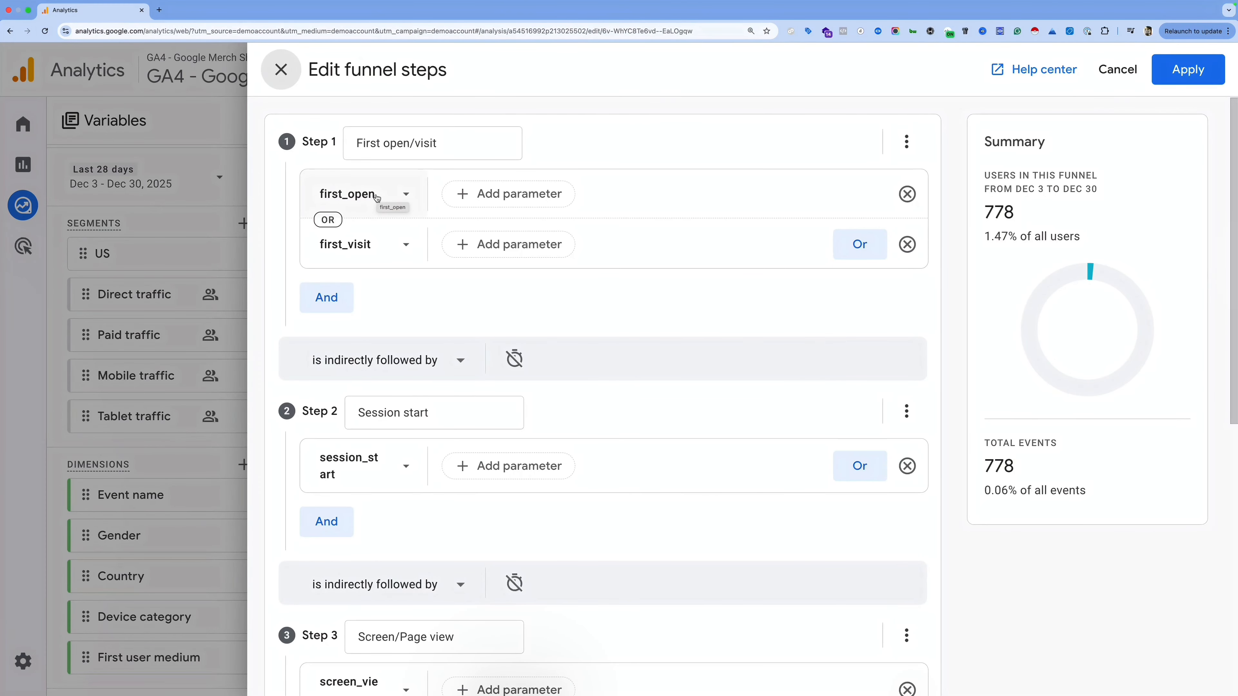
{"action": "left_click", "coordinate": [355, 208]}
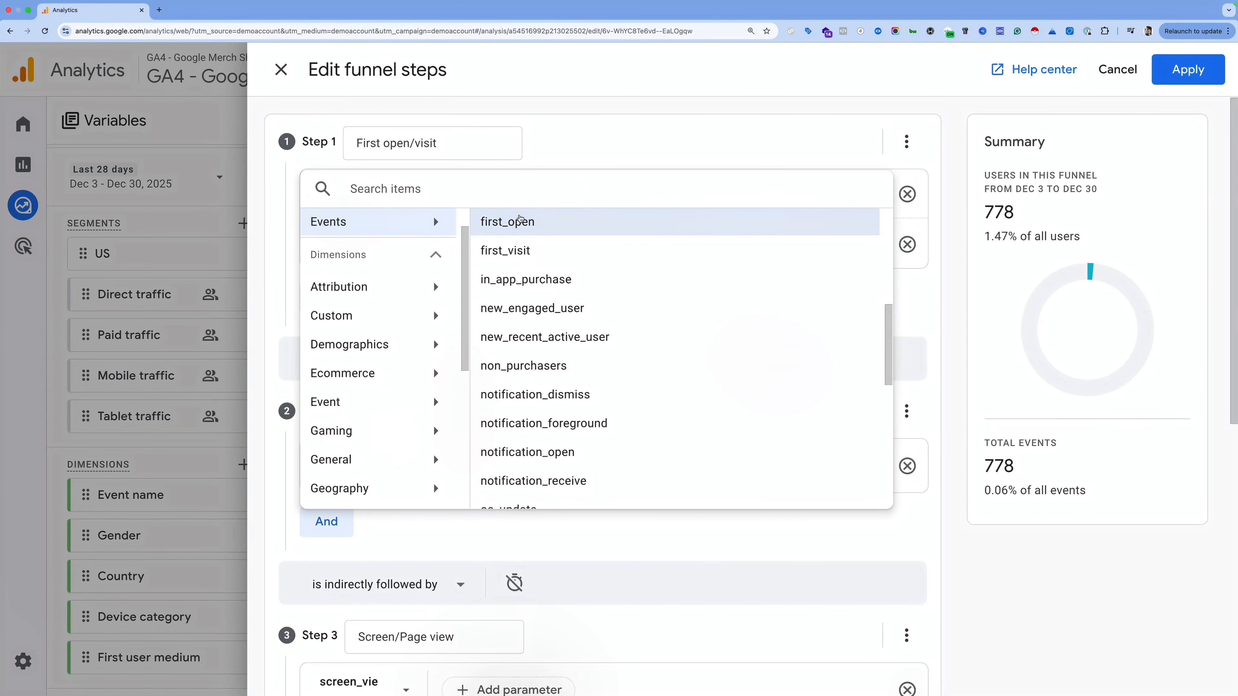
{"action": "left_click", "coordinate": [551, 150]}
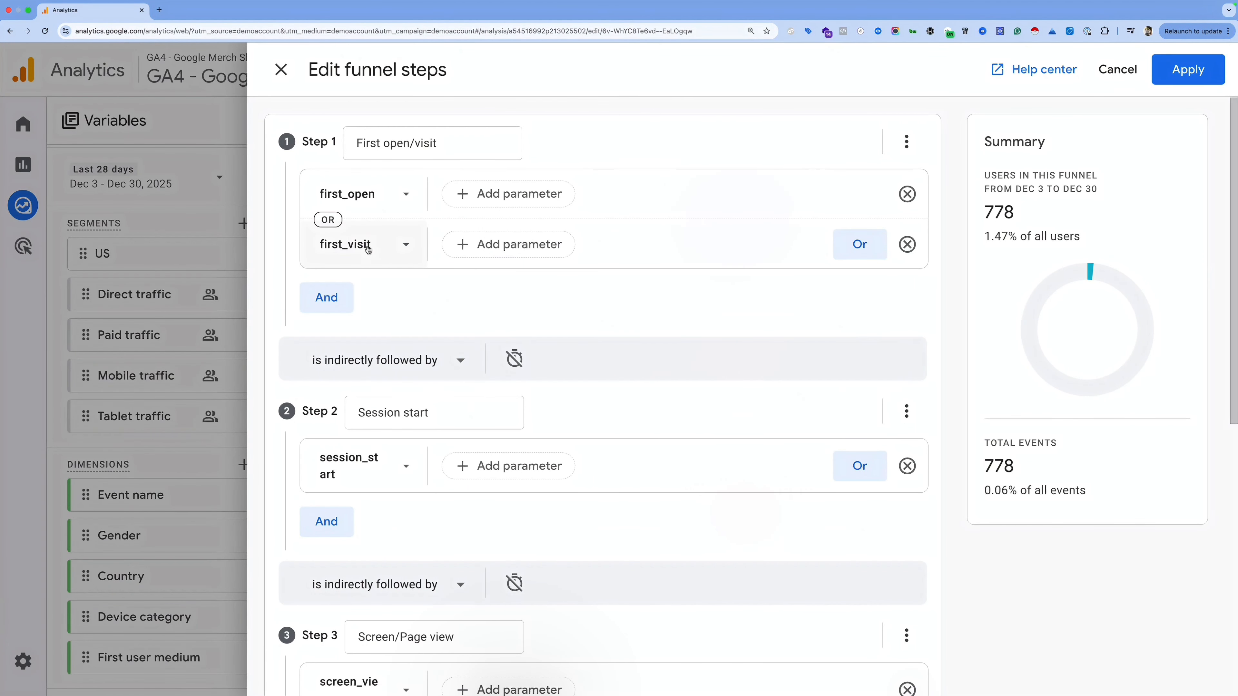
Step: Review the Session start through Purchase steps and bring up Step 1's actions menu
{"action": "scroll", "coordinate": [395, 288], "scroll_direction": "down", "scroll_amount": 4}
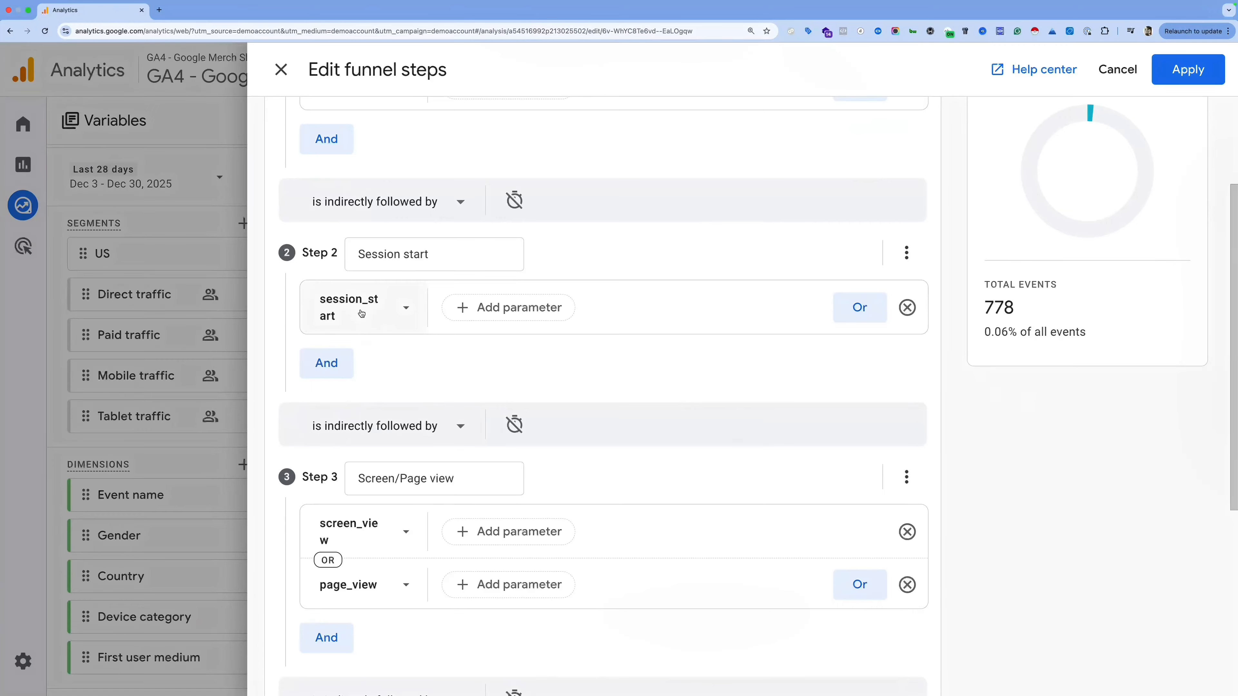
{"action": "triple_click", "coordinate": [386, 249]}
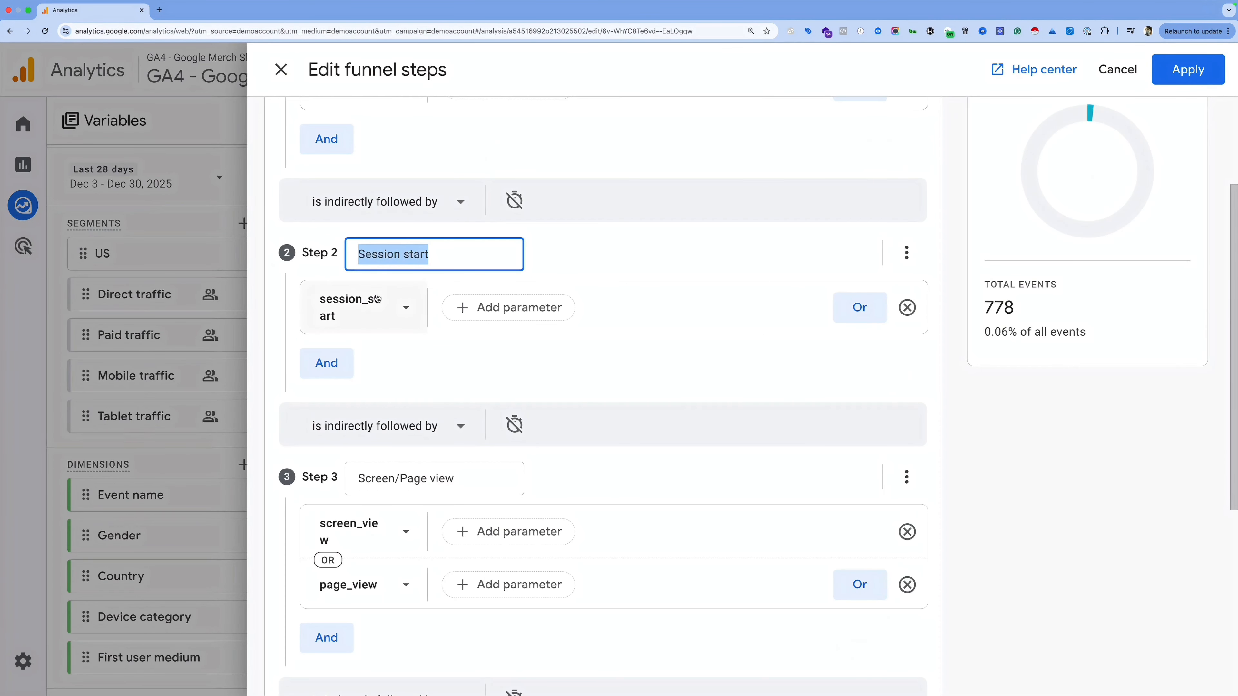
{"action": "scroll", "coordinate": [404, 318], "scroll_direction": "down", "scroll_amount": 4}
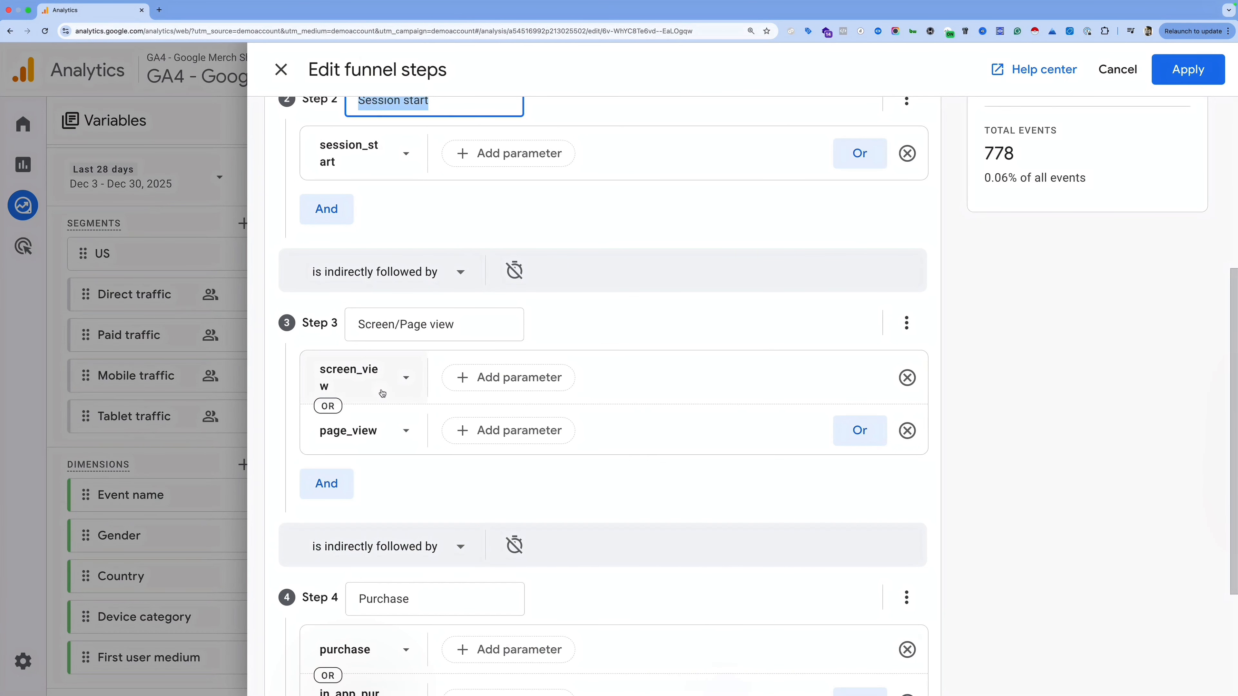
{"action": "scroll", "coordinate": [395, 416], "scroll_direction": "down", "scroll_amount": 1}
{"action": "scroll", "coordinate": [395, 415], "scroll_direction": "down", "scroll_amount": 5}
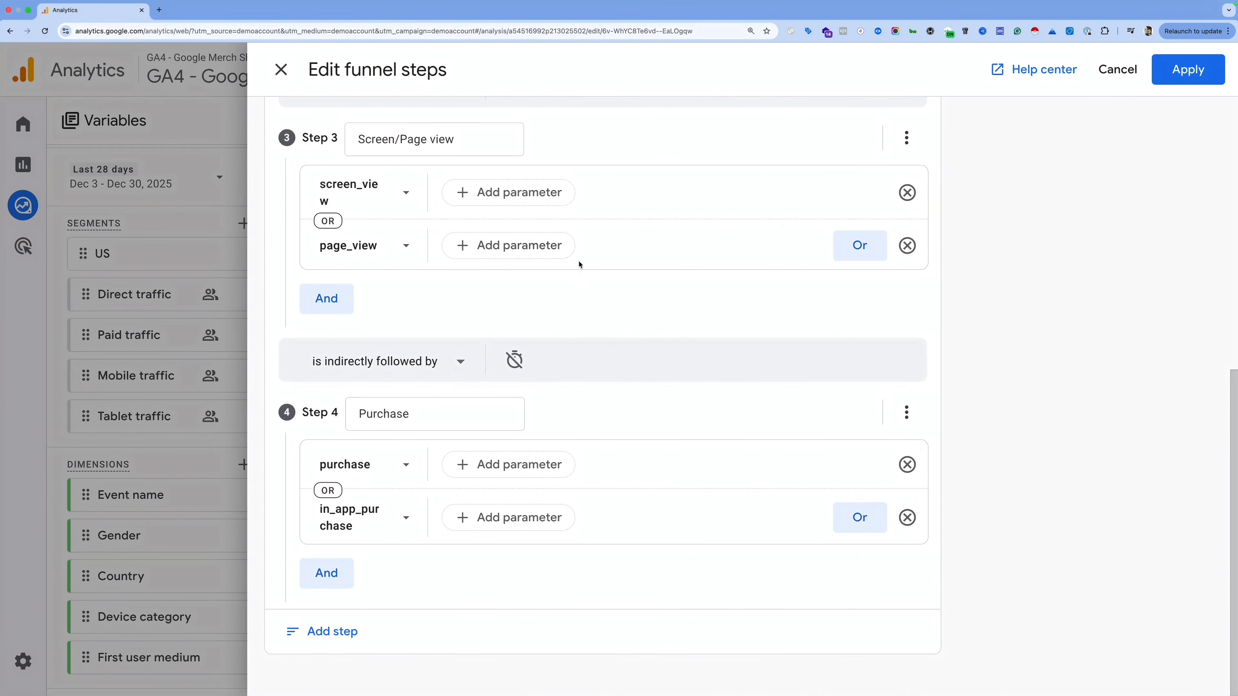
{"action": "scroll", "coordinate": [612, 271], "scroll_direction": "up", "scroll_amount": 3}
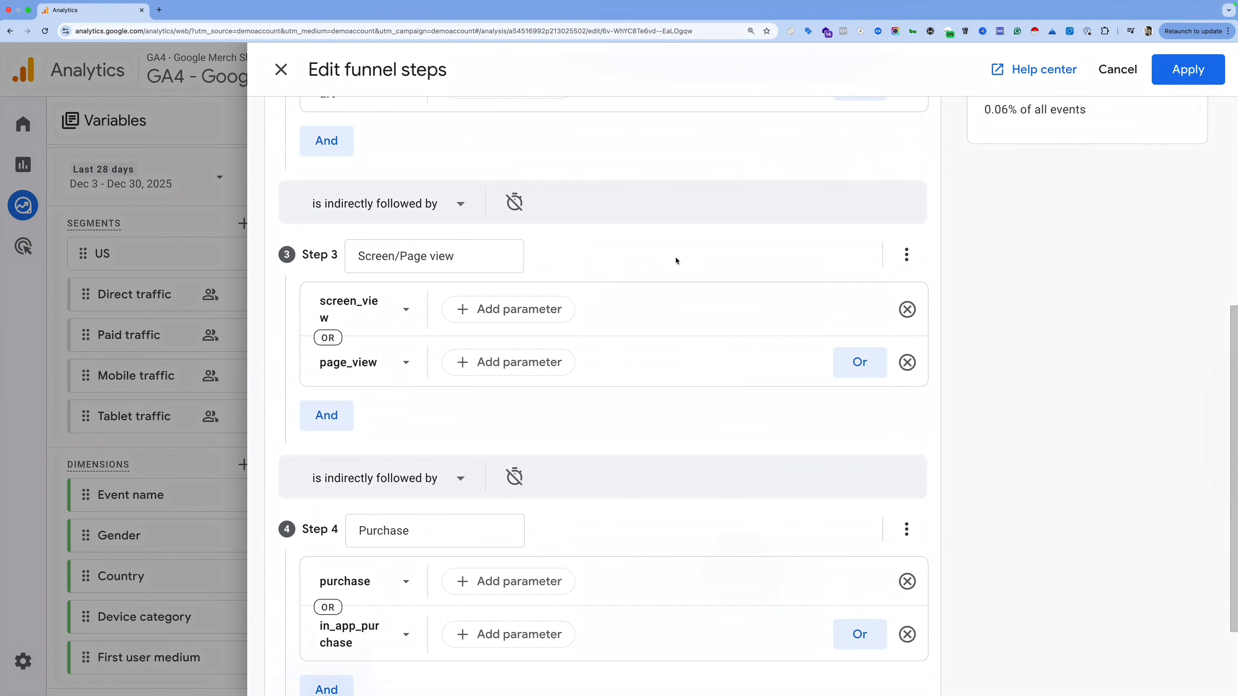
{"action": "scroll", "coordinate": [676, 260], "scroll_direction": "up", "scroll_amount": 10}
{"action": "left_click", "coordinate": [905, 142]}
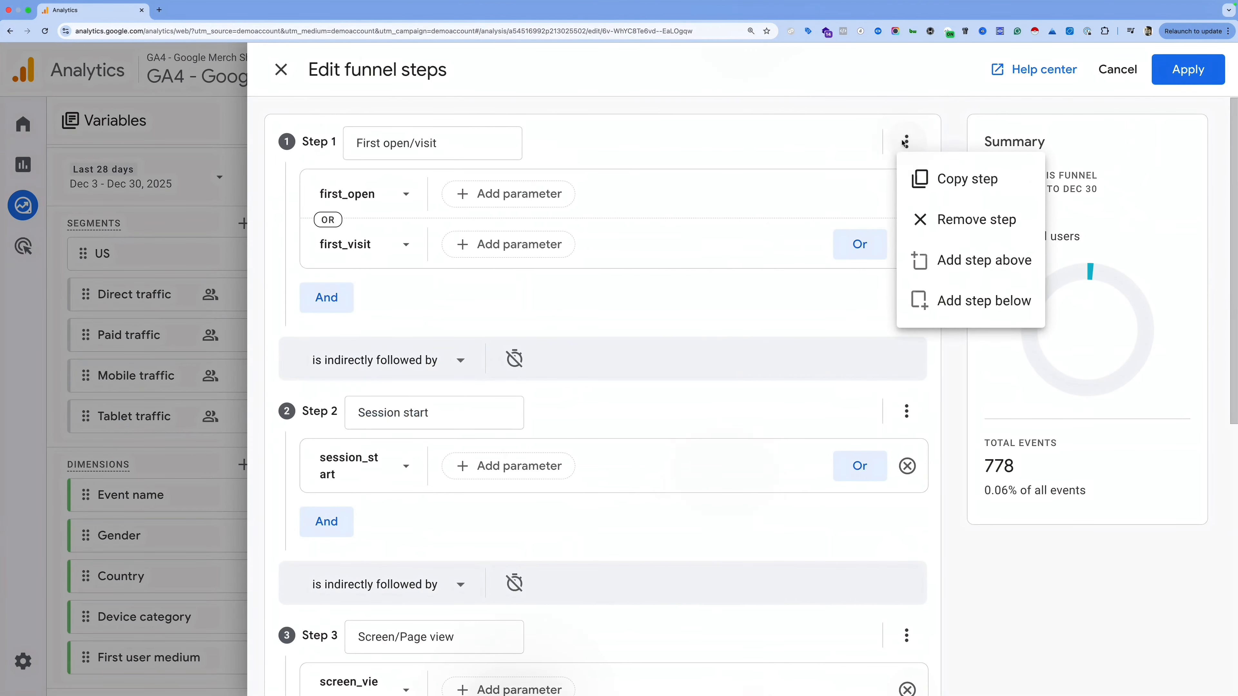
Step: Remove the First open/visit, Session start, page view and Purchase steps from the funnel
{"action": "left_click", "coordinate": [959, 227]}
{"action": "left_click", "coordinate": [906, 141]}
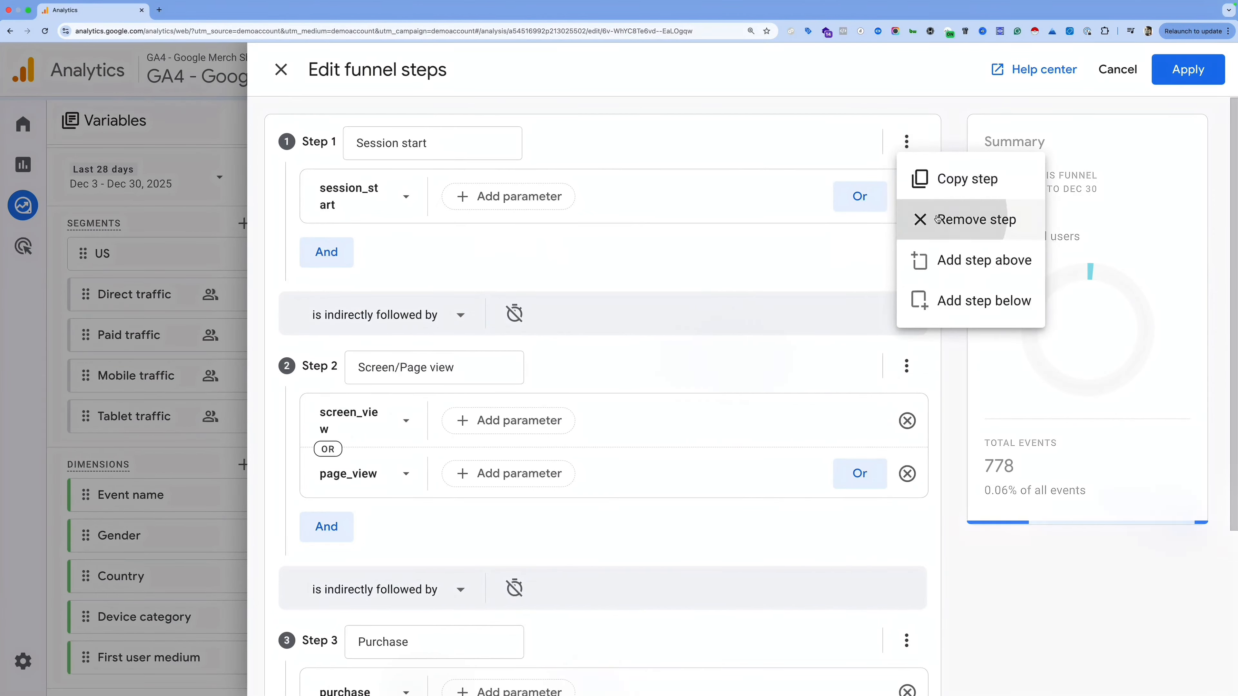
{"action": "left_click", "coordinate": [950, 220]}
{"action": "left_click", "coordinate": [907, 142]}
{"action": "left_click", "coordinate": [905, 209]}
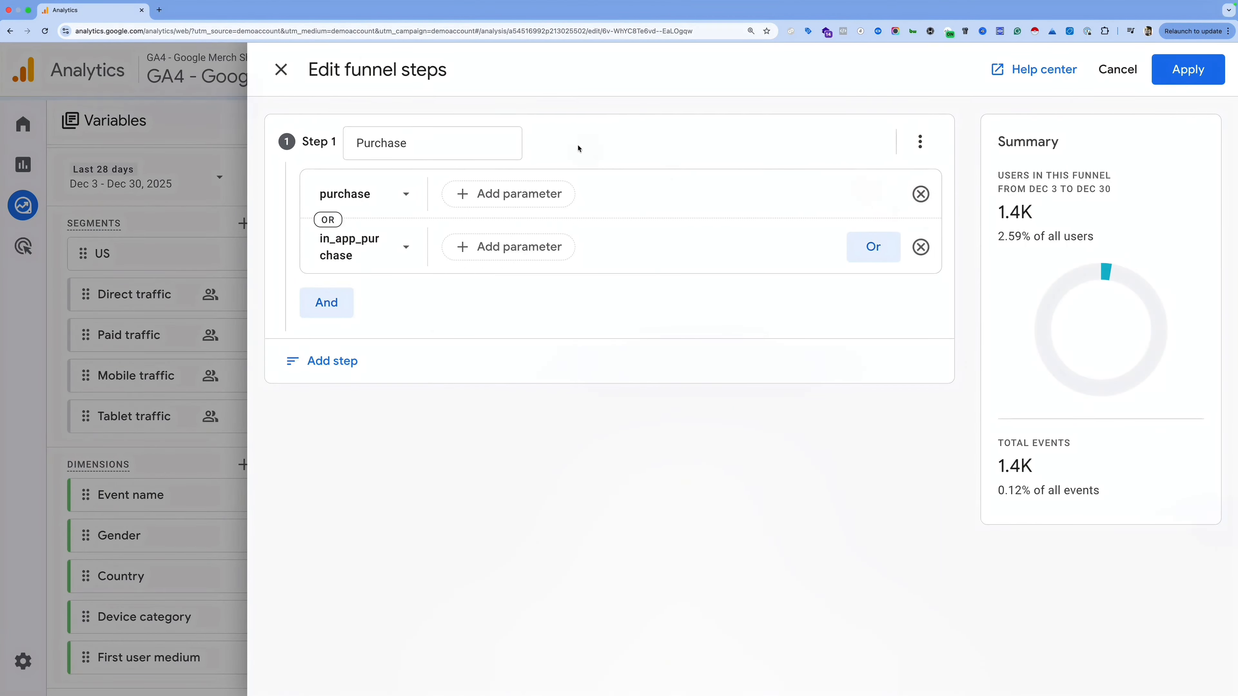
{"action": "left_click", "coordinate": [917, 143]}
{"action": "left_click", "coordinate": [948, 219]}
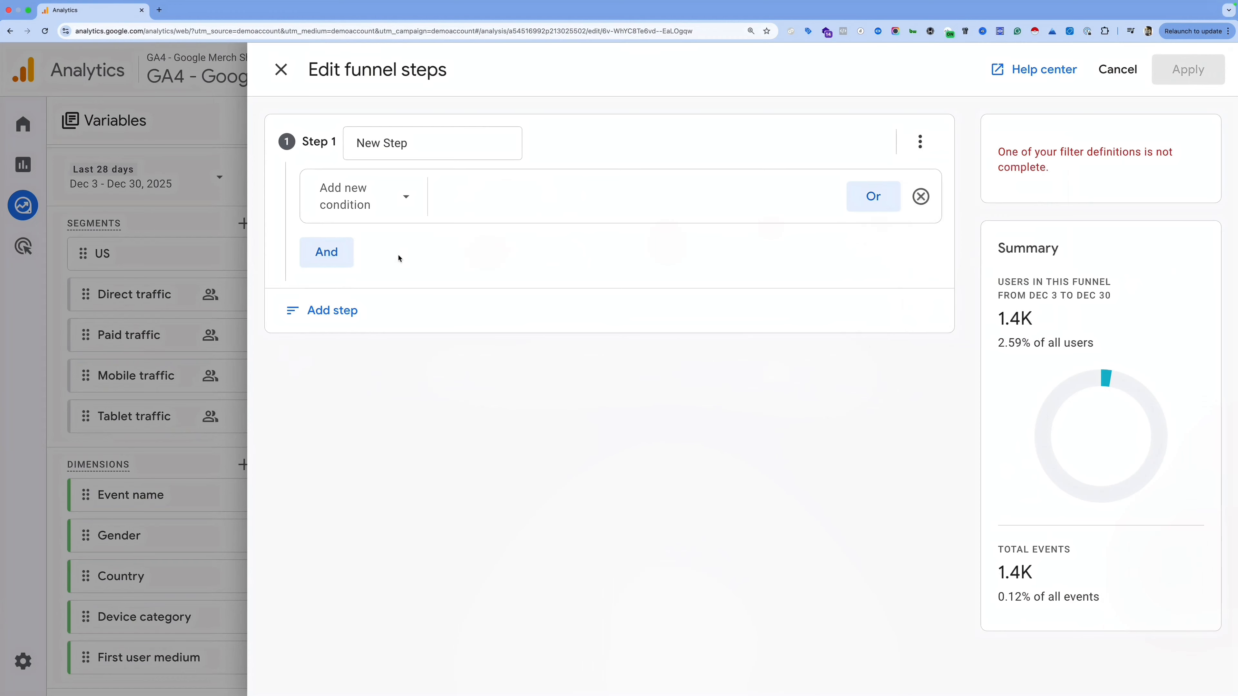
Step: Name Step 1 'Pageview' on the page_view event and add an empty second step
{"action": "triple_click", "coordinate": [412, 145]}
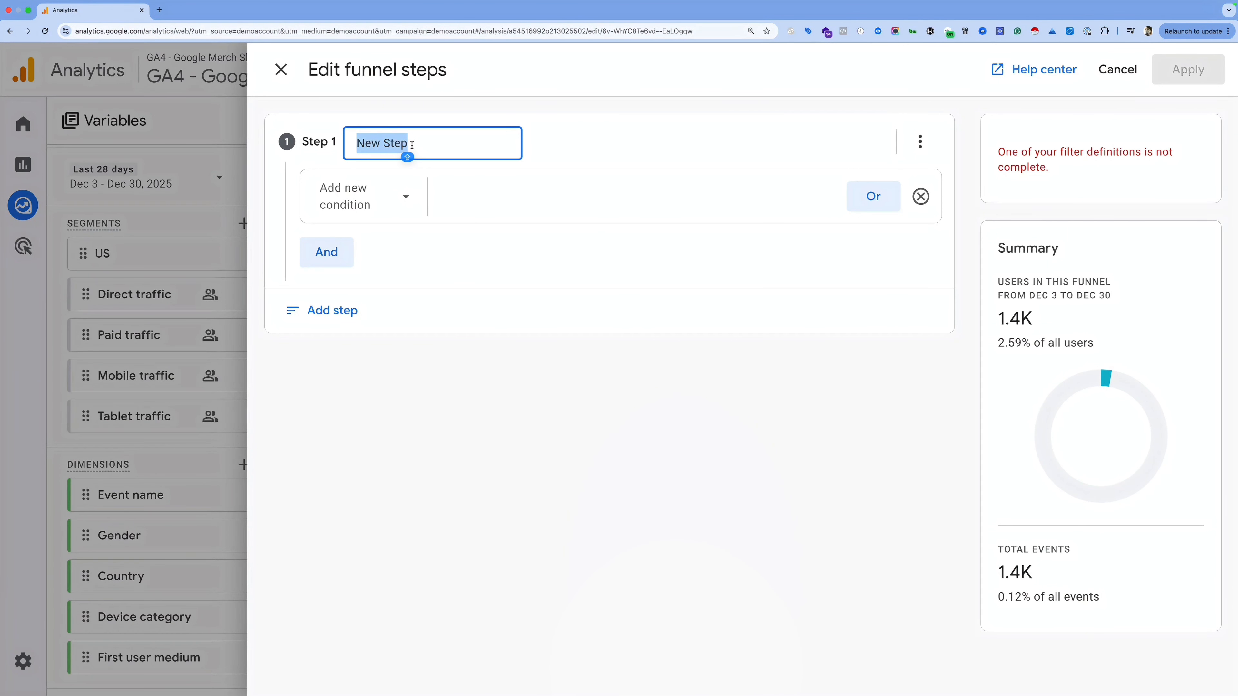
{"action": "type", "text": "Session Star"}
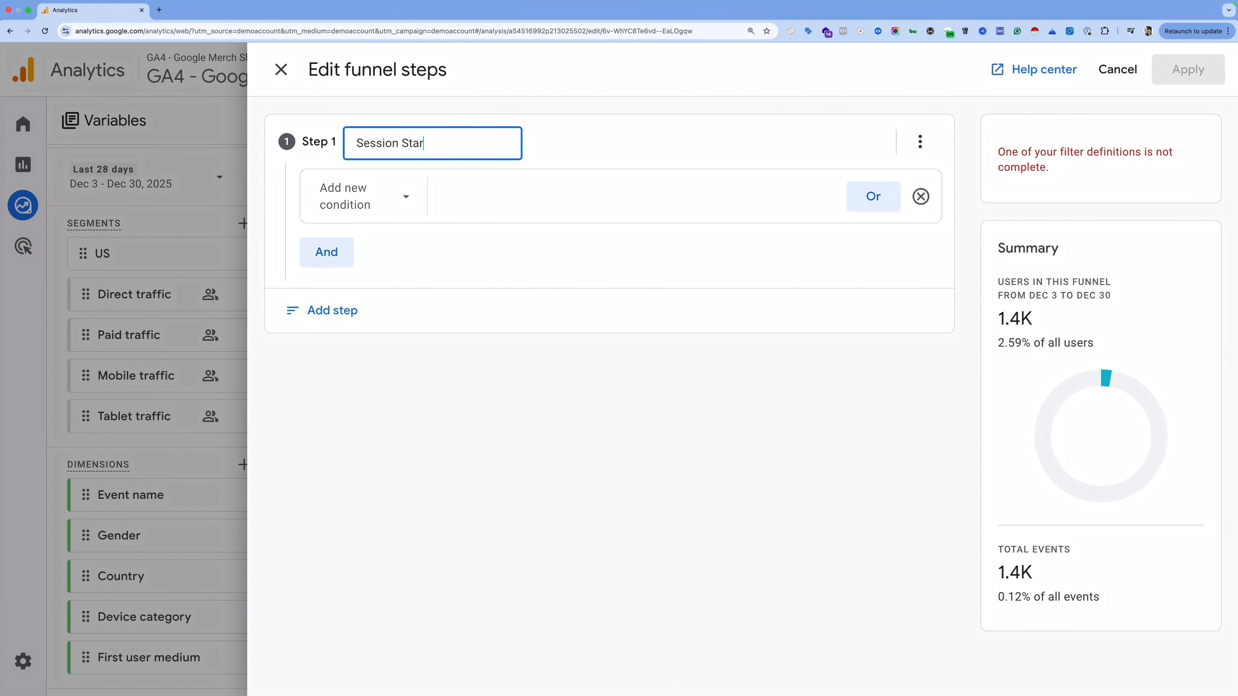
{"action": "key", "text": "super+a"}
{"action": "type", "text": "Pageview"}
{"action": "left_click", "coordinate": [409, 209]}
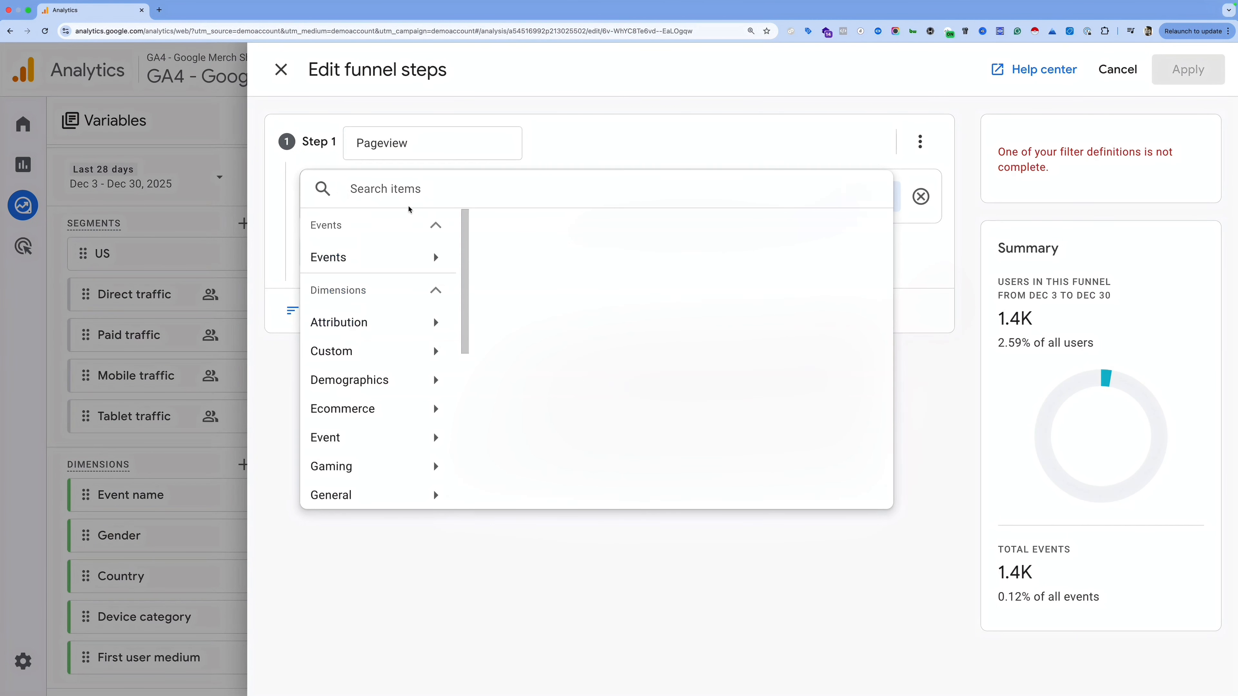
{"action": "type", "text": "page"}
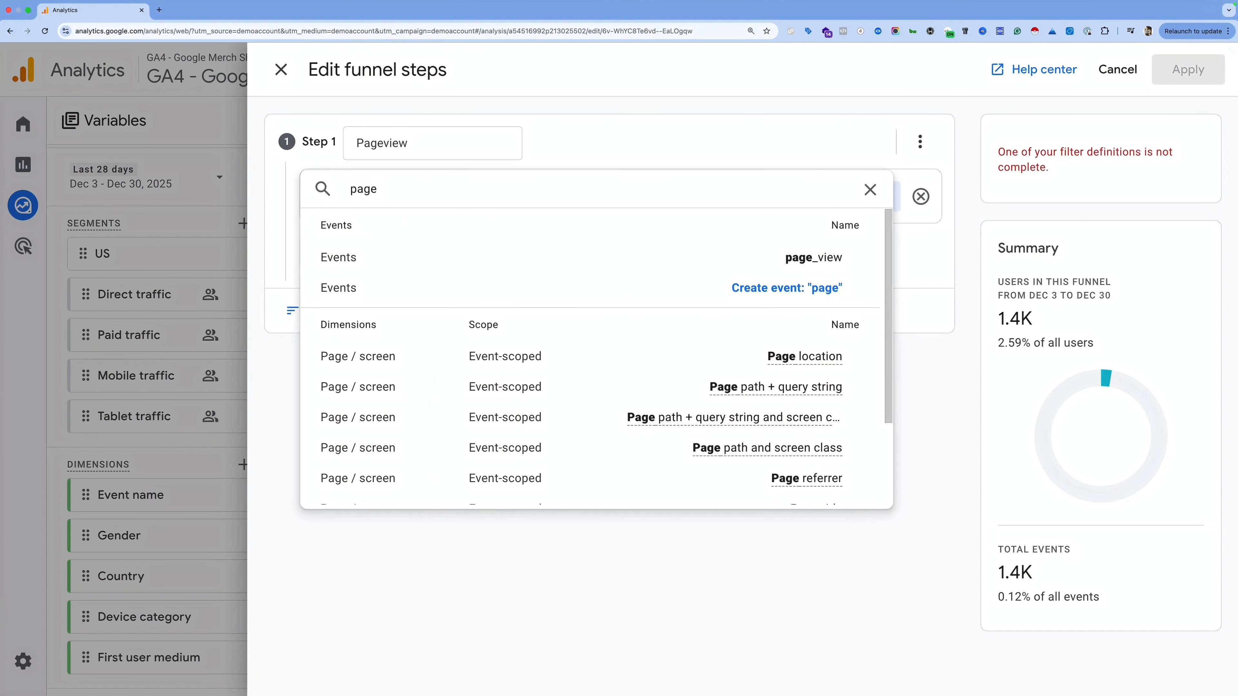
{"action": "left_click", "coordinate": [749, 263]}
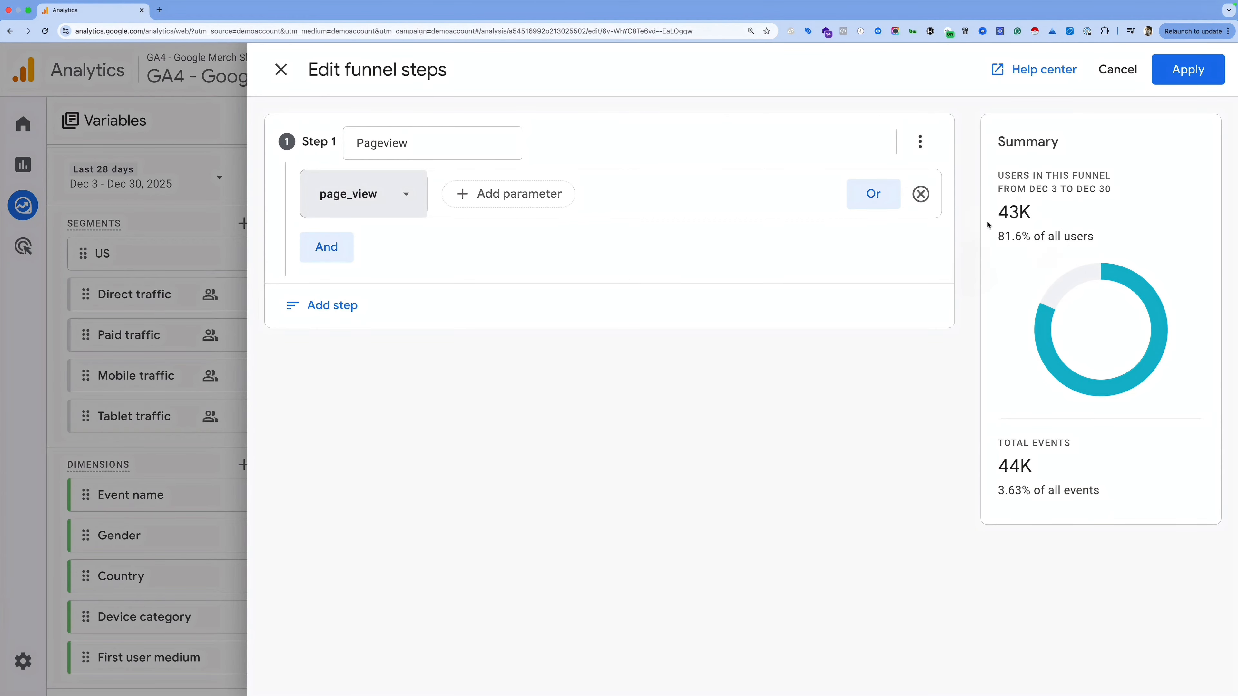
{"action": "left_click_drag", "start_coordinate": [1003, 210], "coordinate": [1068, 237]}
{"action": "left_click", "coordinate": [1084, 271]}
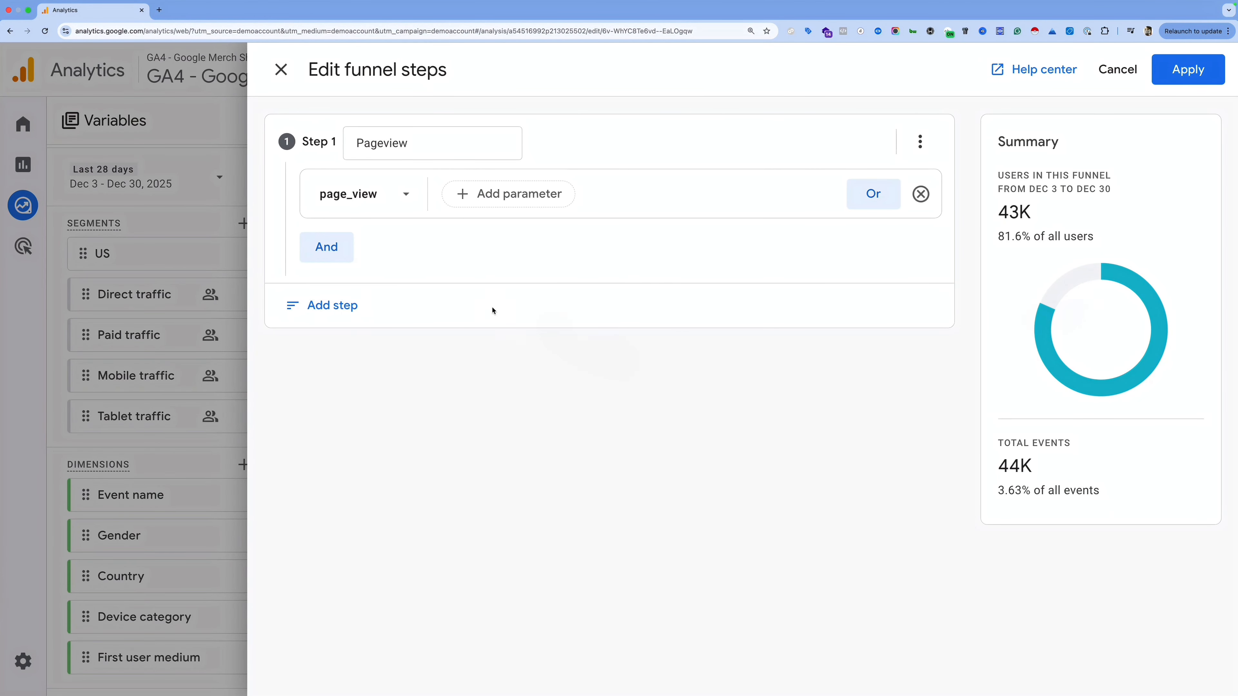
{"action": "left_click", "coordinate": [322, 305]}
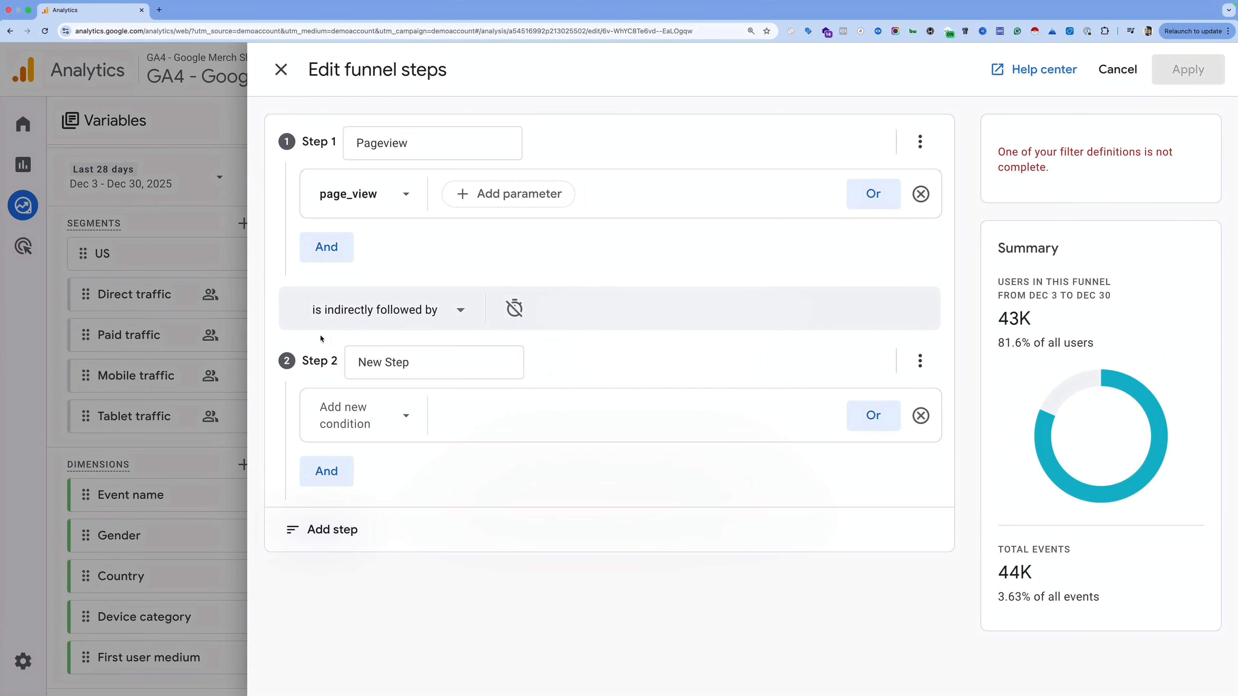
Step: Rename Step 2 to 'Viewed Item' and set its condition to the view_item event
{"action": "double_click", "coordinate": [433, 362]}
{"action": "triple_click", "coordinate": [433, 362]}
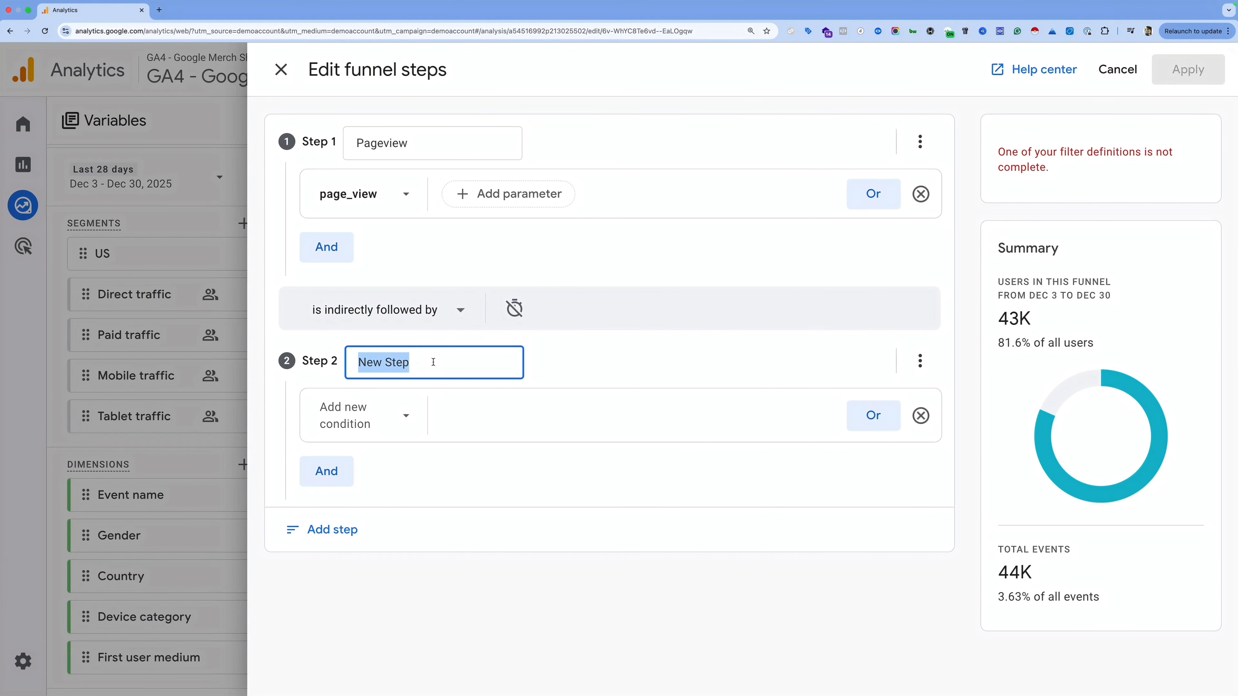
{"action": "type", "text": "Views"}
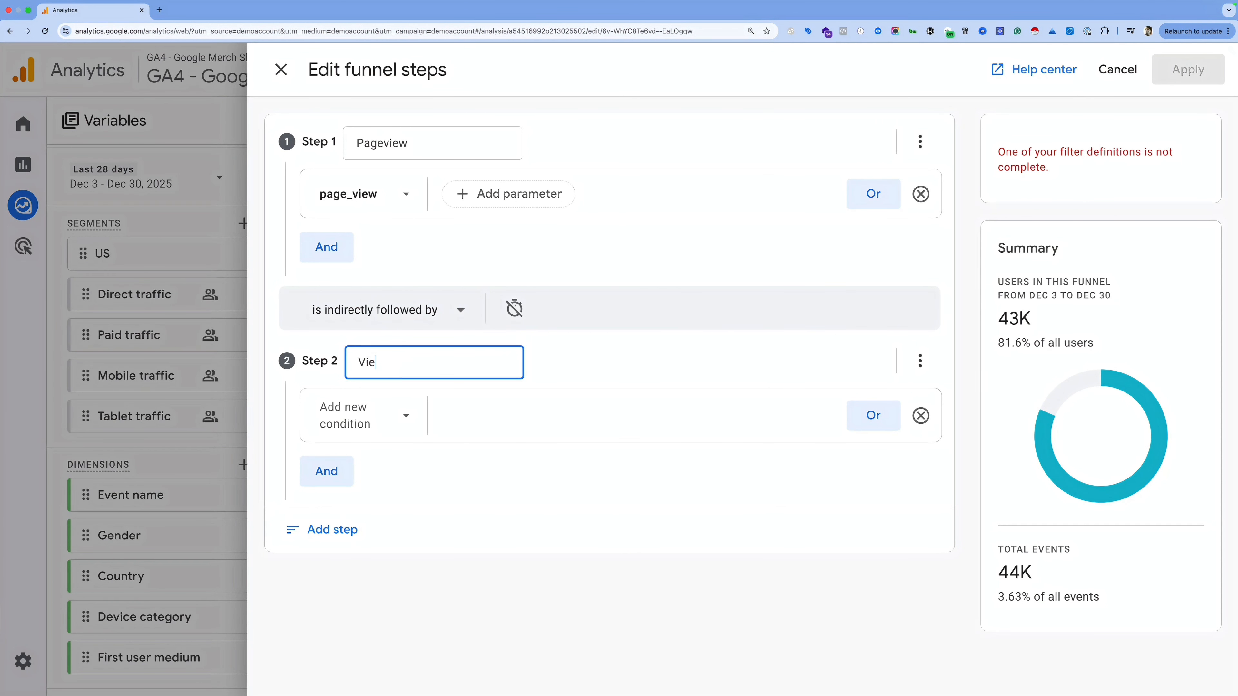
{"action": "key", "text": "BackSpace"}
{"action": "key", "text": "BackSpace"}
{"action": "type", "text": "ed Item"}
{"action": "left_click", "coordinate": [363, 416]}
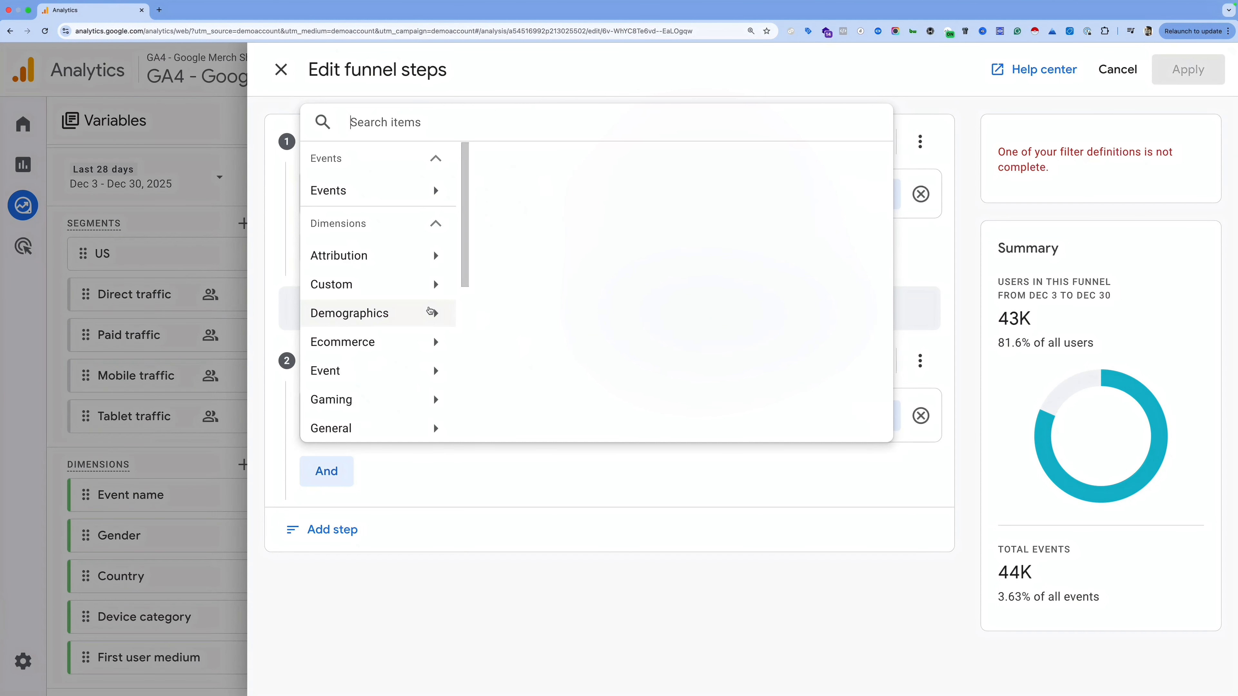
{"action": "type", "text": "view"}
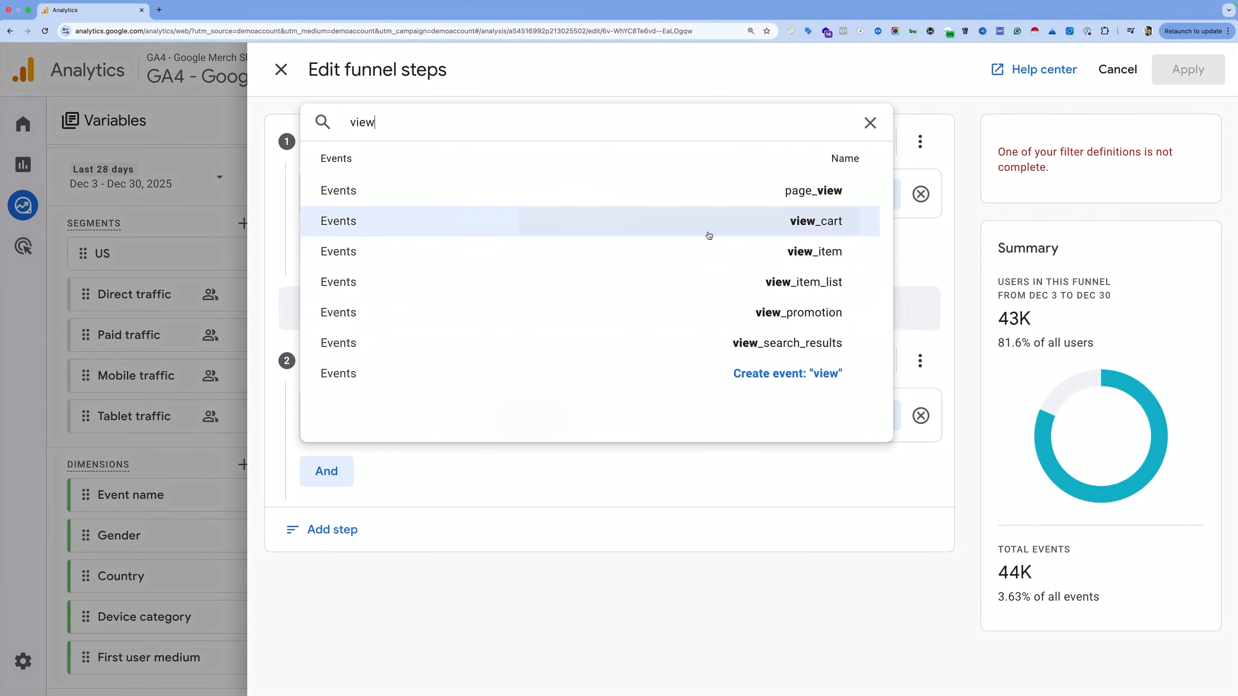
{"action": "left_click", "coordinate": [768, 259]}
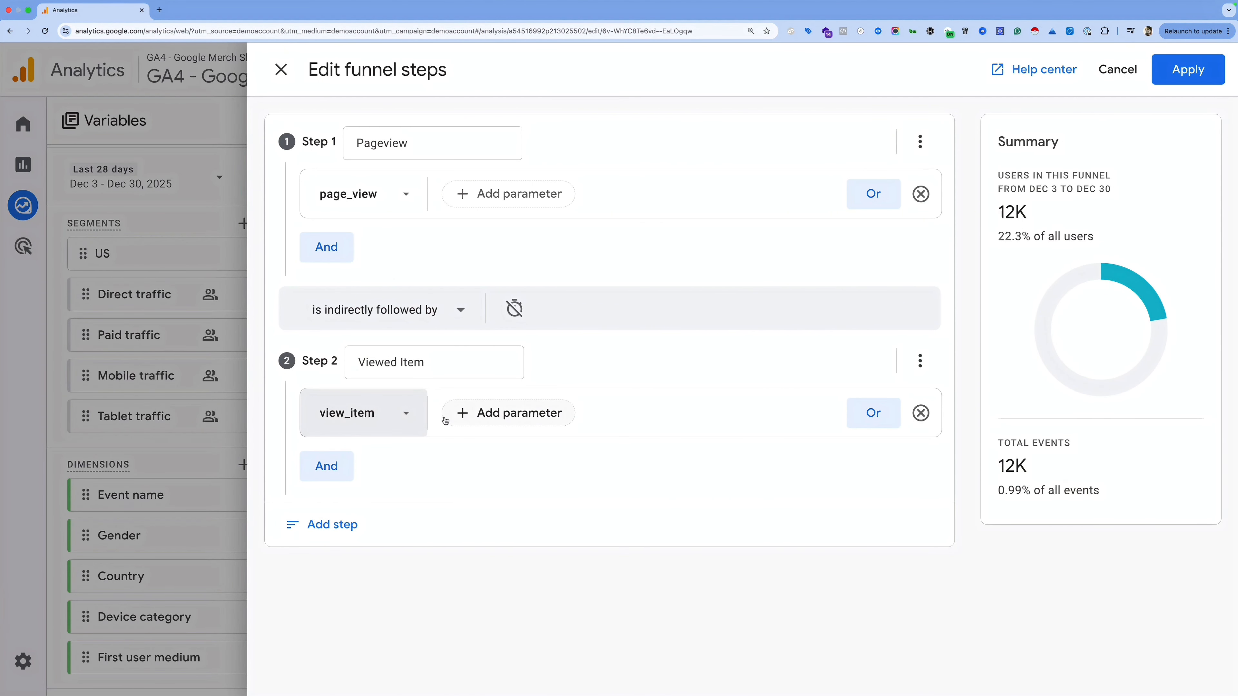
{"action": "left_click", "coordinate": [500, 413]}
{"action": "mouse_move", "coordinate": [570, 204]}
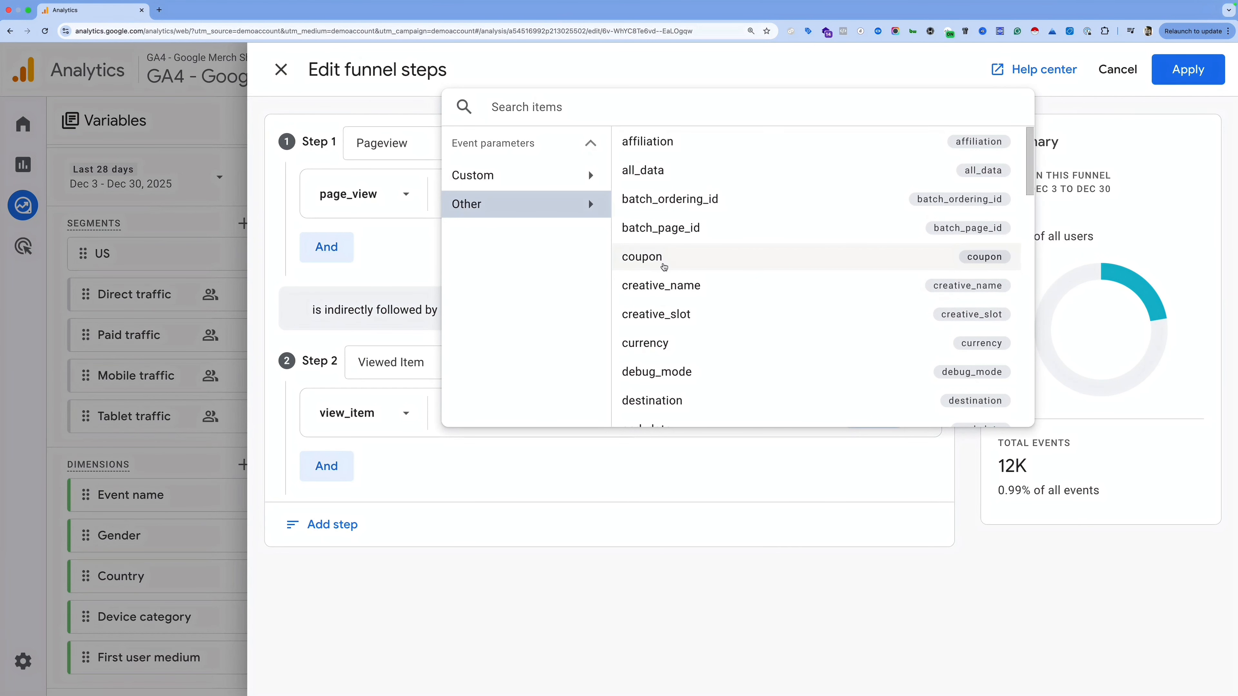
{"action": "scroll", "coordinate": [714, 322], "scroll_direction": "down", "scroll_amount": 4}
{"action": "scroll", "coordinate": [718, 337], "scroll_direction": "down", "scroll_amount": 1}
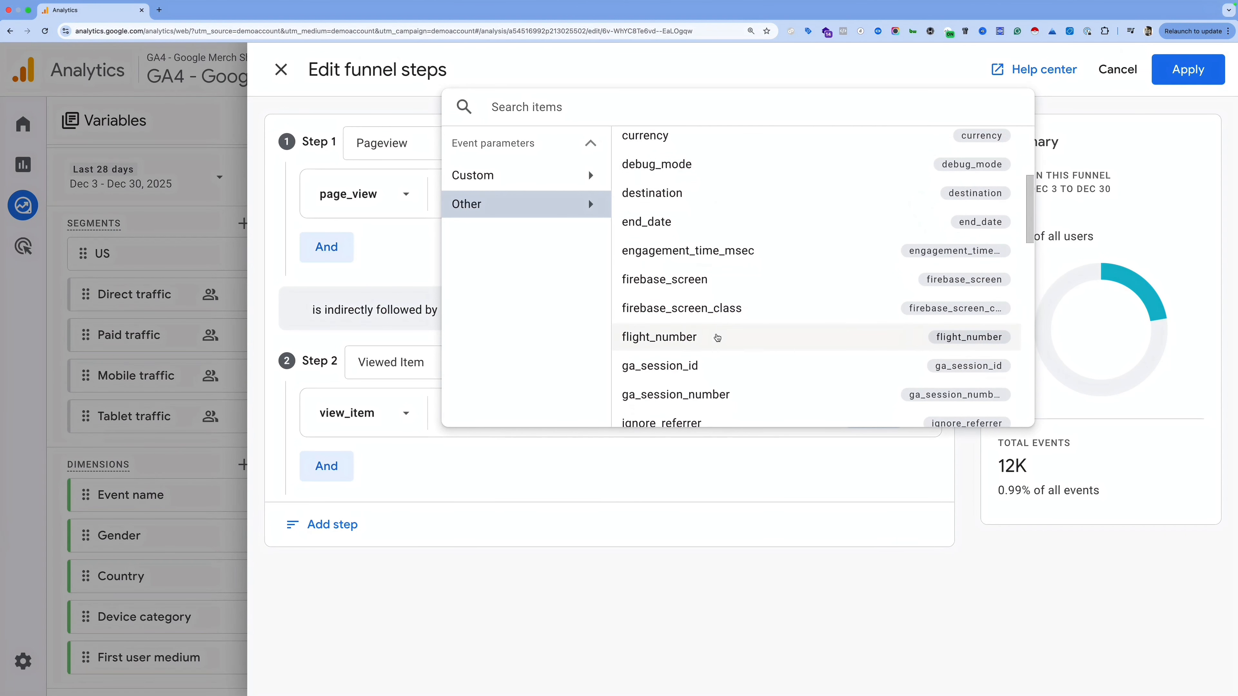
{"action": "type", "text": "item"}
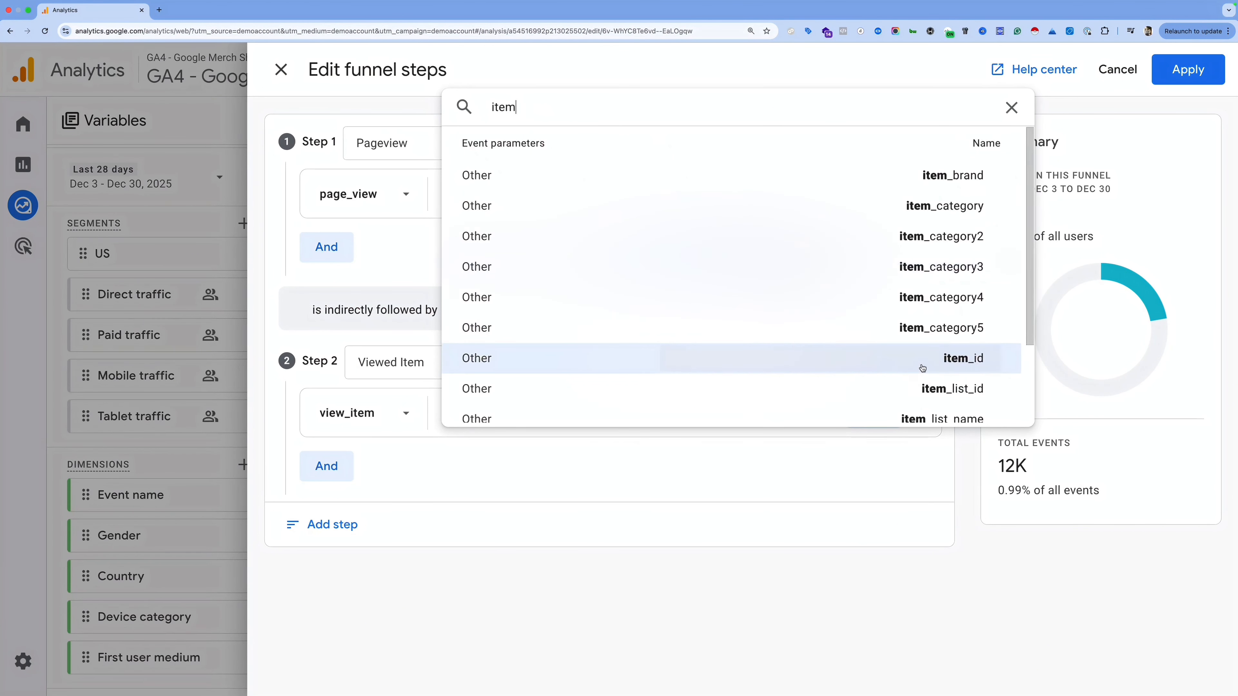
{"action": "left_click", "coordinate": [923, 361]}
{"action": "left_click", "coordinate": [590, 310]}
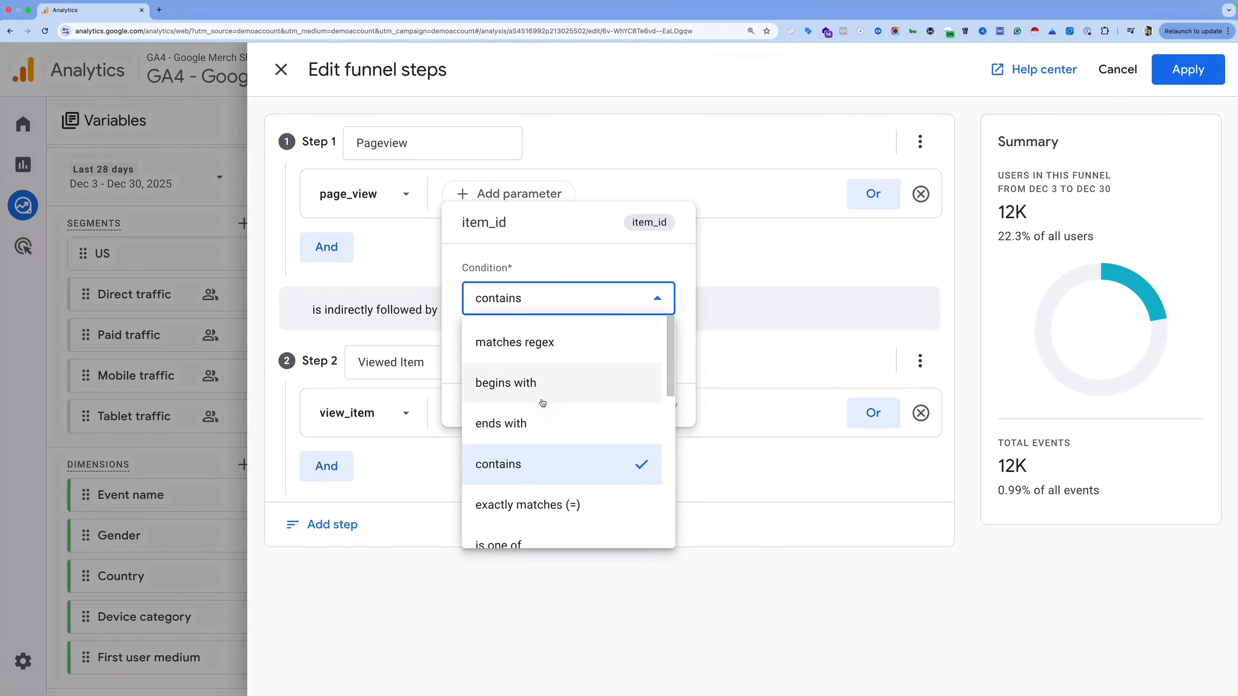
{"action": "left_click", "coordinate": [552, 494]}
{"action": "left_click", "coordinate": [563, 342]}
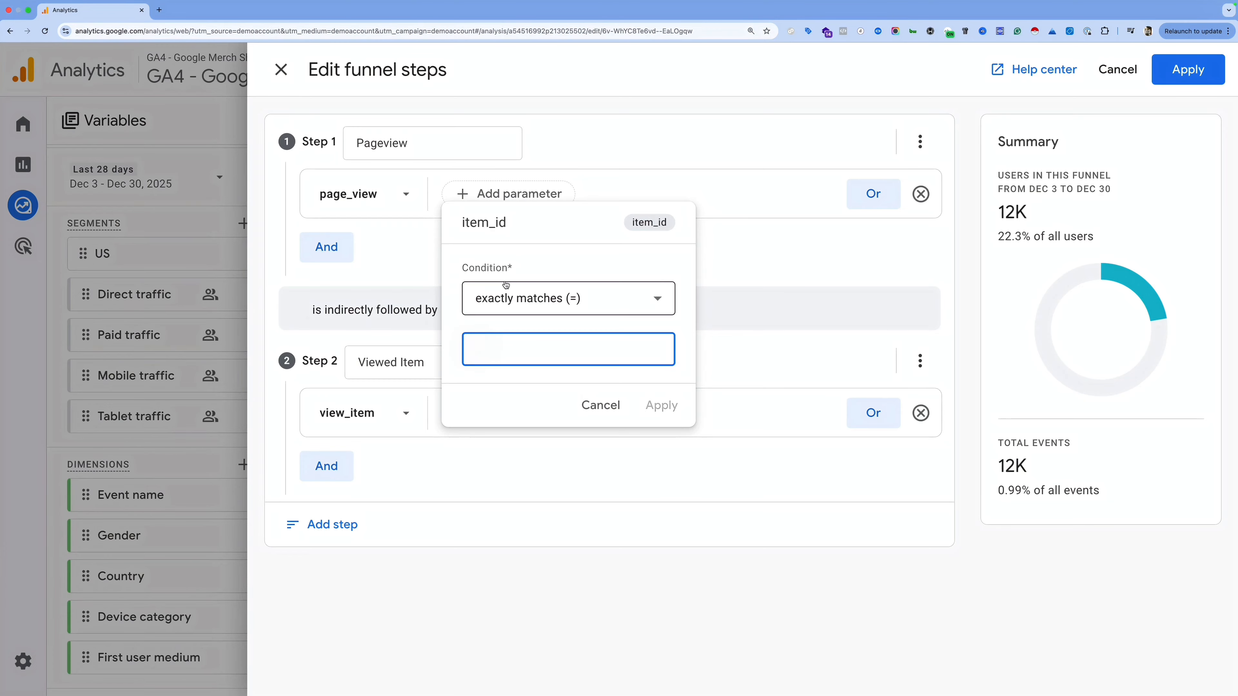
{"action": "left_click", "coordinate": [604, 413]}
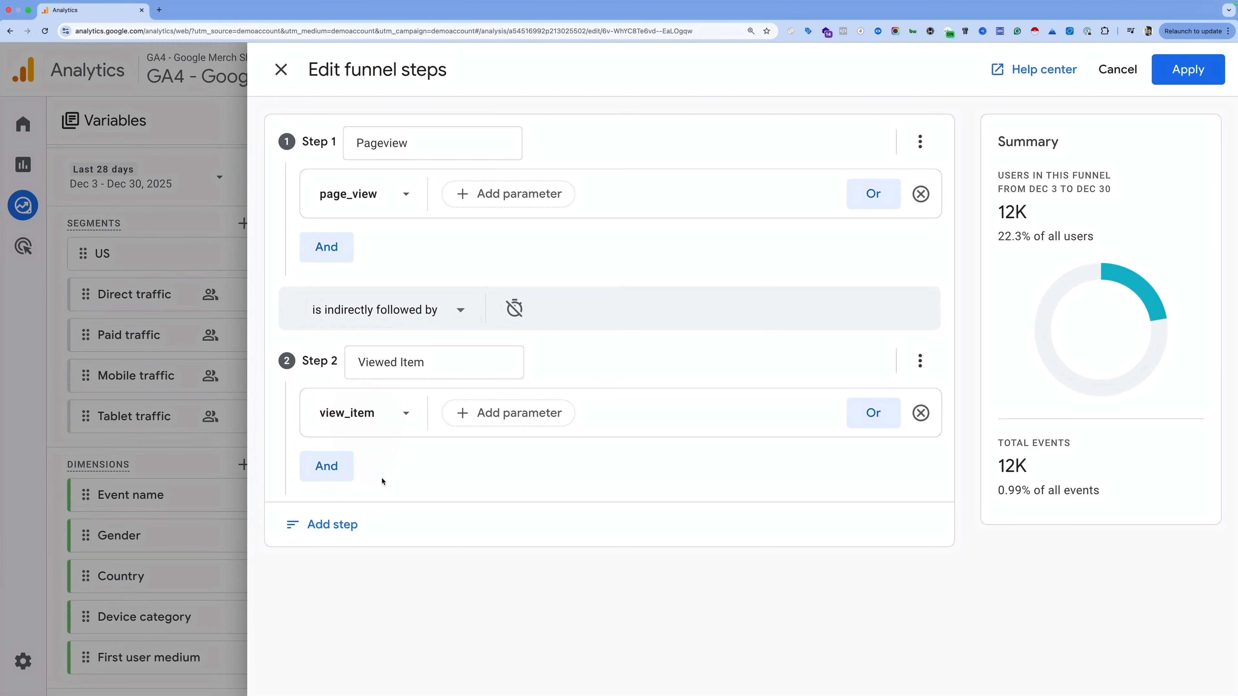
Step: Add a third funnel step and name it 'ATC'
{"action": "left_click", "coordinate": [325, 521]}
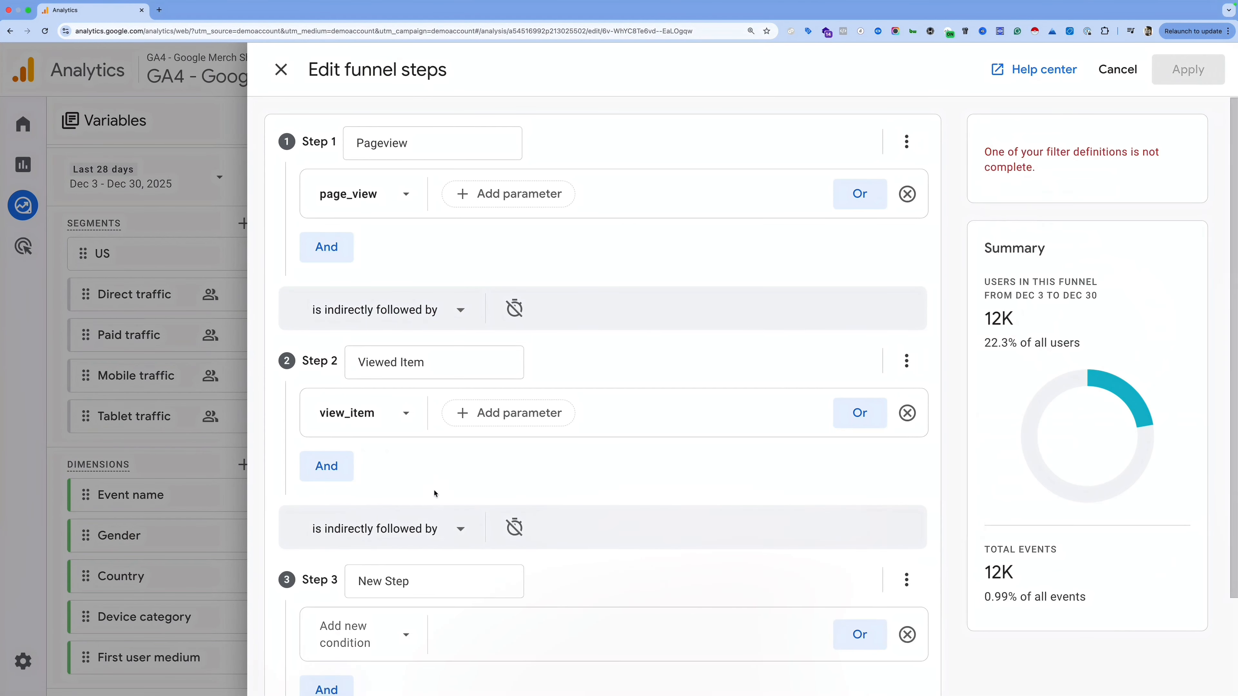
{"action": "scroll", "coordinate": [370, 493], "scroll_direction": "down", "scroll_amount": 3}
{"action": "left_click", "coordinate": [409, 477]}
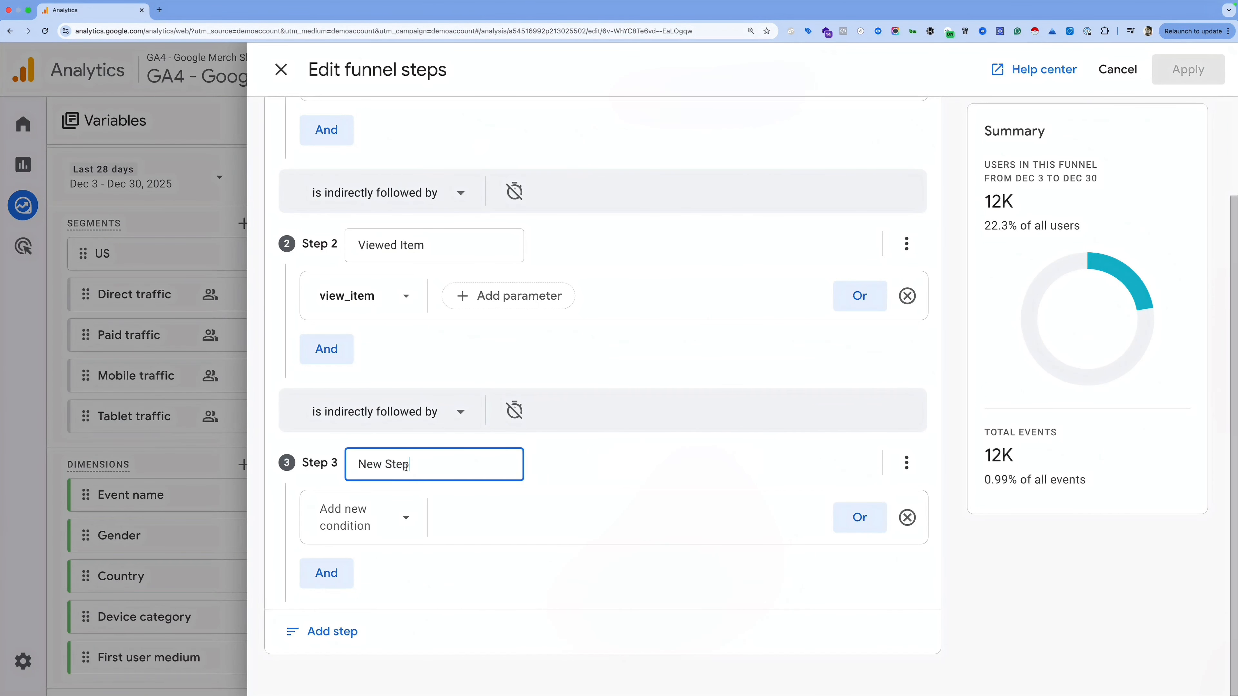
{"action": "key", "text": "alt+shift+Left"}
Step: Begin renaming Step 4 to Purchase, typing 'Pu'
{"action": "key", "text": "alt+shift+Left"}
{"action": "type", "text": "ATC"}
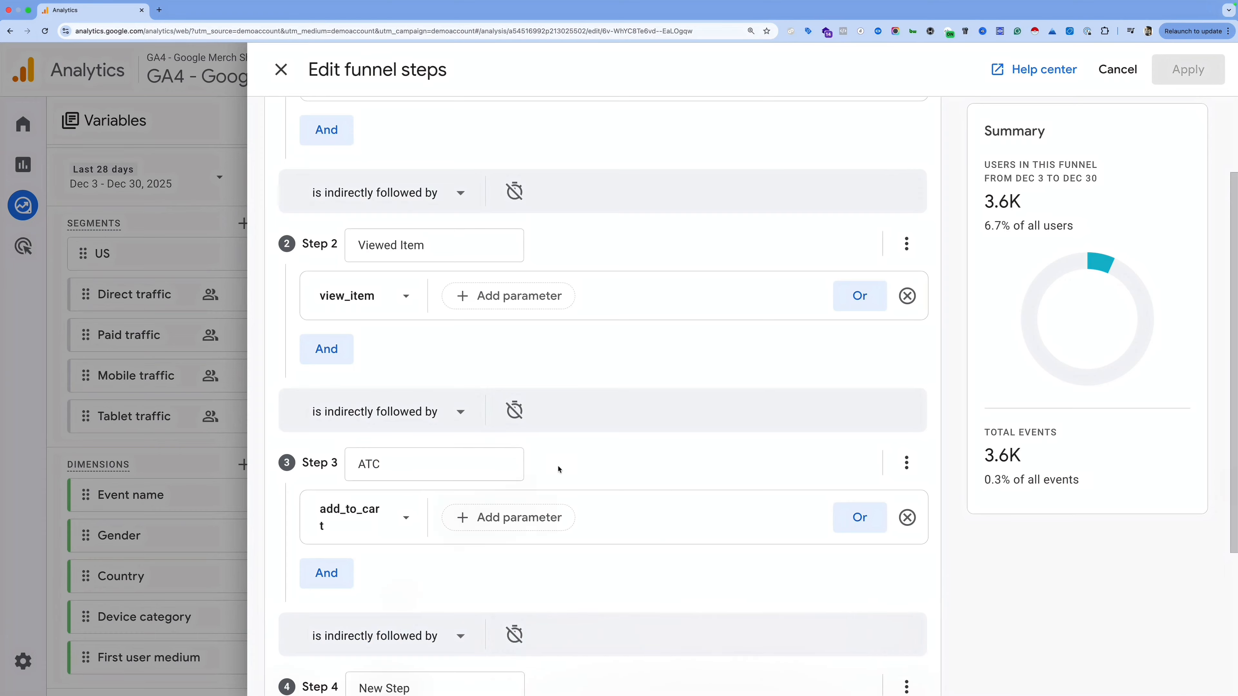
{"action": "scroll", "coordinate": [486, 532], "scroll_direction": "down", "scroll_amount": 5}
{"action": "left_click", "coordinate": [418, 471]}
{"action": "key", "text": "alt+shift+Left"}
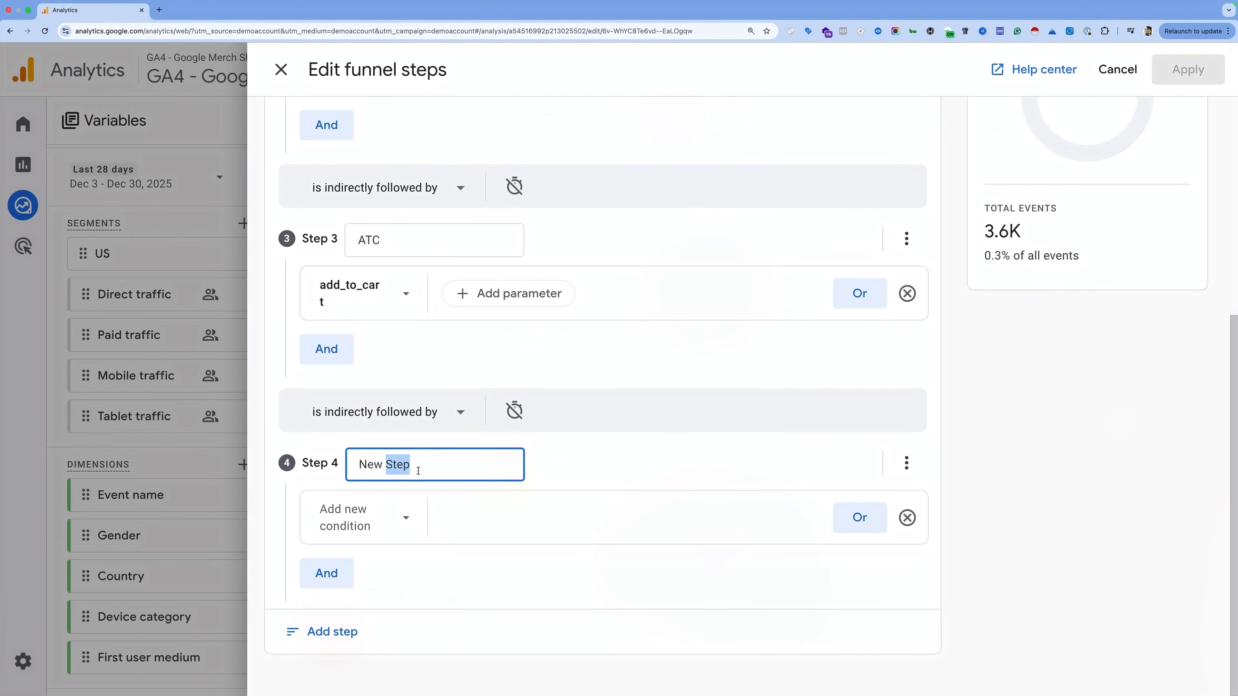
{"action": "key", "text": "alt+shift+Left"}
{"action": "type", "text": "Pu"}
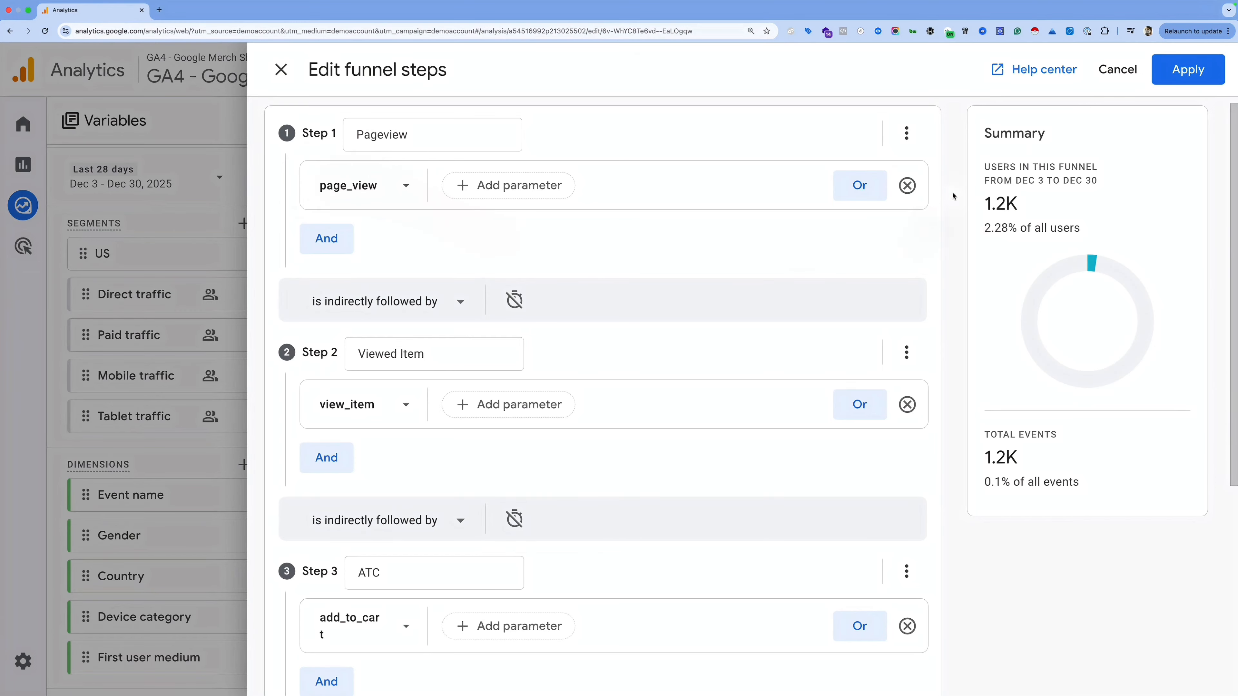
Step: Apply the Pageview, Viewed Item, ATC, Purchase funnel, check the chart, and reopen the step editor
{"action": "left_click", "coordinate": [1162, 80]}
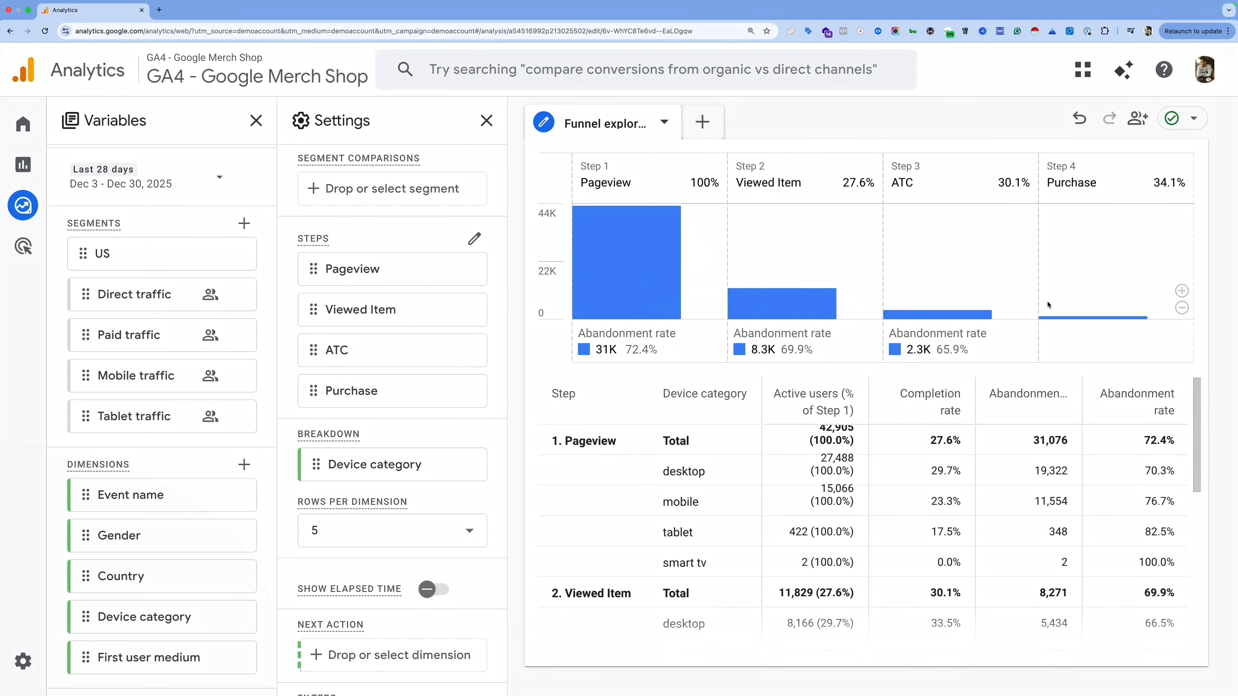
{"action": "mouse_move", "coordinate": [656, 304]}
{"action": "left_click", "coordinate": [473, 239]}
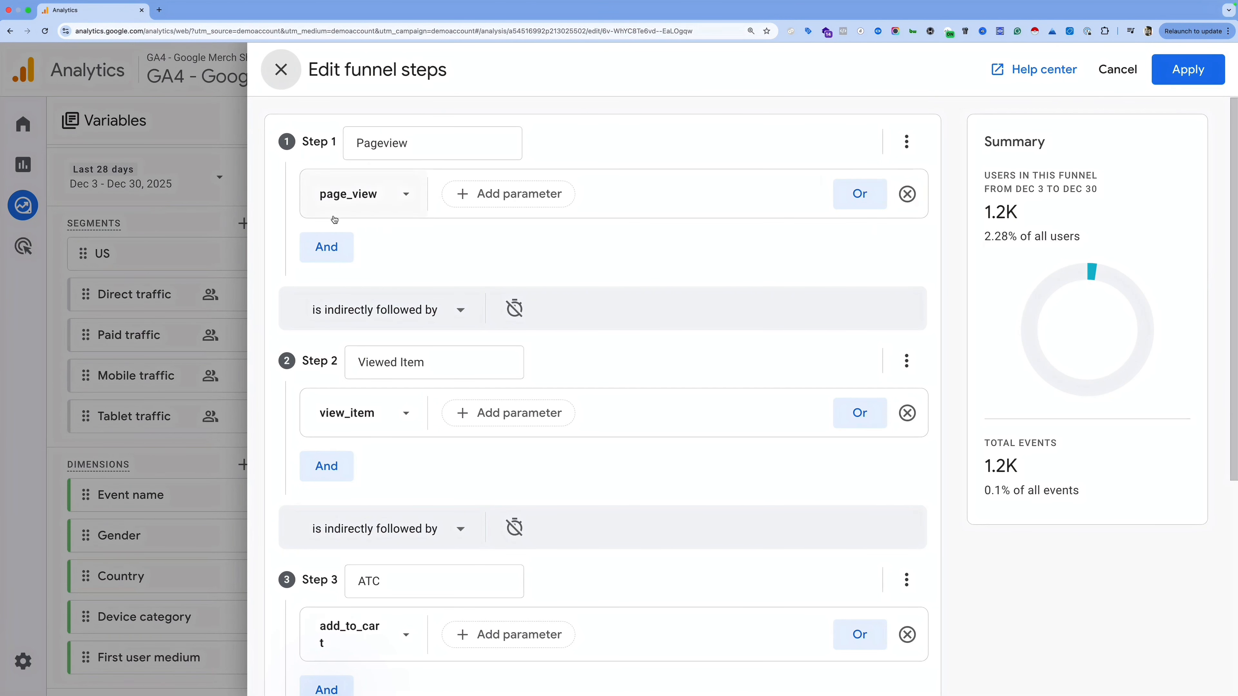
Step: Start a Step 1 condition on Landing page + query string with exactly matches
{"action": "left_click", "coordinate": [337, 247]}
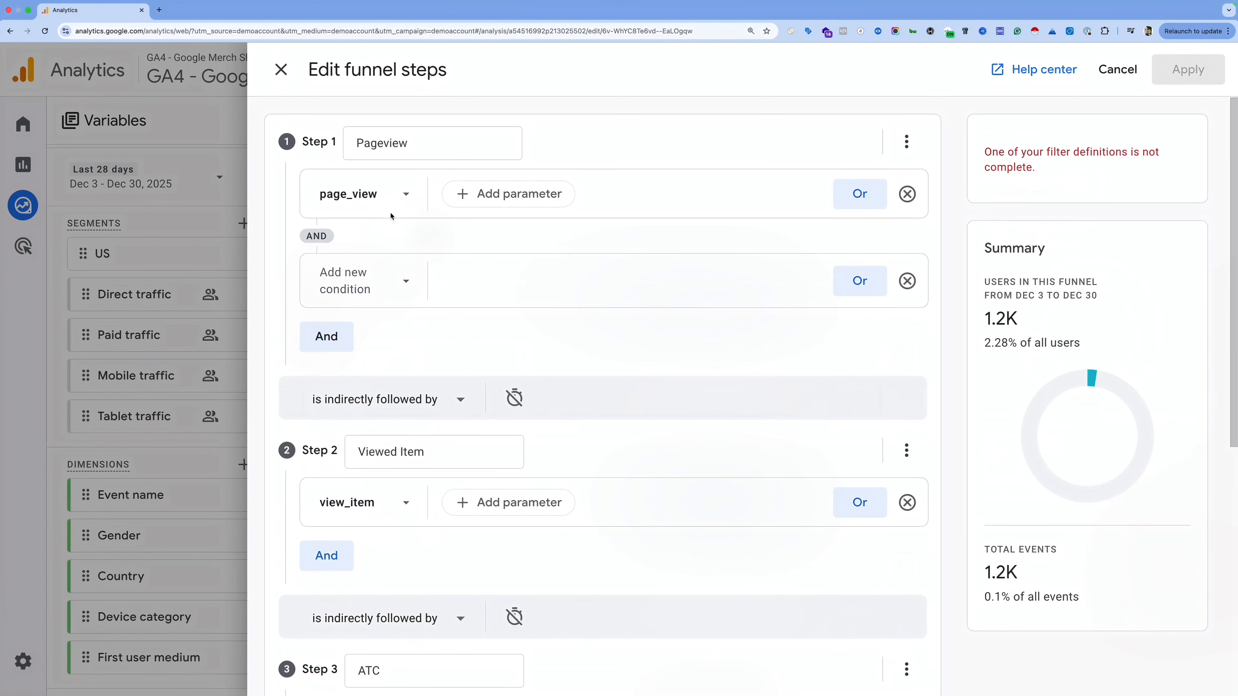
{"action": "left_click", "coordinate": [360, 275]}
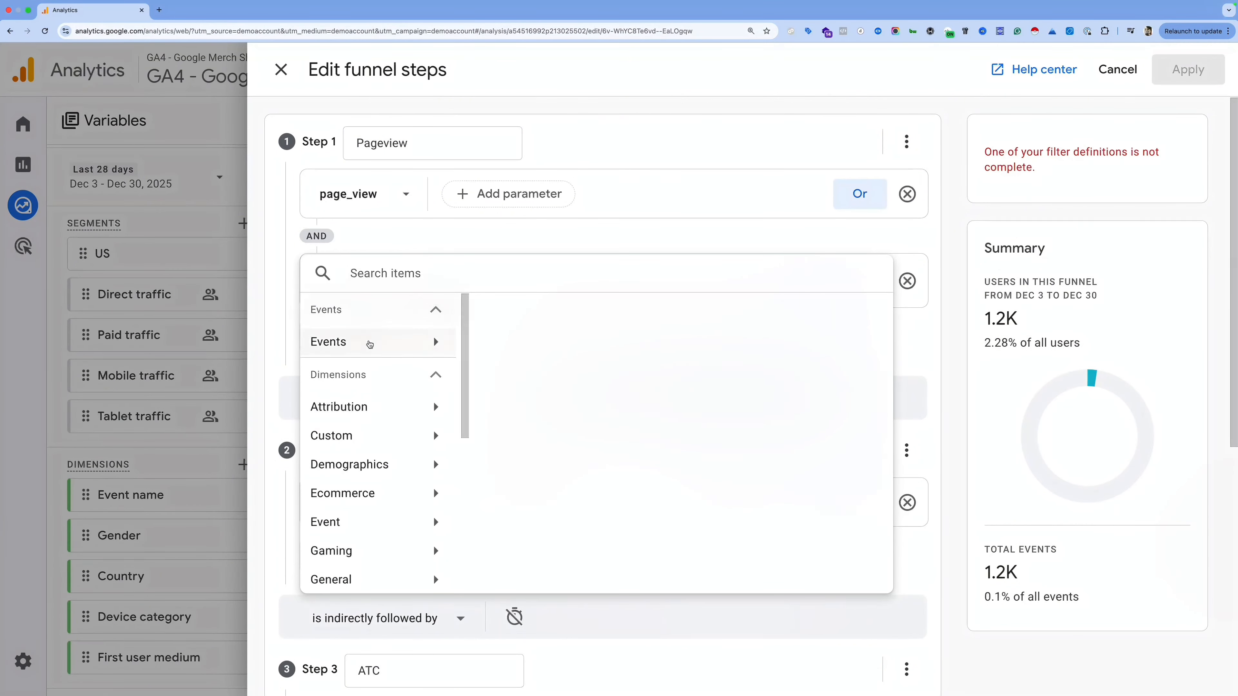
{"action": "type", "text": "land"}
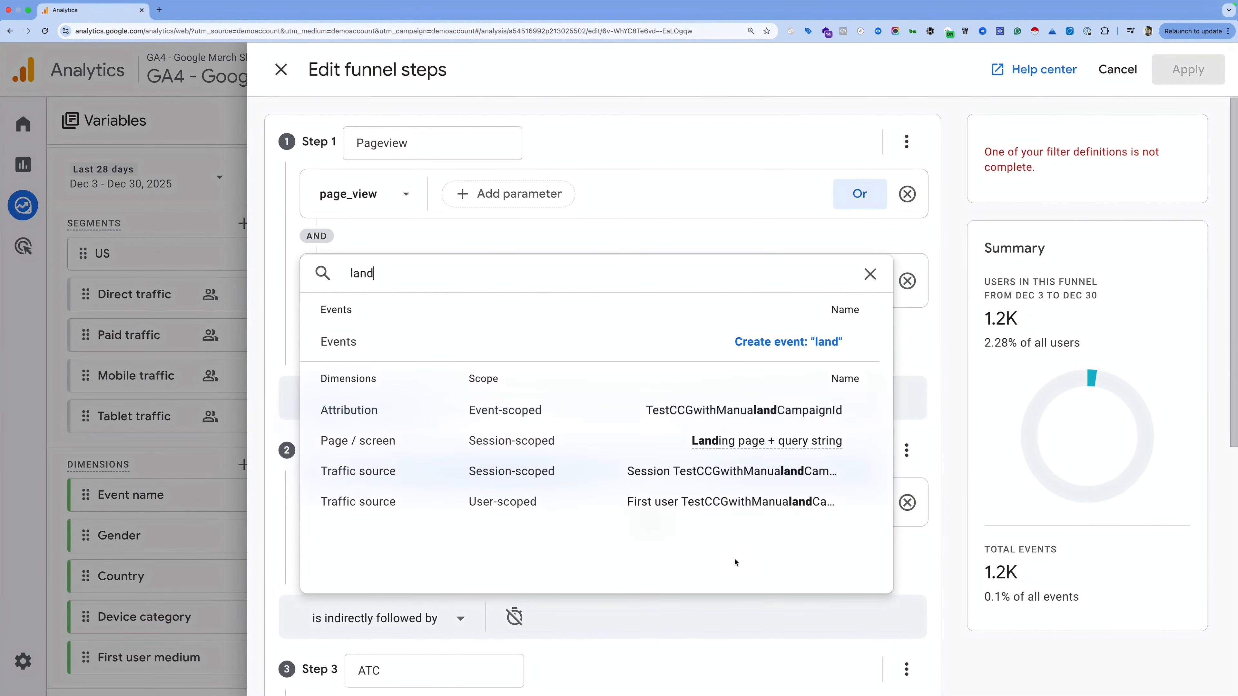
{"action": "left_click", "coordinate": [785, 440]}
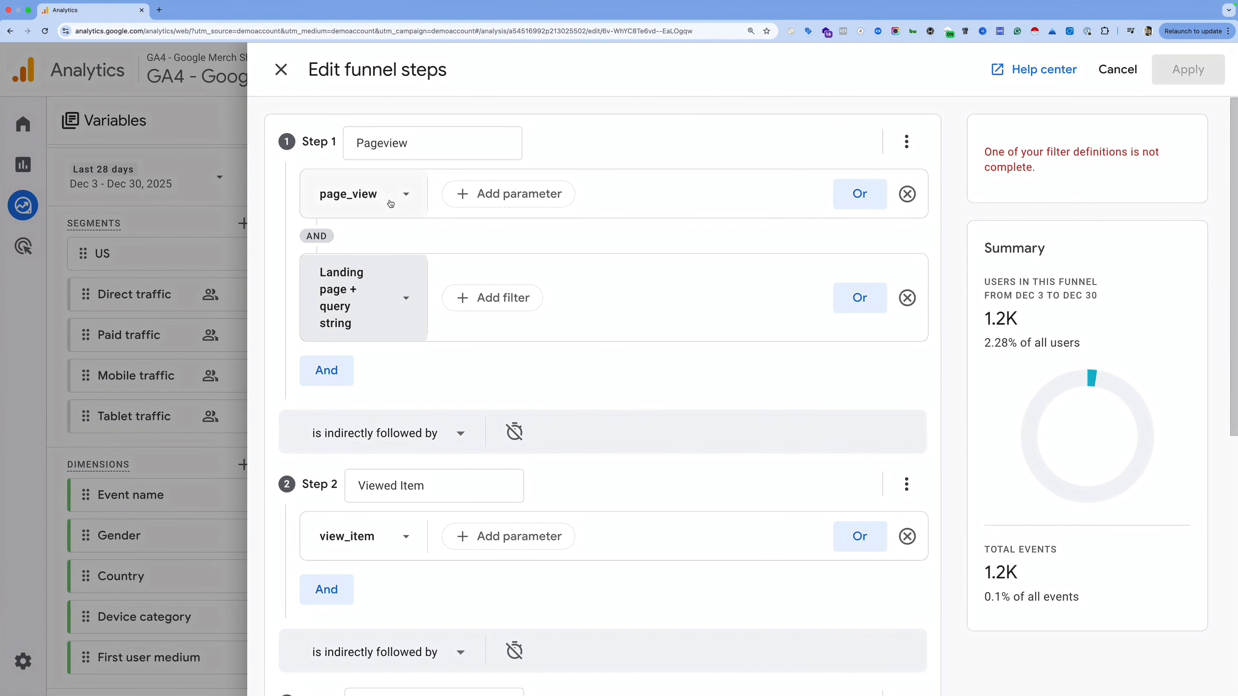
{"action": "left_click", "coordinate": [489, 296]}
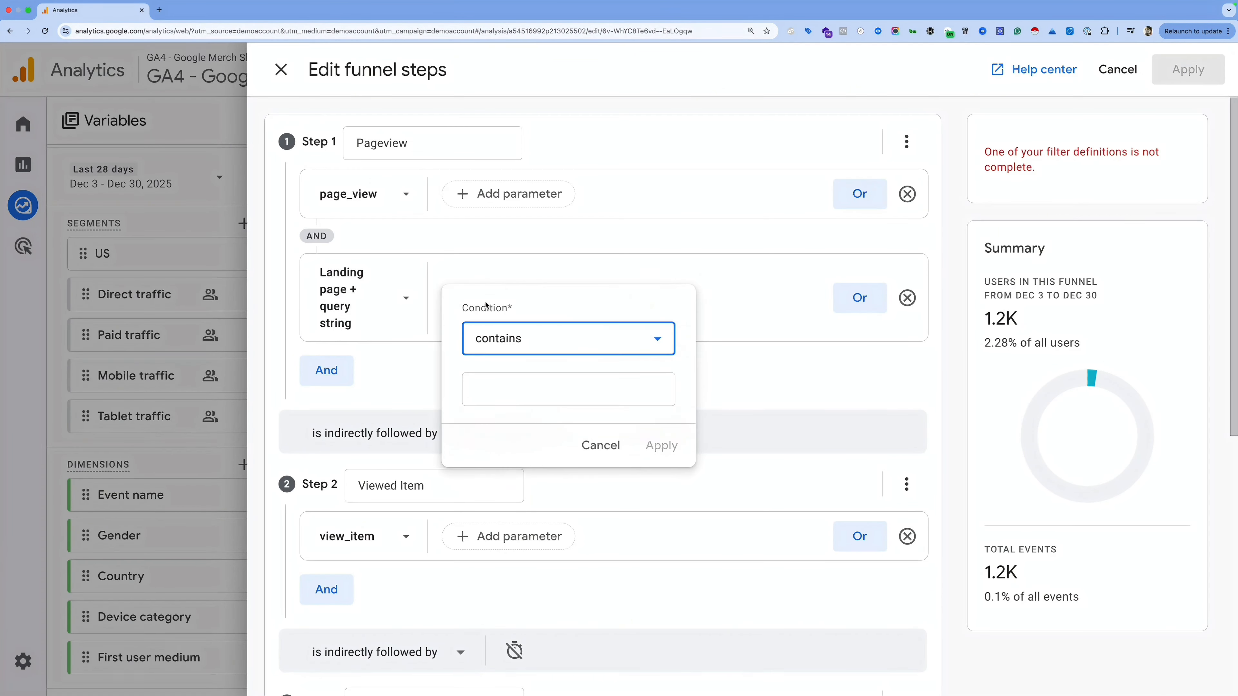
{"action": "left_click", "coordinate": [487, 337]}
{"action": "left_click", "coordinate": [545, 544]}
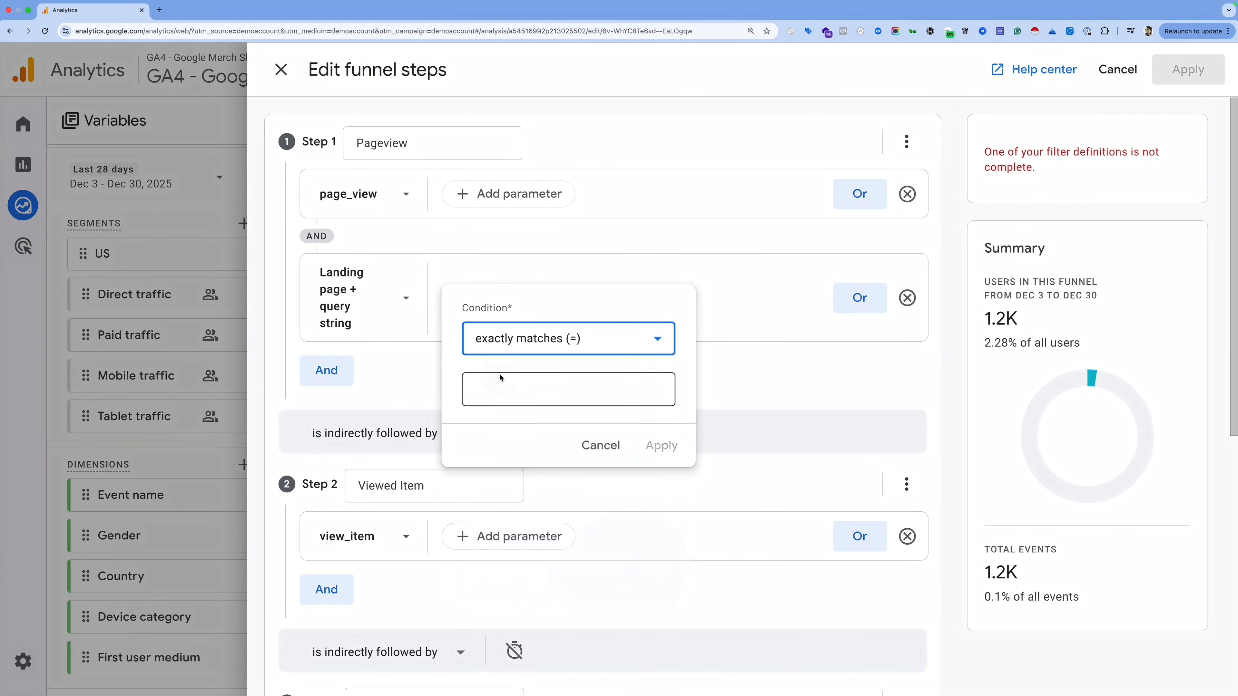
{"action": "left_click", "coordinate": [501, 381]}
{"action": "scroll", "coordinate": [536, 517], "scroll_direction": "down", "scroll_amount": 1}
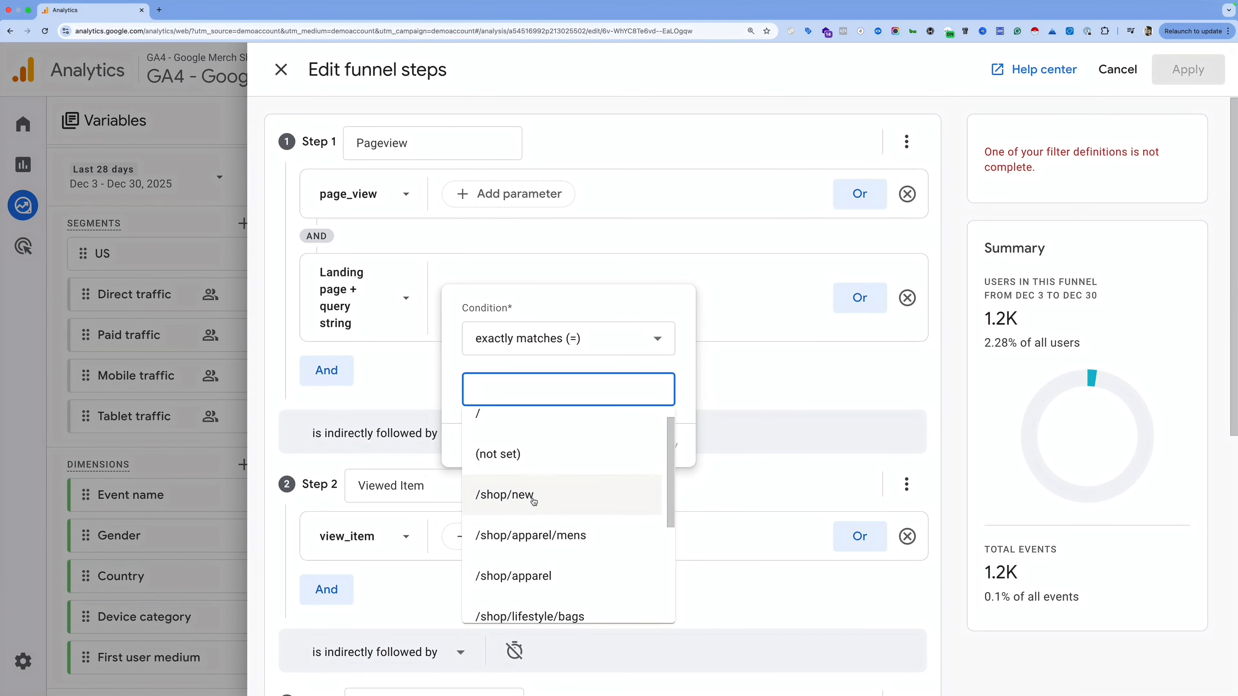
Step: Cancel the unfinished landing page condition and delete its row from Step 1
{"action": "left_click", "coordinate": [734, 412]}
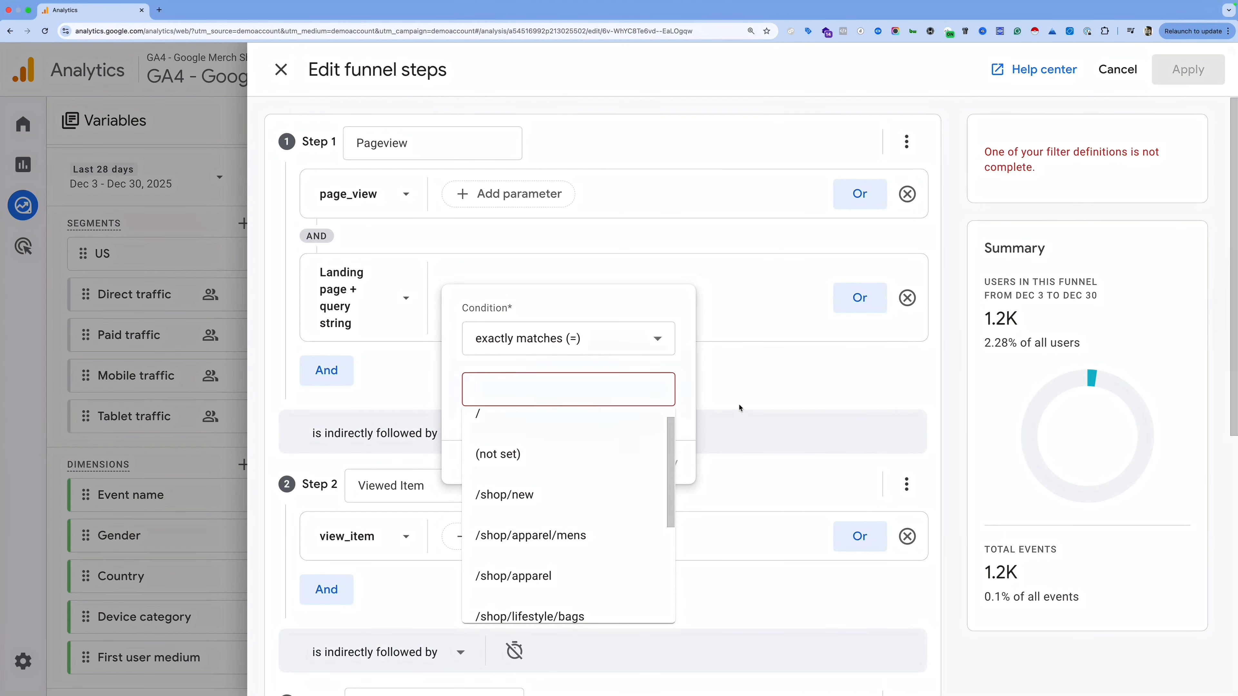
{"action": "left_click", "coordinate": [907, 298]}
{"action": "scroll", "coordinate": [704, 409], "scroll_direction": "down", "scroll_amount": 7}
{"action": "scroll", "coordinate": [690, 410], "scroll_direction": "up", "scroll_amount": 7}
{"action": "left_click", "coordinate": [907, 142]}
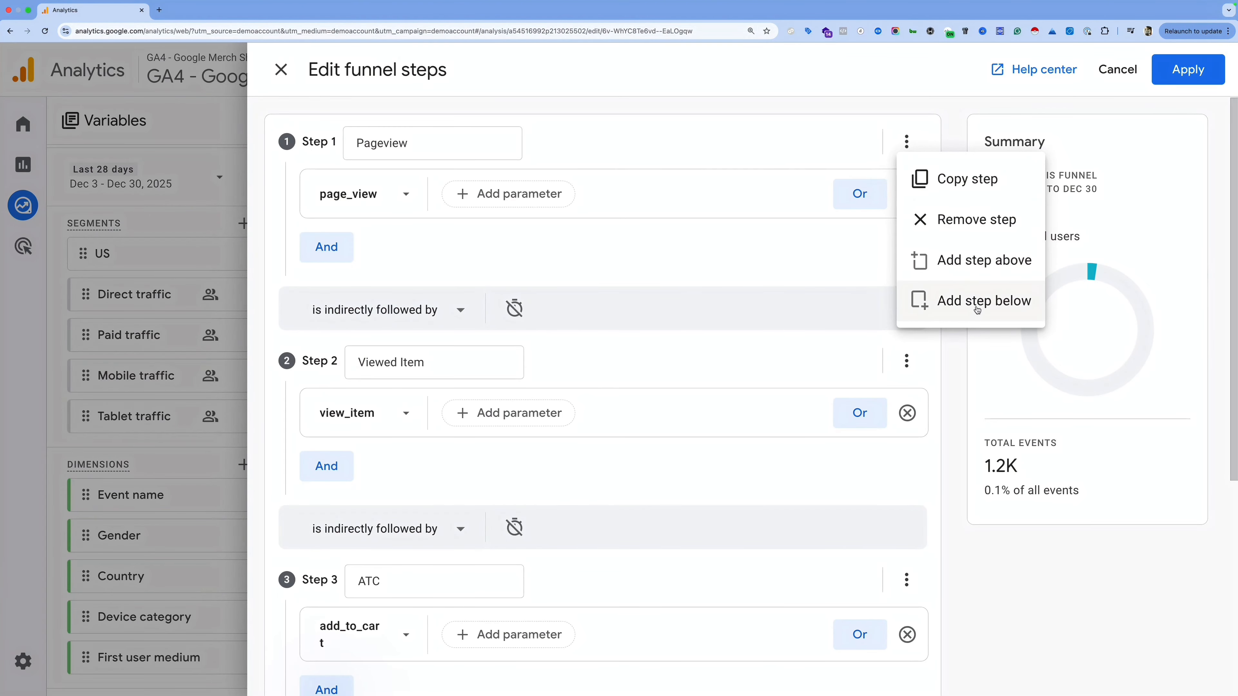
{"action": "left_click", "coordinate": [813, 310]}
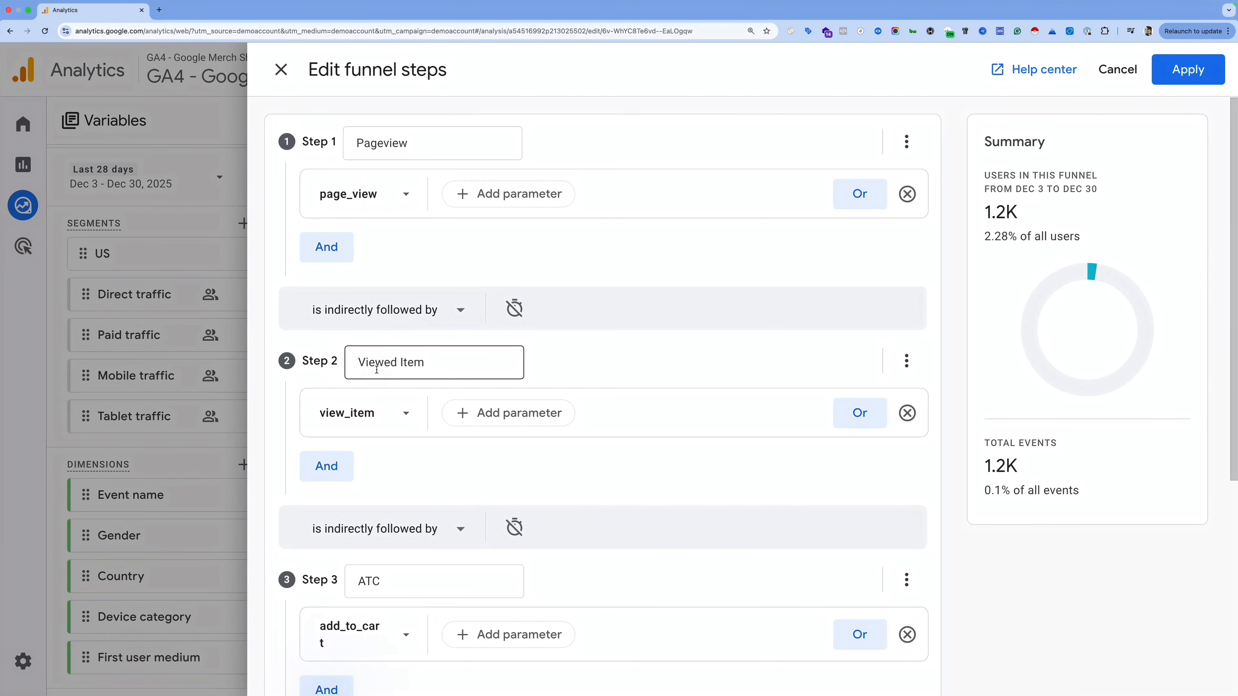
{"action": "left_click", "coordinate": [461, 310]}
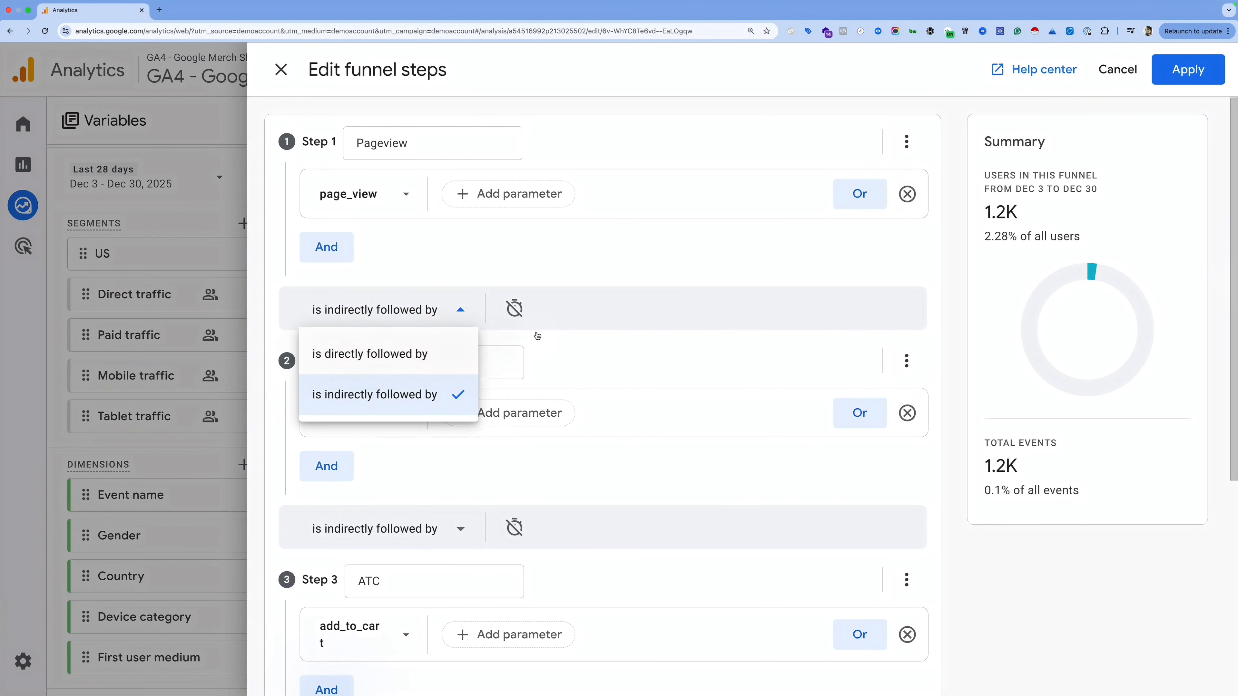
Step: Try a 5-minute time constraint between steps 1 and 2, discard it, and remove Viewed Item
{"action": "left_click", "coordinate": [515, 309]}
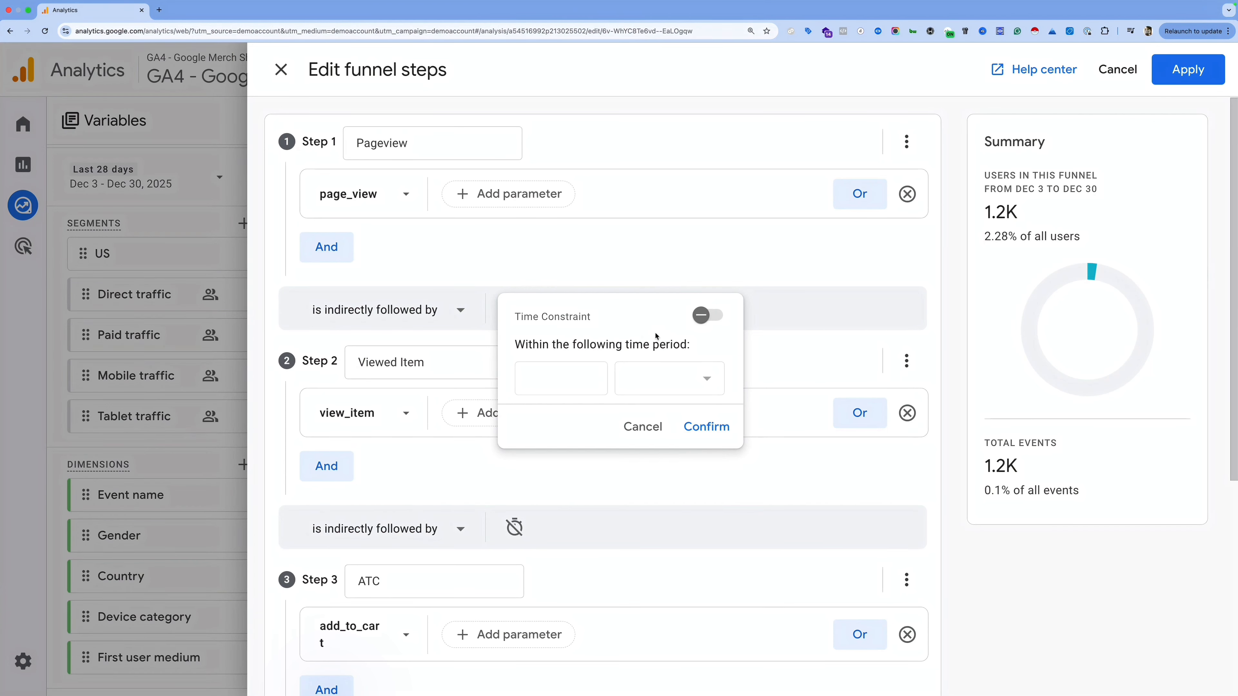
{"action": "left_click", "coordinate": [708, 326]}
{"action": "left_click", "coordinate": [580, 378]}
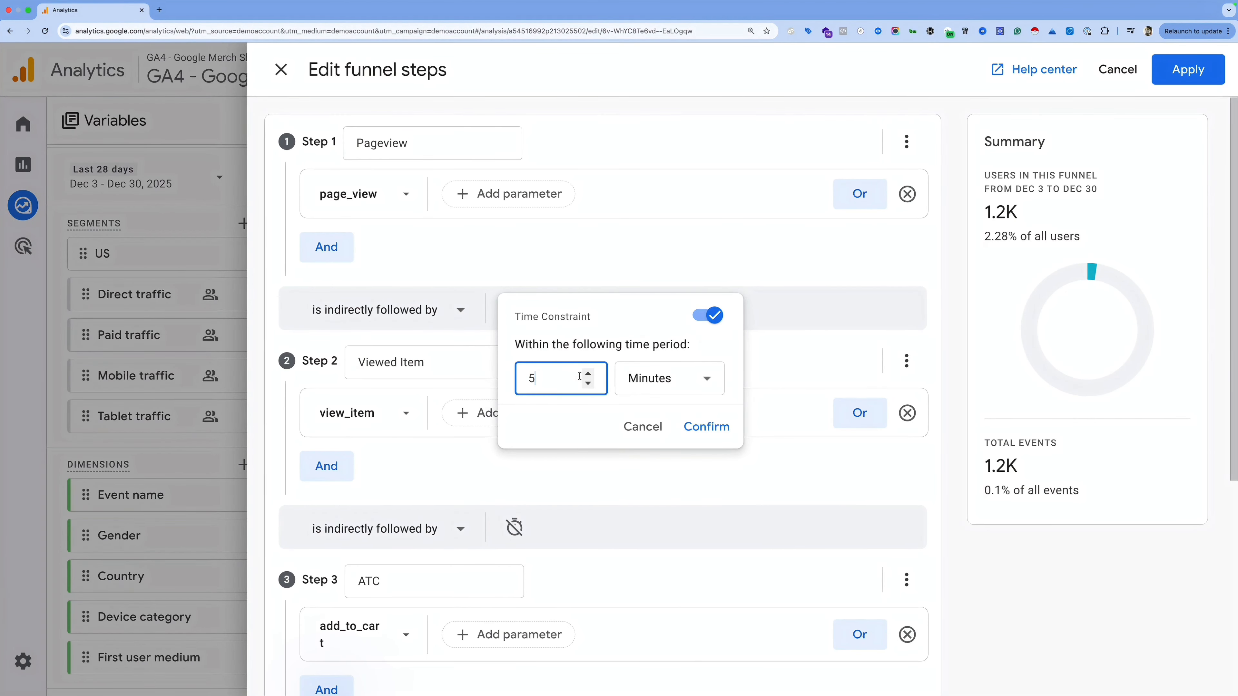
{"action": "left_click", "coordinate": [626, 386]}
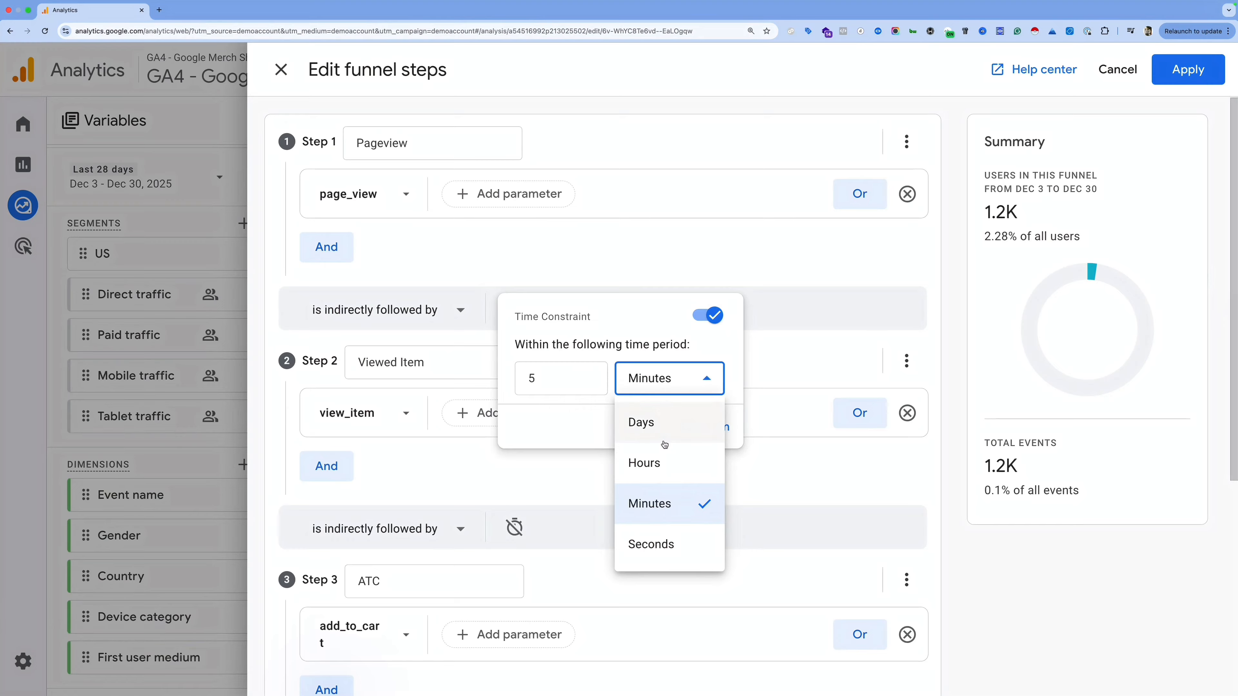
{"action": "left_click", "coordinate": [641, 347]}
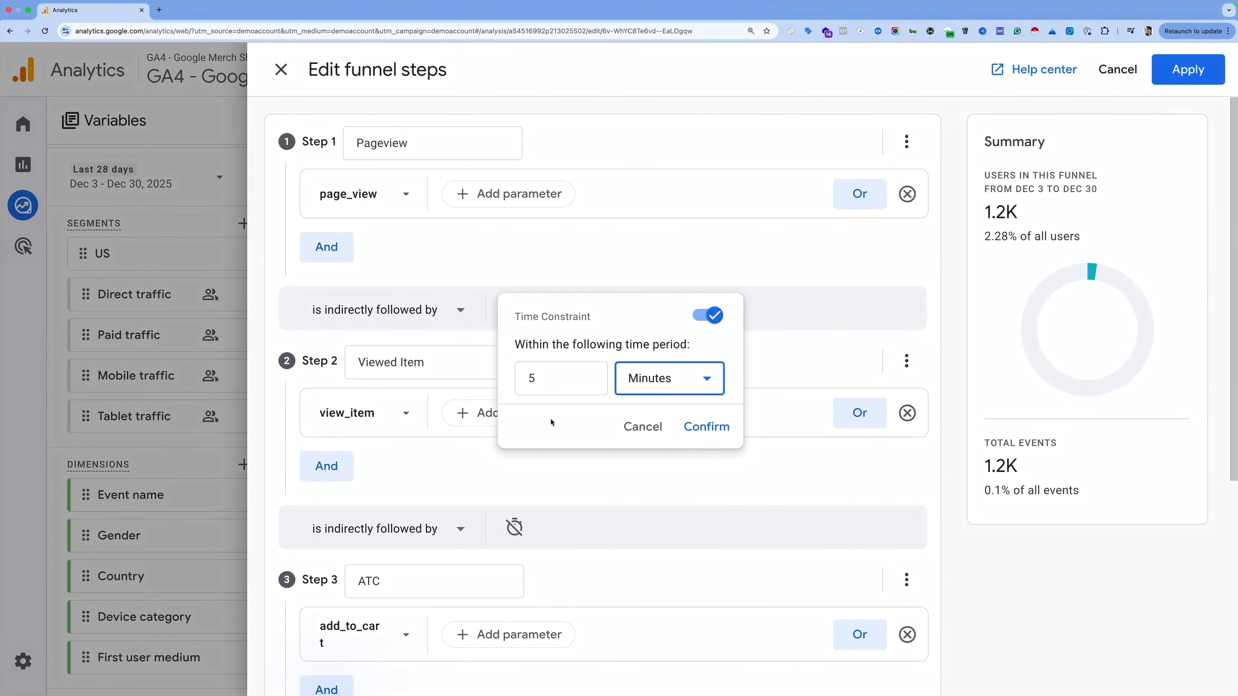
{"action": "left_click", "coordinate": [643, 427]}
{"action": "left_click", "coordinate": [908, 414]}
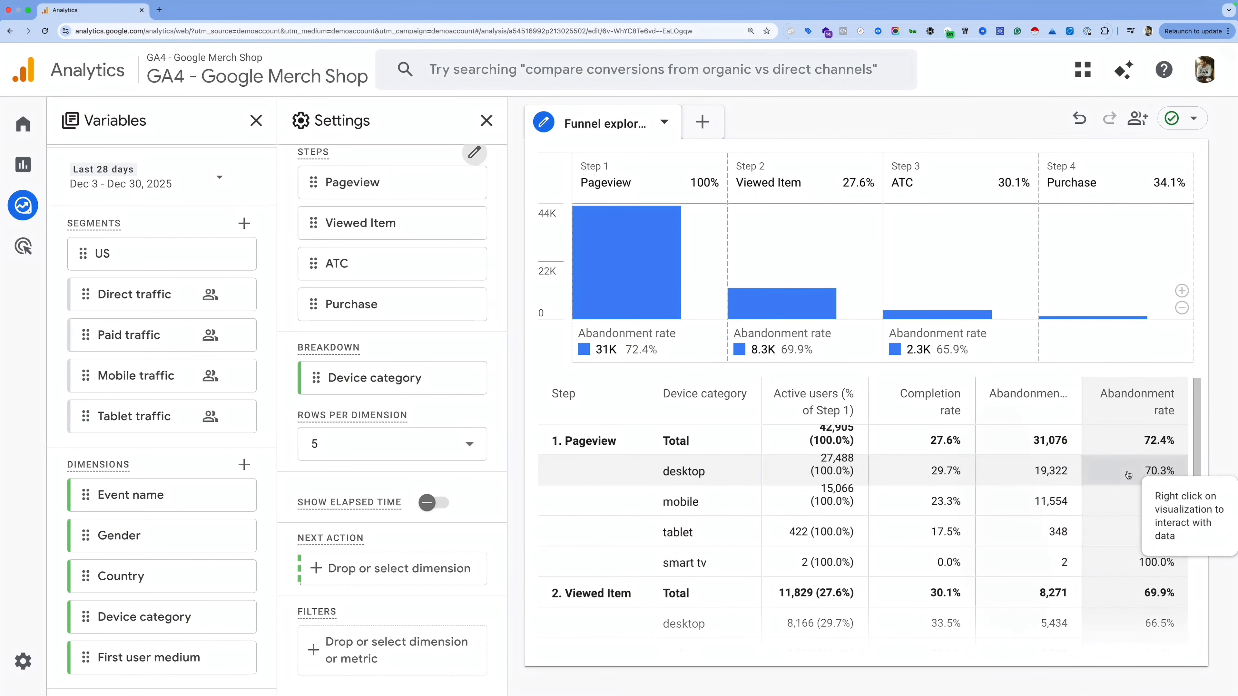
Step: Inspect the funnel bar values, then delete the Device category breakdown card
{"action": "mouse_move", "coordinate": [664, 273]}
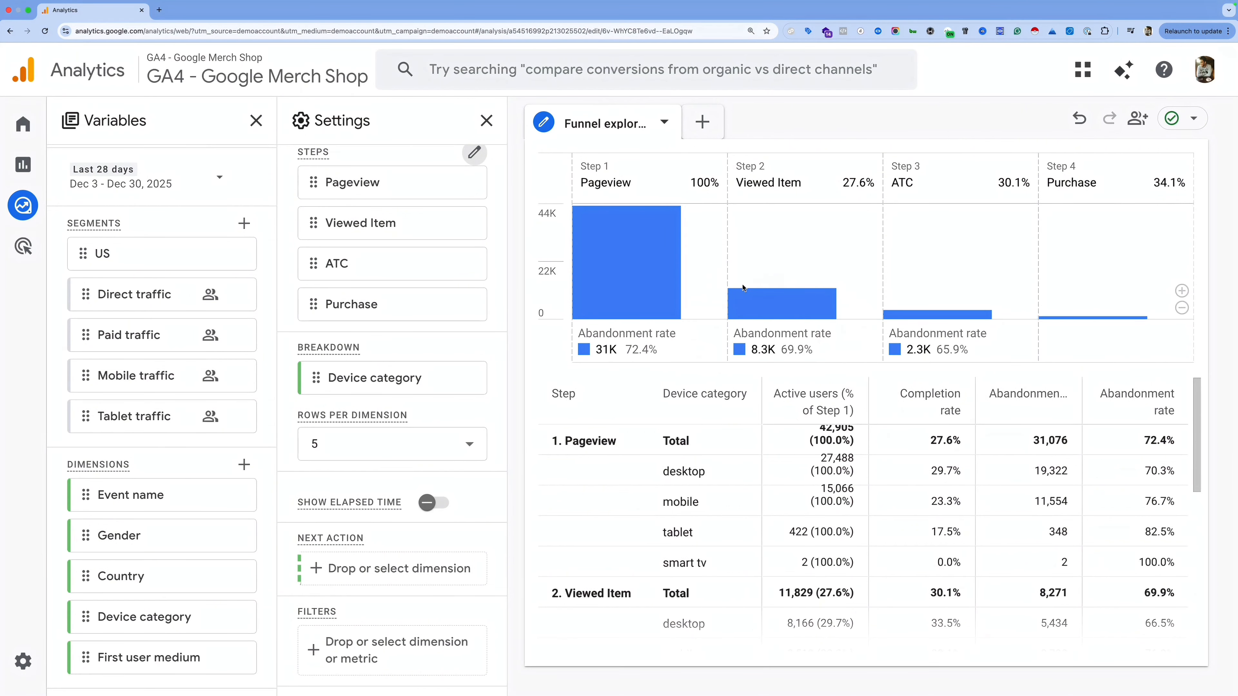
{"action": "mouse_move", "coordinate": [769, 303]}
{"action": "mouse_move", "coordinate": [907, 315]}
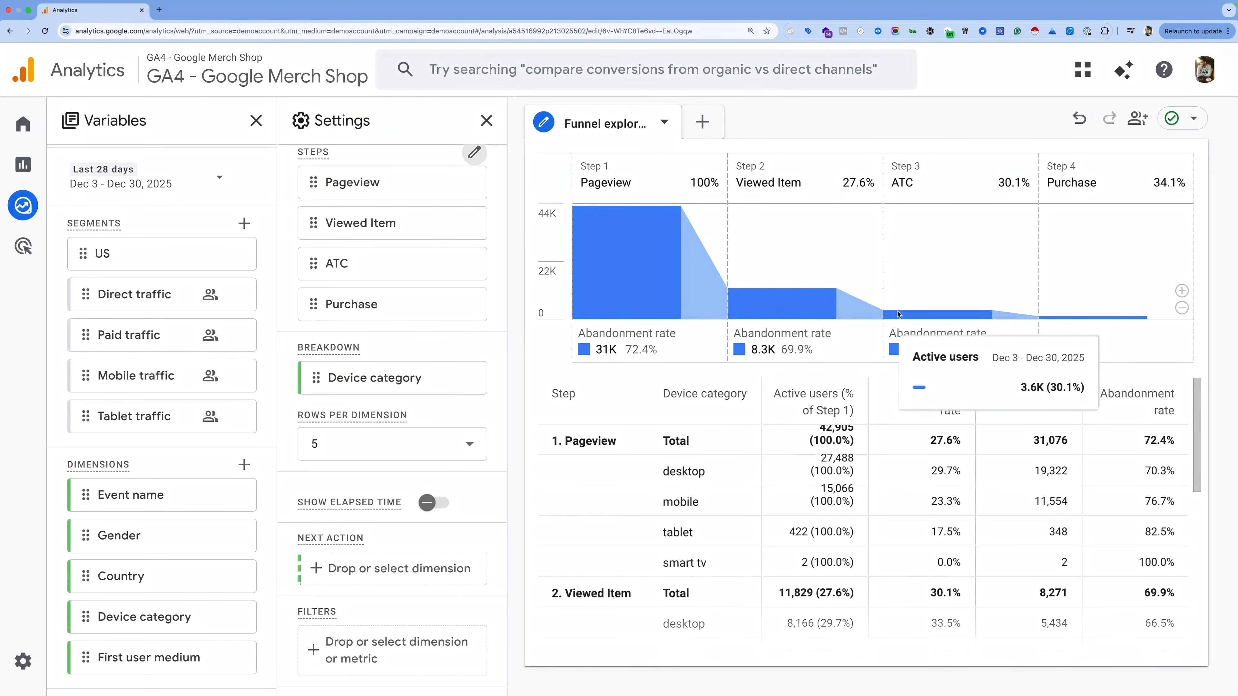
{"action": "mouse_move", "coordinate": [462, 373]}
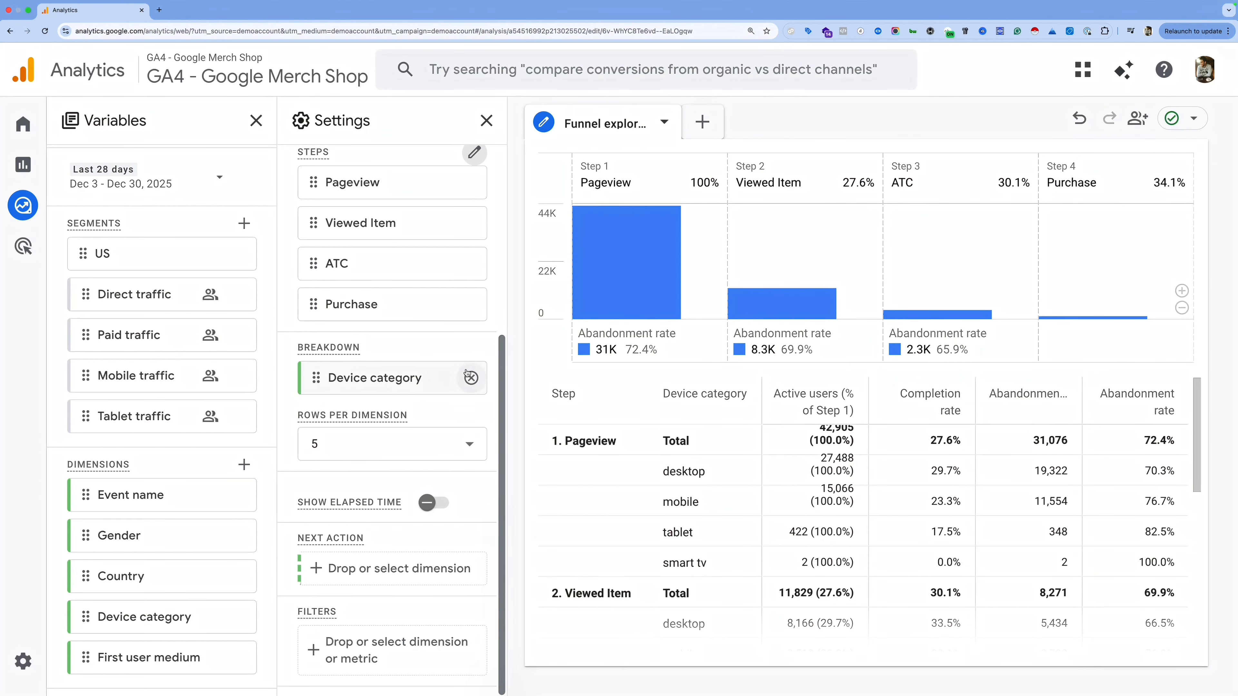
{"action": "left_click", "coordinate": [471, 379]}
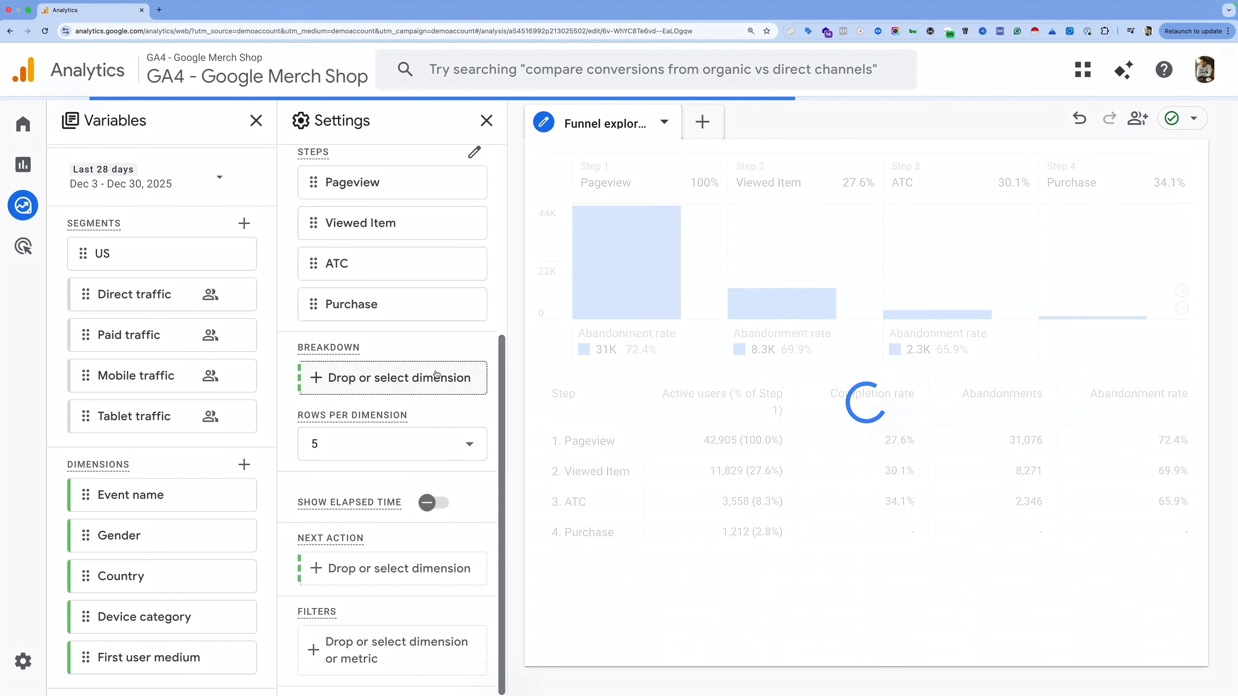
Step: Search for 'landing' and add Landing page + query string as the funnel breakdown
{"action": "scroll", "coordinate": [173, 487], "scroll_direction": "down", "scroll_amount": 2}
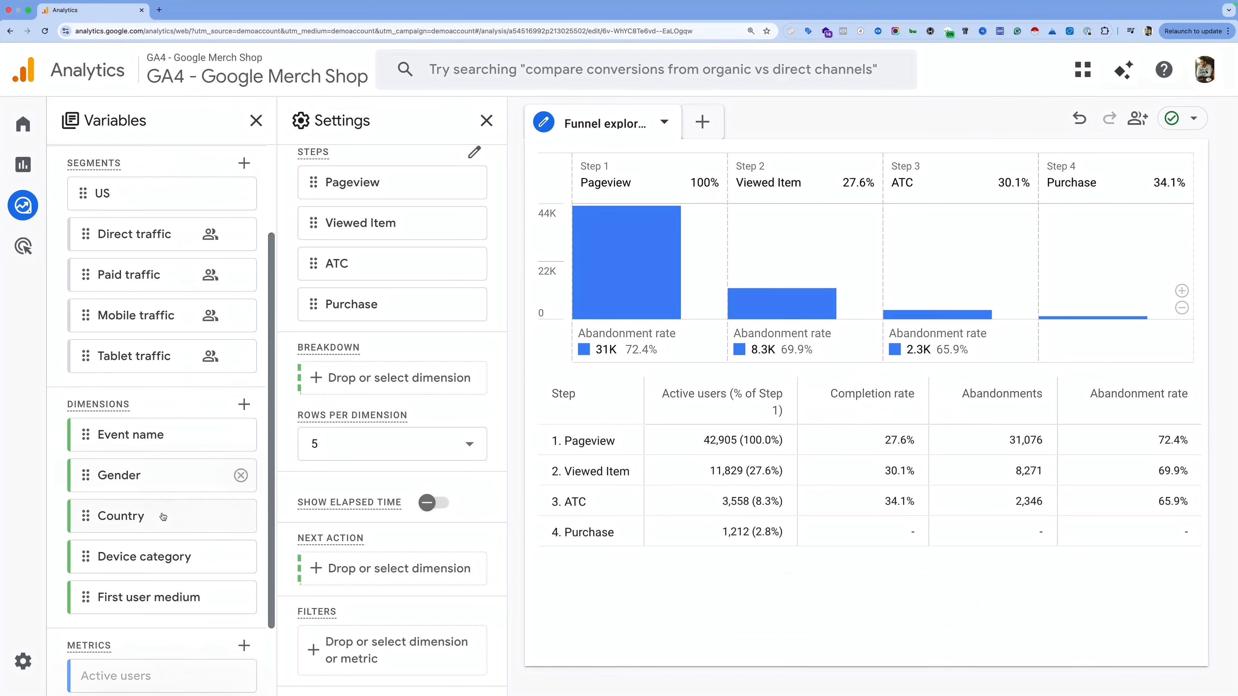
{"action": "left_click", "coordinate": [244, 405]}
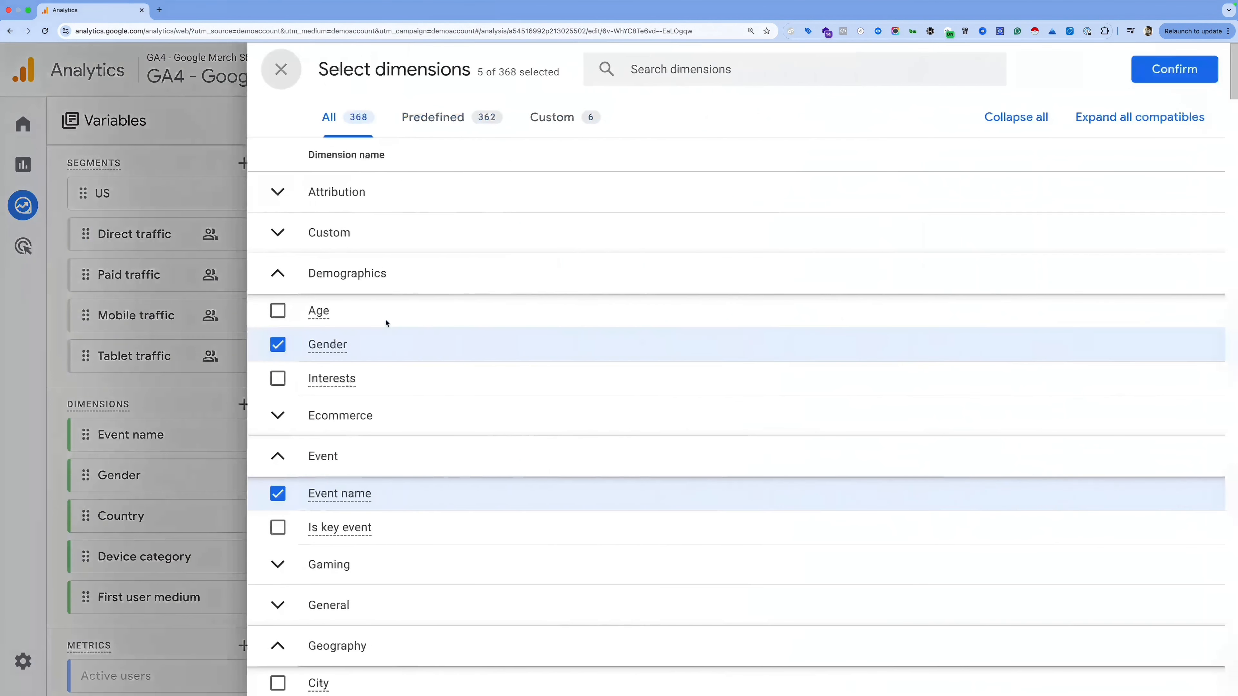
{"action": "left_click", "coordinate": [653, 78]}
{"action": "type", "text": "landinb"}
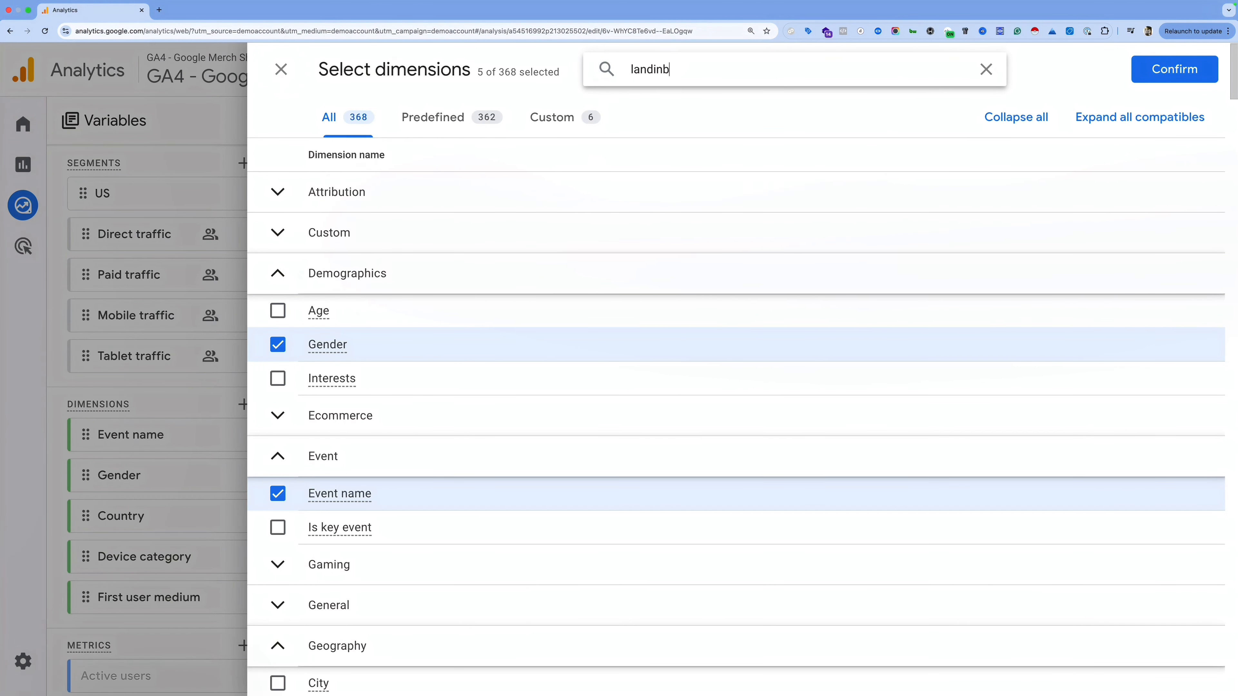
{"action": "key", "text": "BackSpace"}
{"action": "type", "text": "g"}
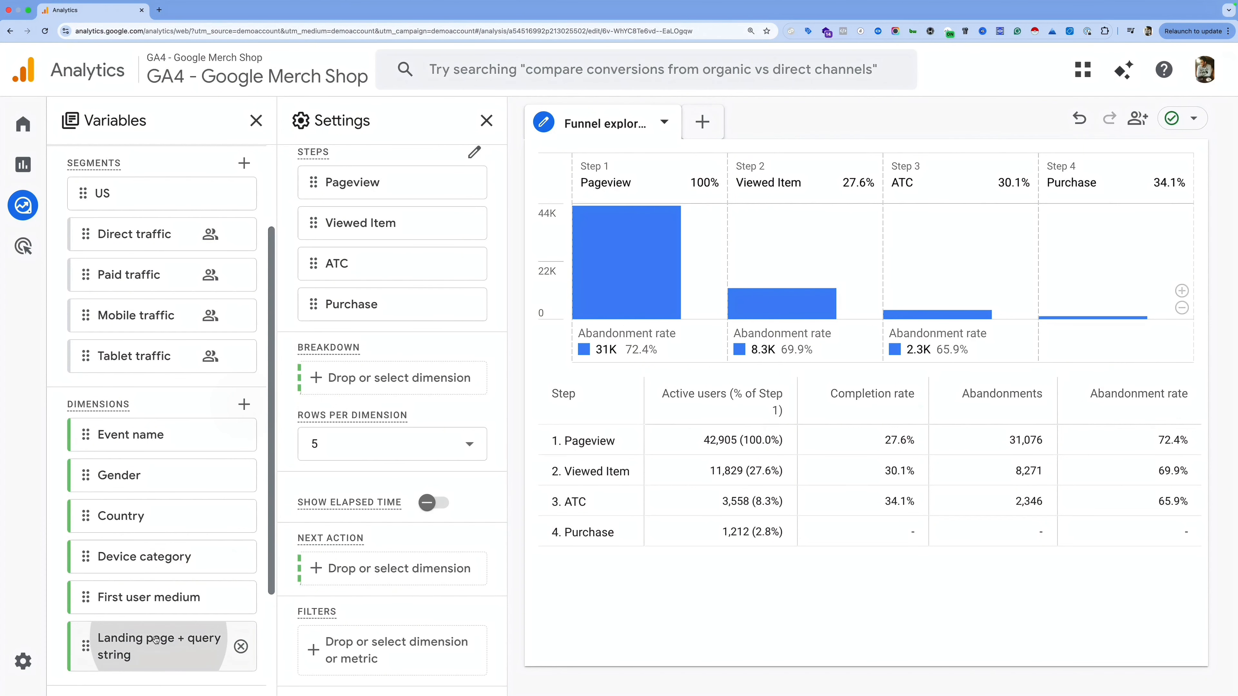
{"action": "mouse_move", "coordinate": [161, 639]}
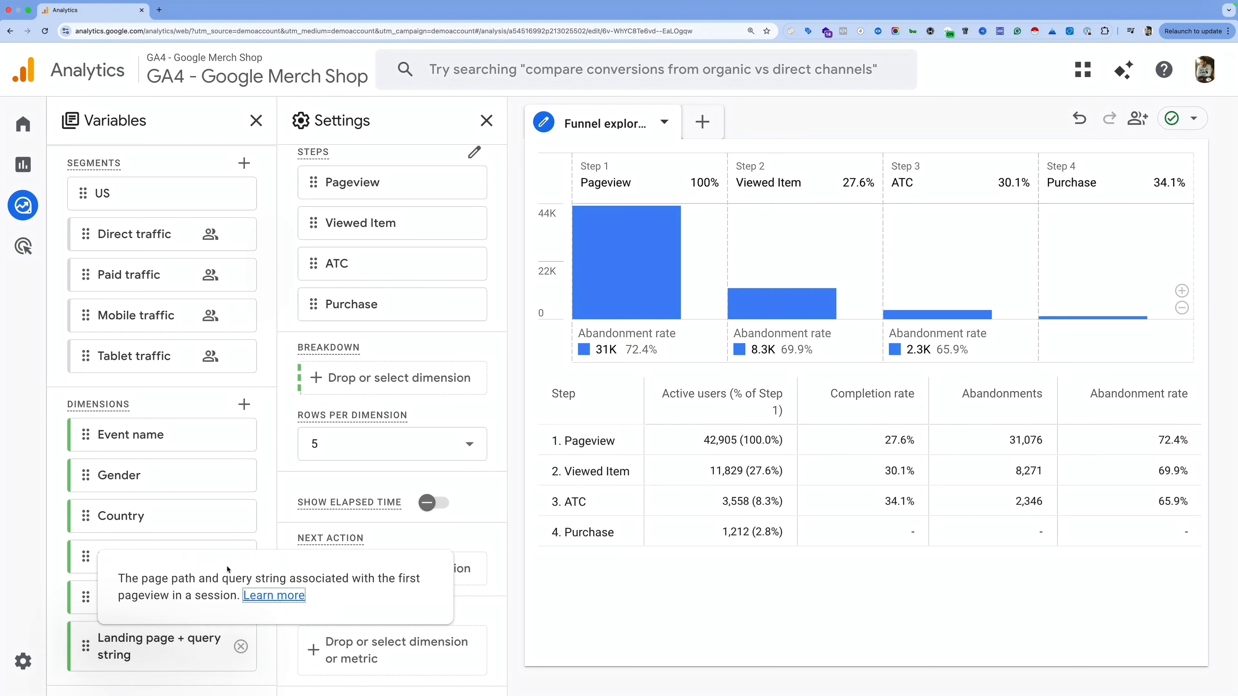
{"action": "left_click", "coordinate": [176, 644]}
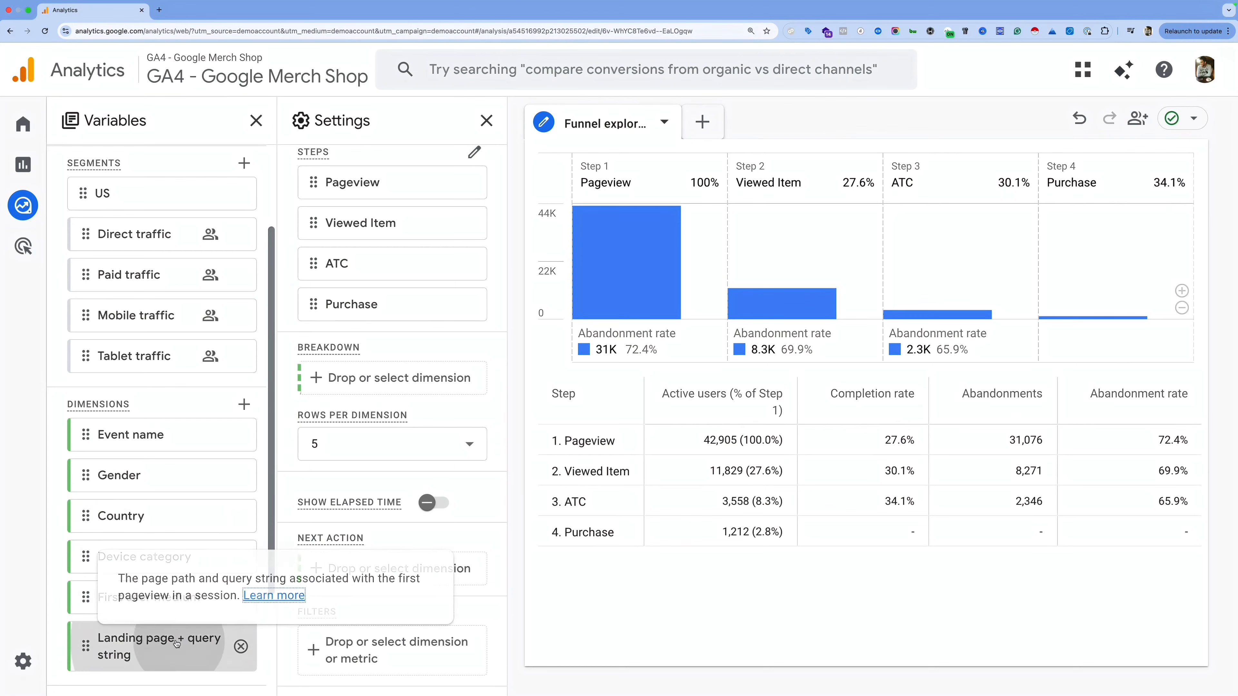
Step: Switch rows per dimension to 10, then back to 5
{"action": "scroll", "coordinate": [683, 497], "scroll_direction": "down", "scroll_amount": 1}
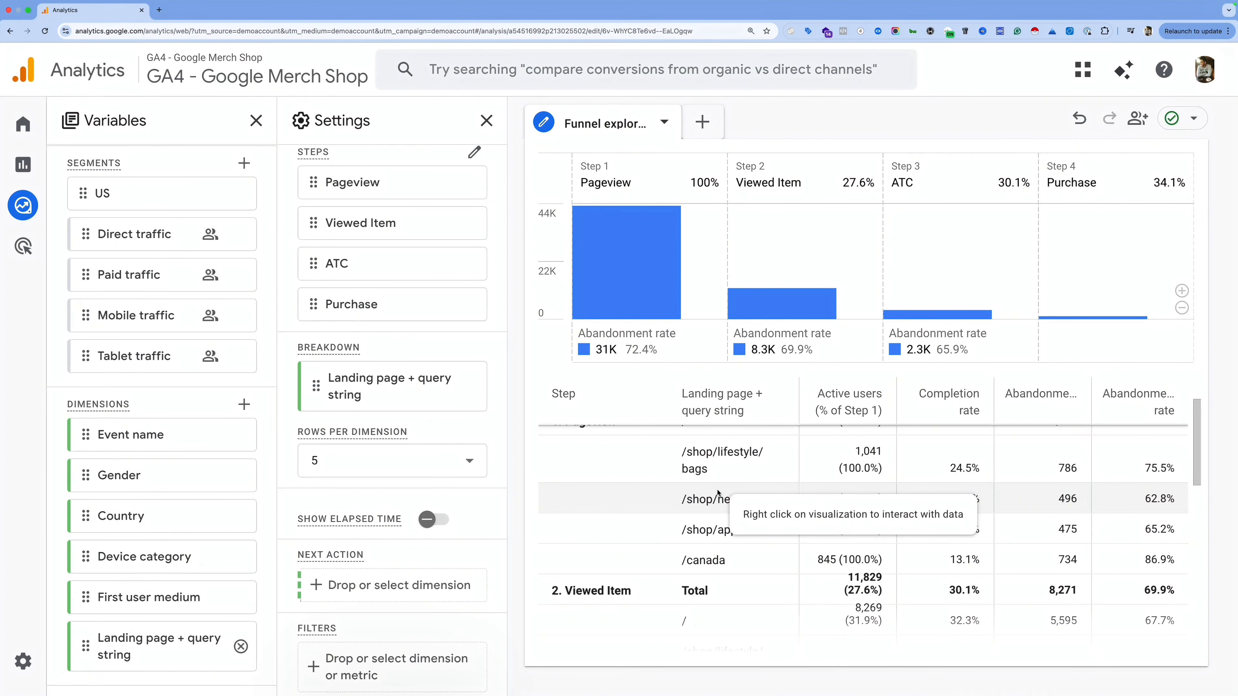
{"action": "left_click", "coordinate": [380, 461]}
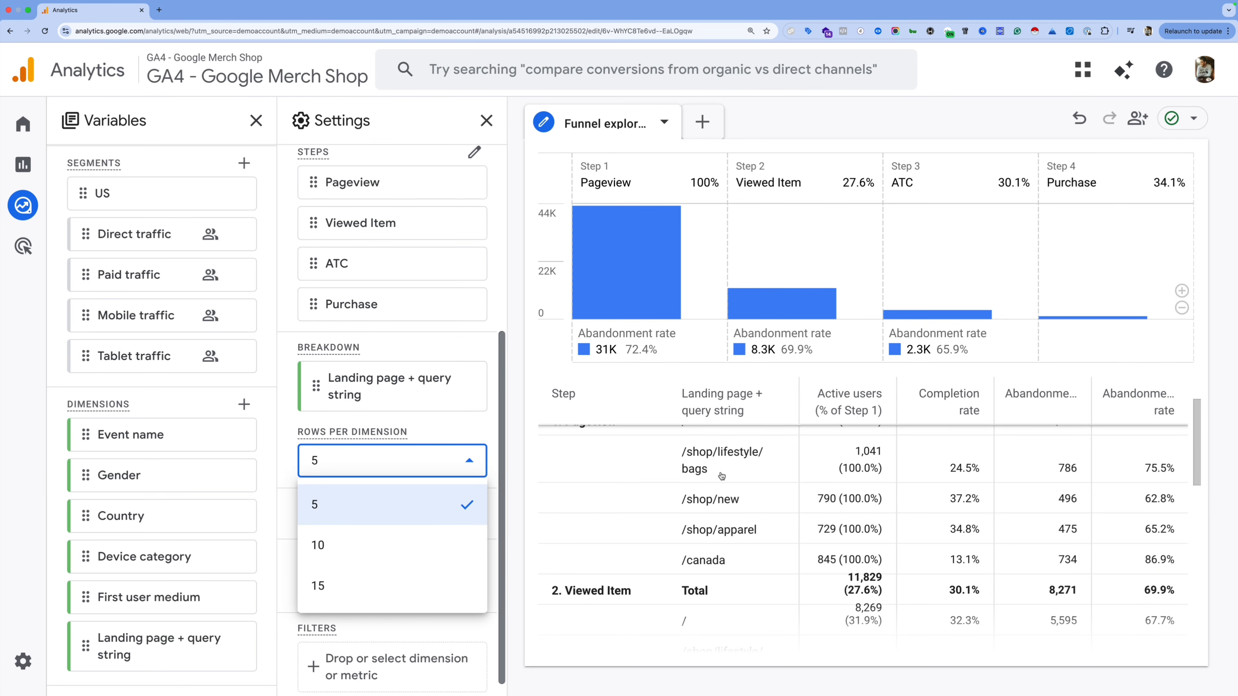
{"action": "left_click", "coordinate": [368, 545]}
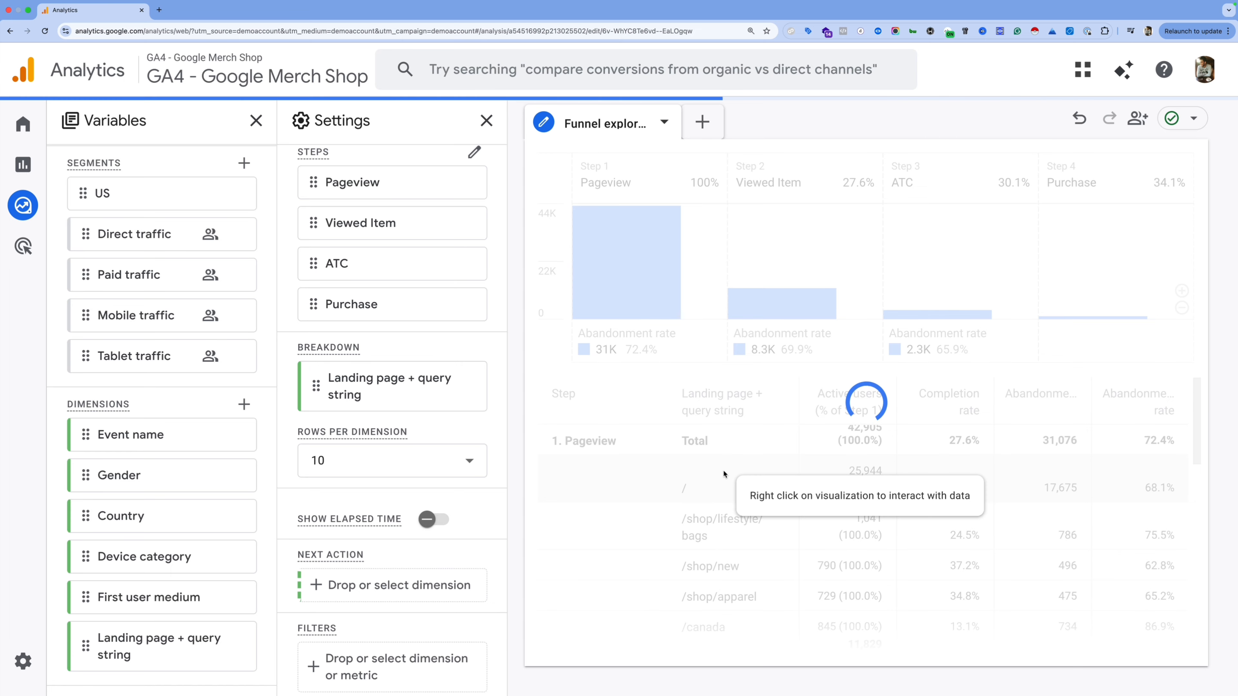
{"action": "left_click", "coordinate": [370, 472]}
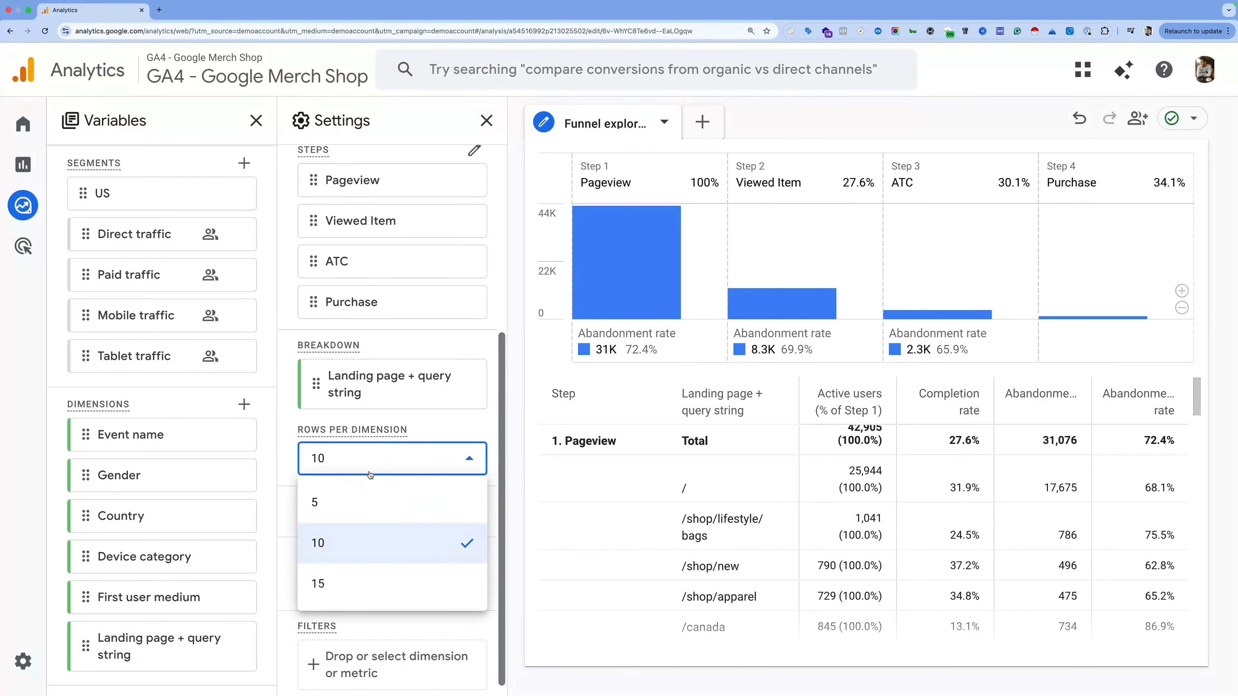
{"action": "left_click", "coordinate": [359, 506]}
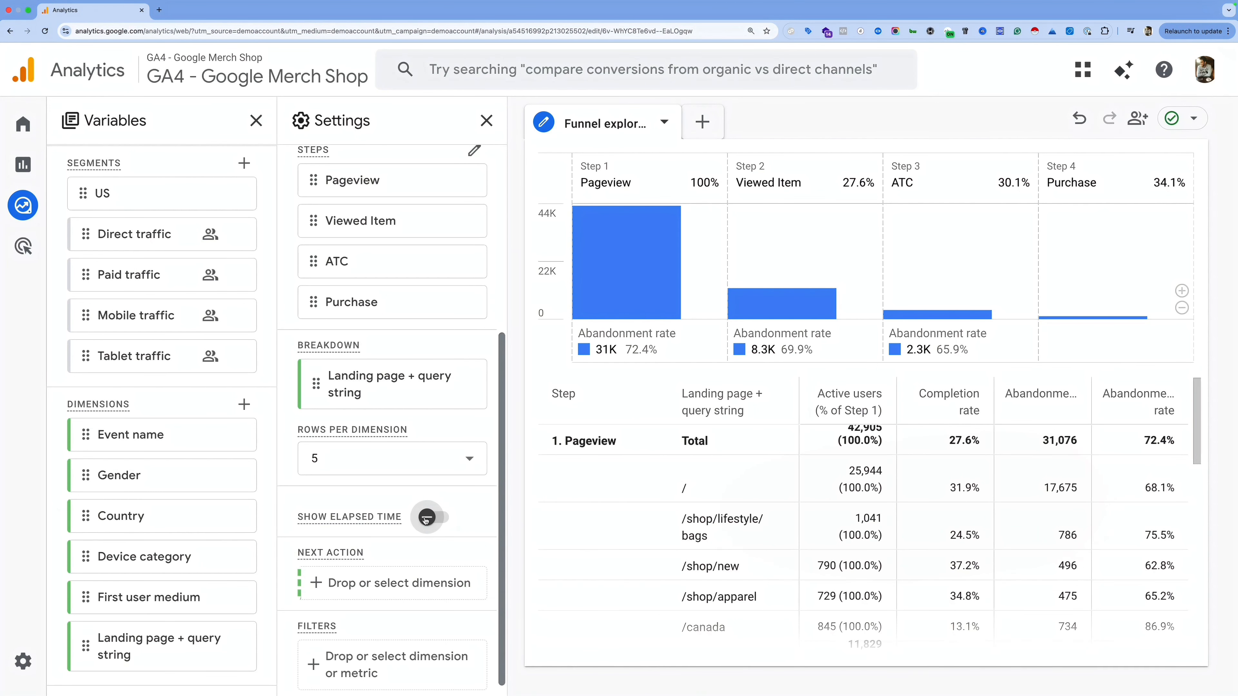
{"action": "left_click", "coordinate": [427, 518]}
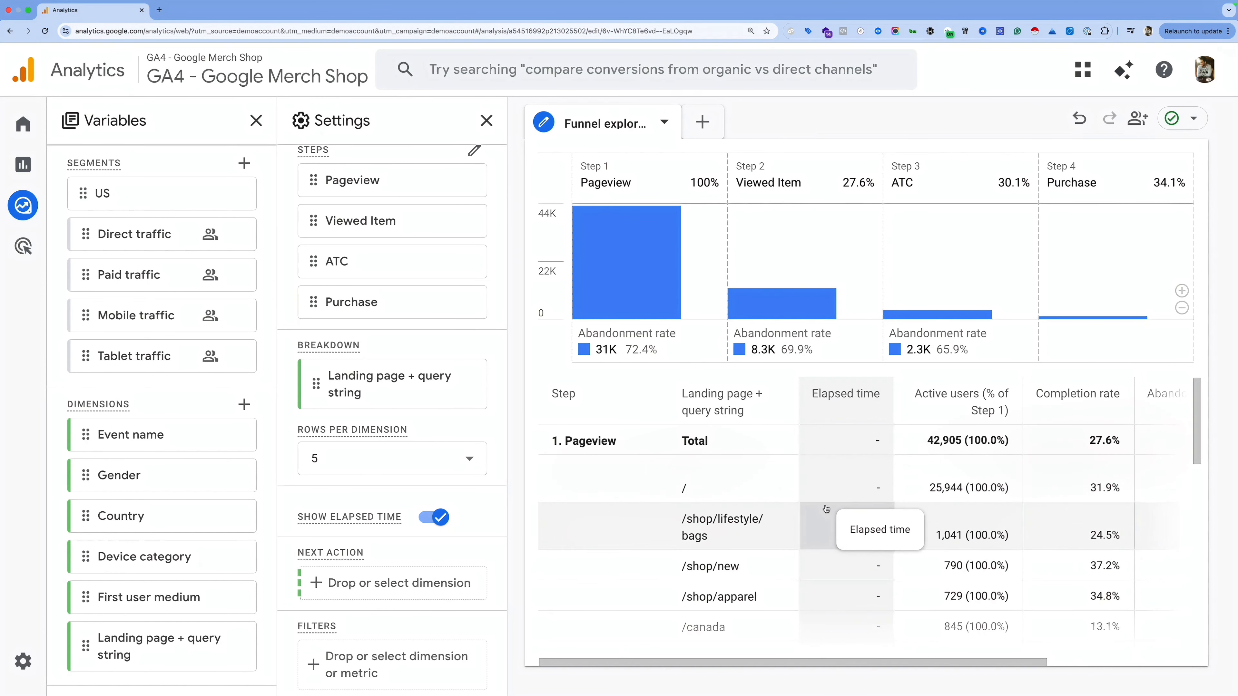
{"action": "scroll", "coordinate": [828, 515], "scroll_direction": "down", "scroll_amount": 4}
{"action": "scroll", "coordinate": [829, 515], "scroll_direction": "up", "scroll_amount": 1}
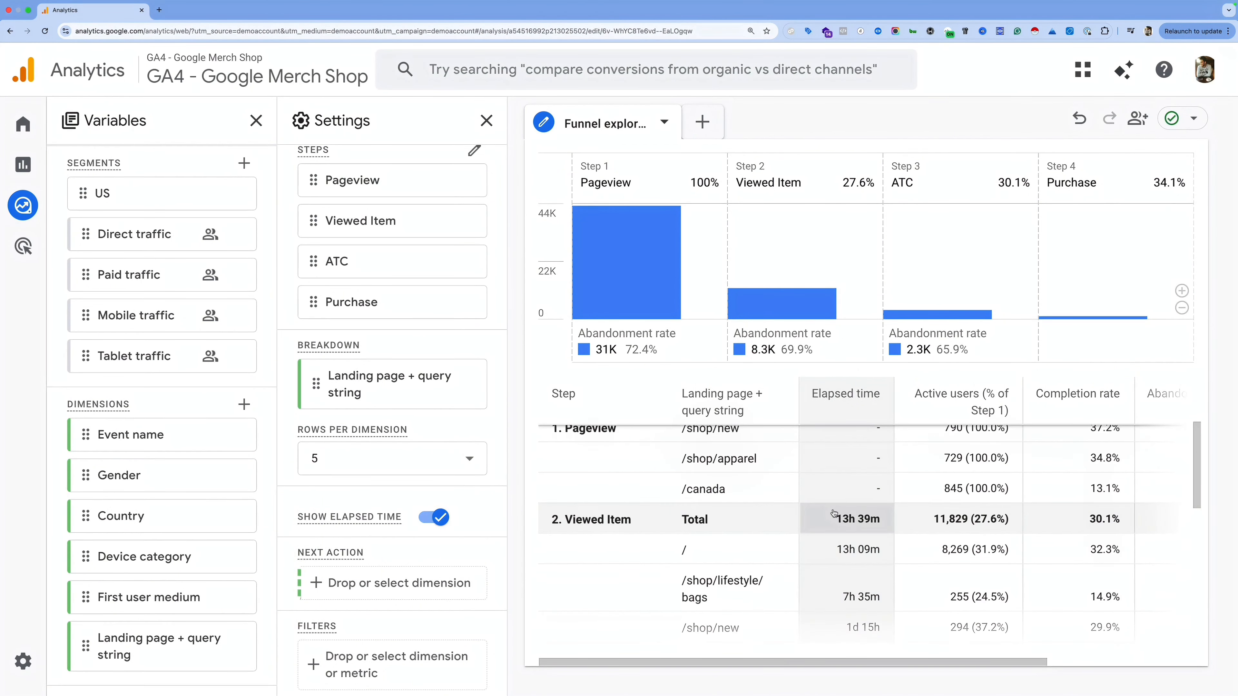
{"action": "scroll", "coordinate": [837, 517], "scroll_direction": "down", "scroll_amount": 1}
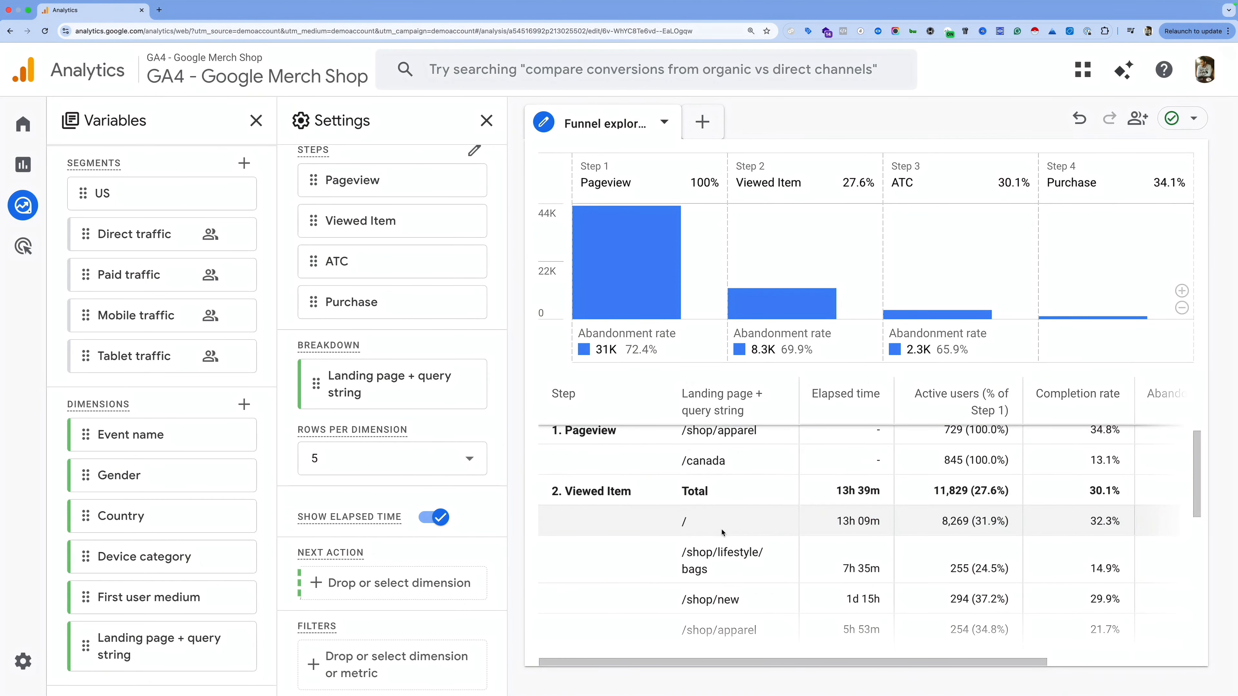
{"action": "scroll", "coordinate": [722, 533], "scroll_direction": "down", "scroll_amount": 1}
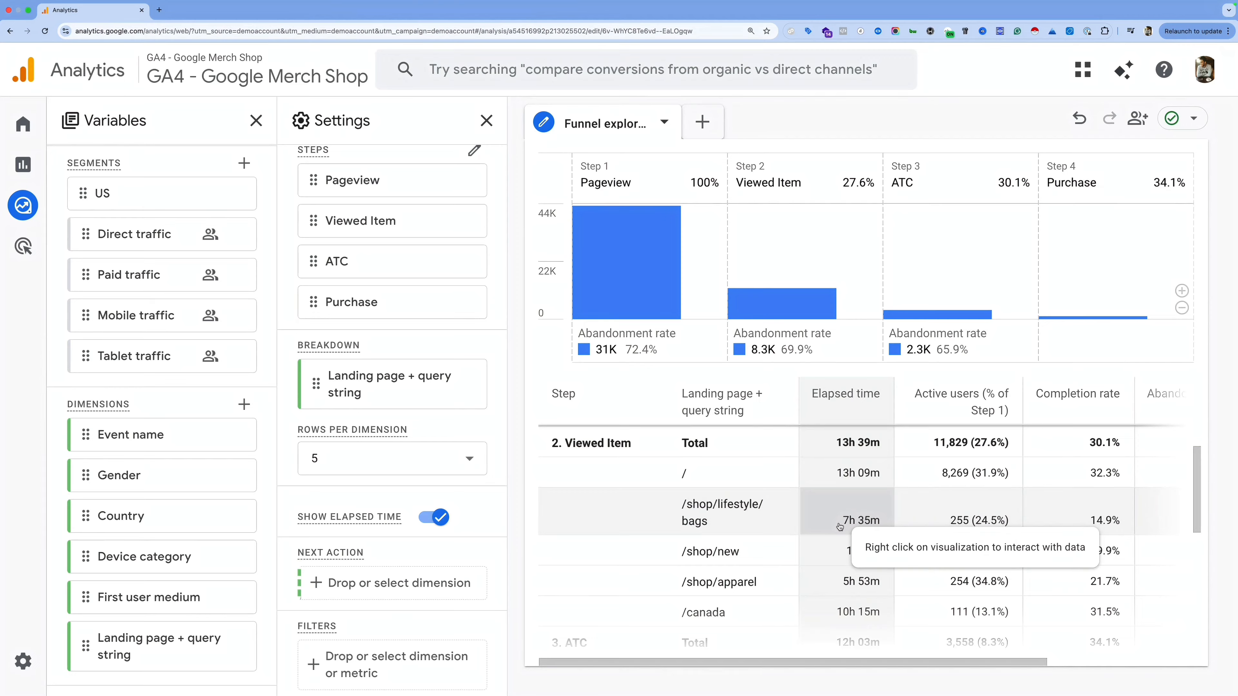
{"action": "scroll", "coordinate": [850, 549], "scroll_direction": "down", "scroll_amount": 3}
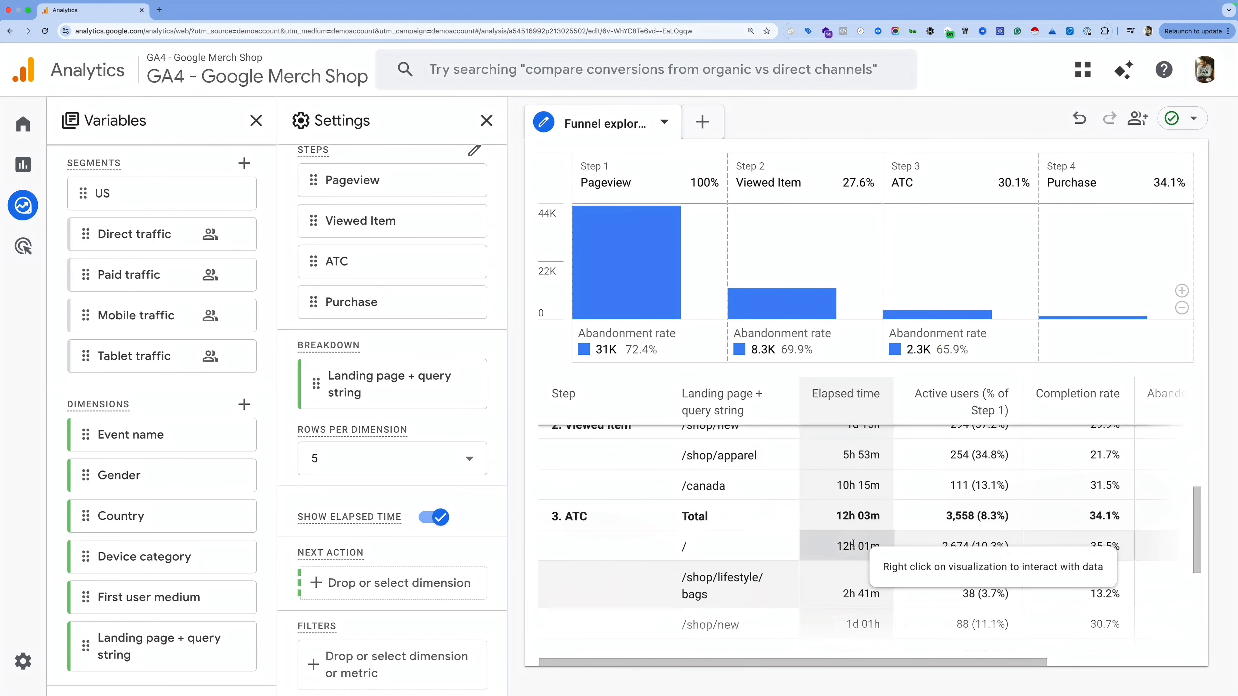
{"action": "scroll", "coordinate": [853, 545], "scroll_direction": "down", "scroll_amount": 3}
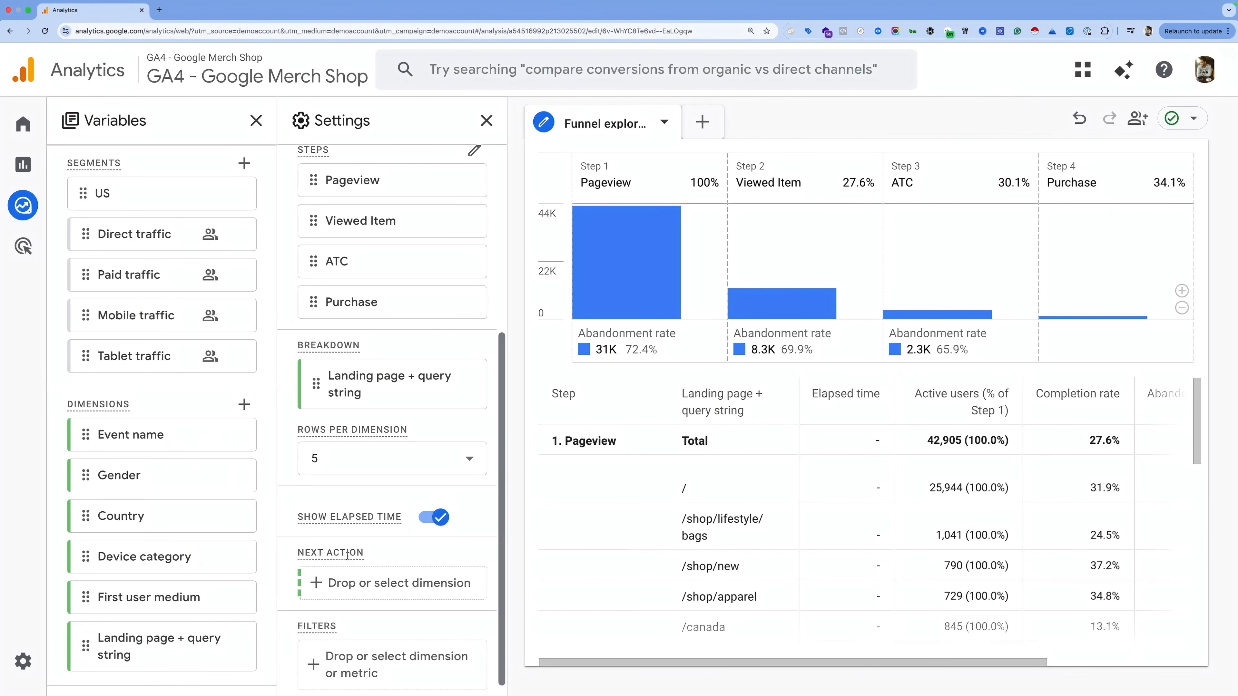
Step: Drag Event name into the Next Action slot and check top next actions like view_item_list
{"action": "mouse_move", "coordinate": [344, 552]}
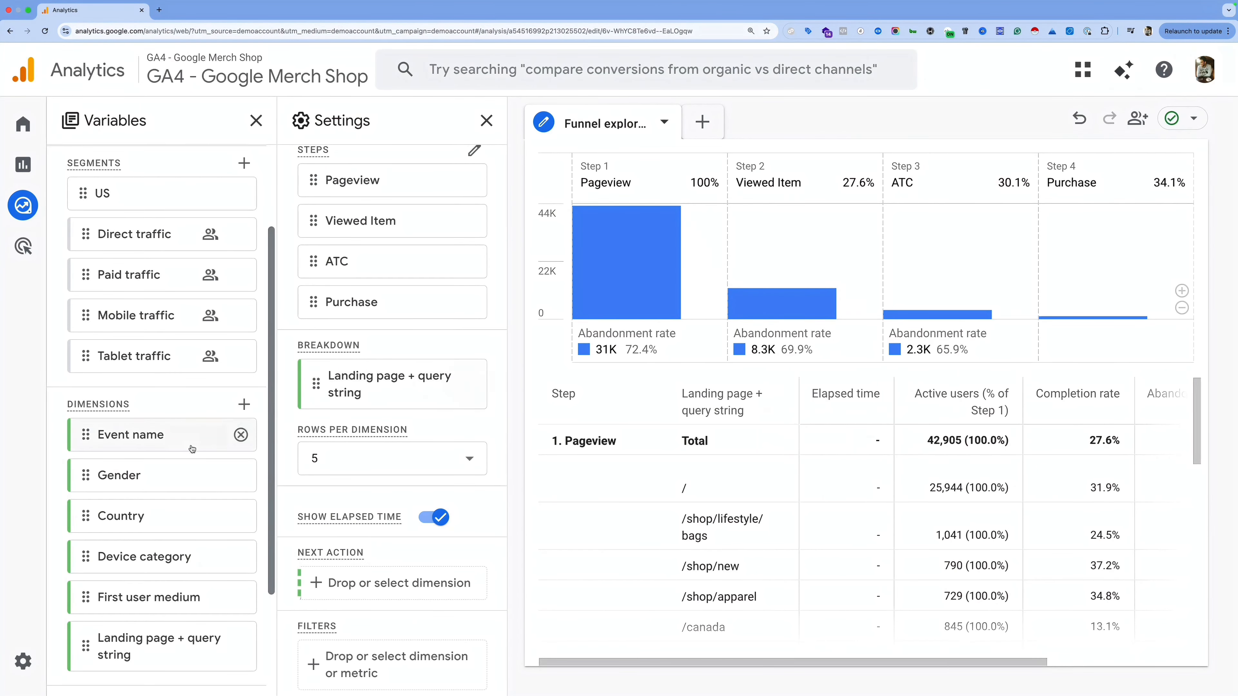
{"action": "left_click_drag", "start_coordinate": [240, 435], "coordinate": [413, 583]}
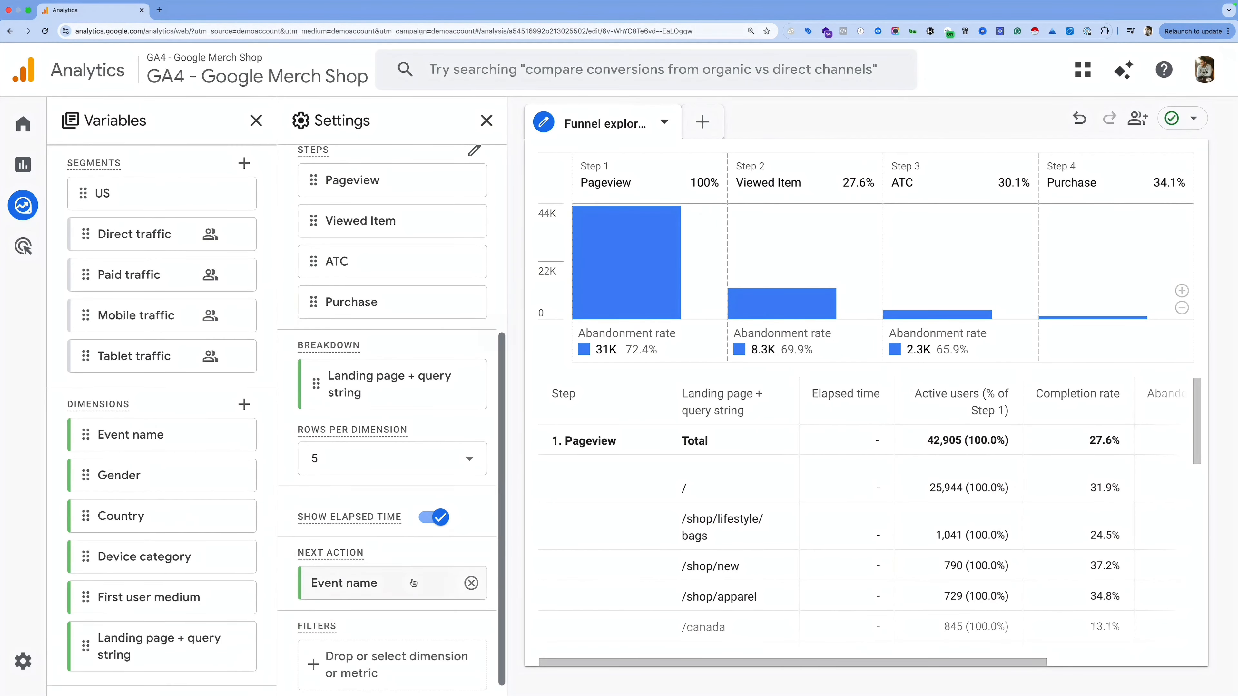
{"action": "mouse_move", "coordinate": [793, 316]}
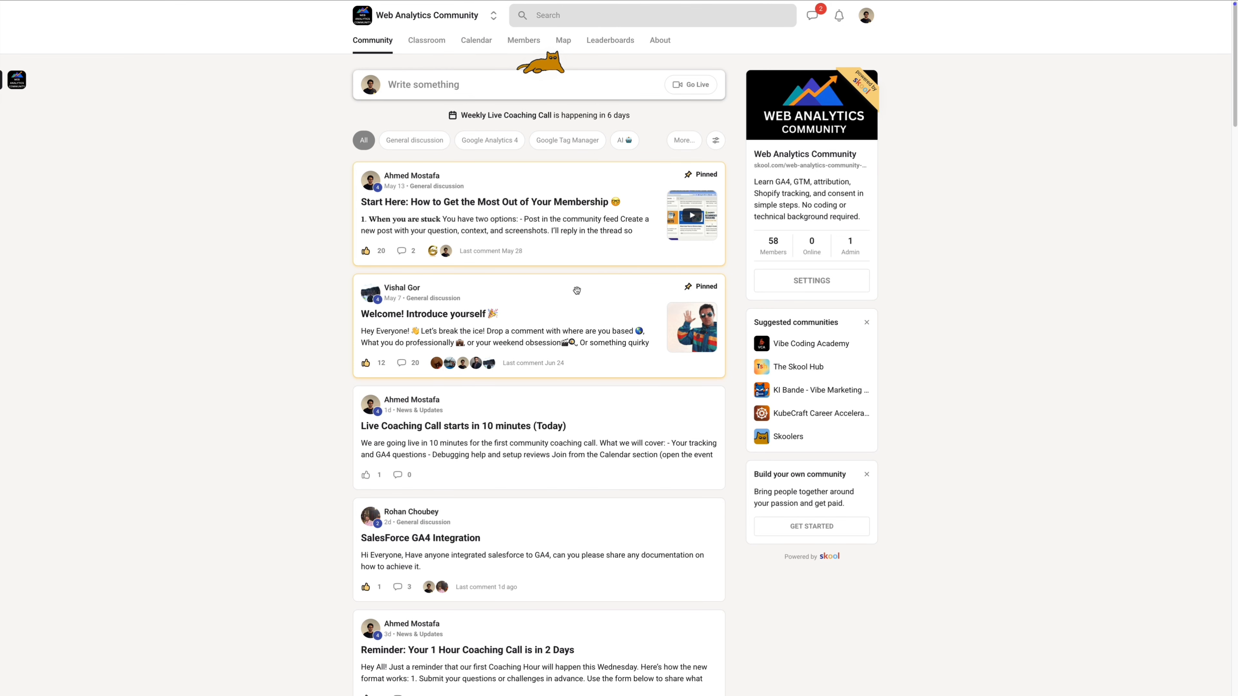
{"action": "scroll", "coordinate": [575, 287], "scroll_direction": "down", "scroll_amount": 2}
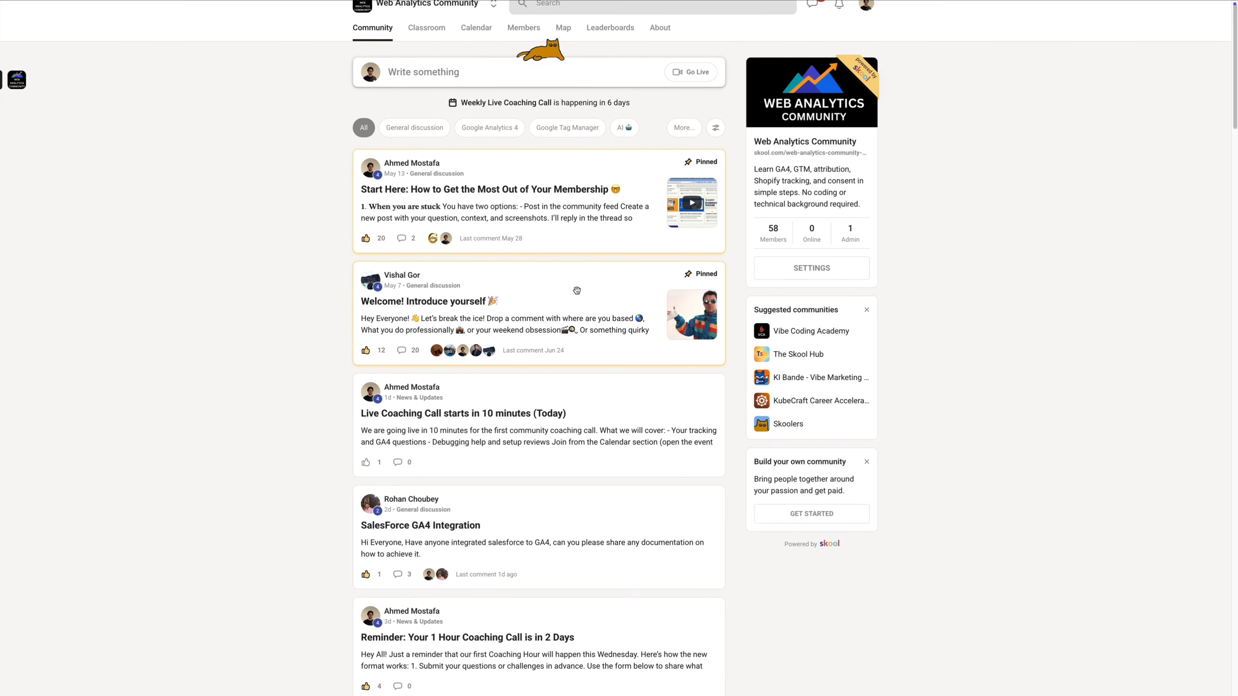
{"action": "scroll", "coordinate": [577, 293], "scroll_direction": "down", "scroll_amount": 10}
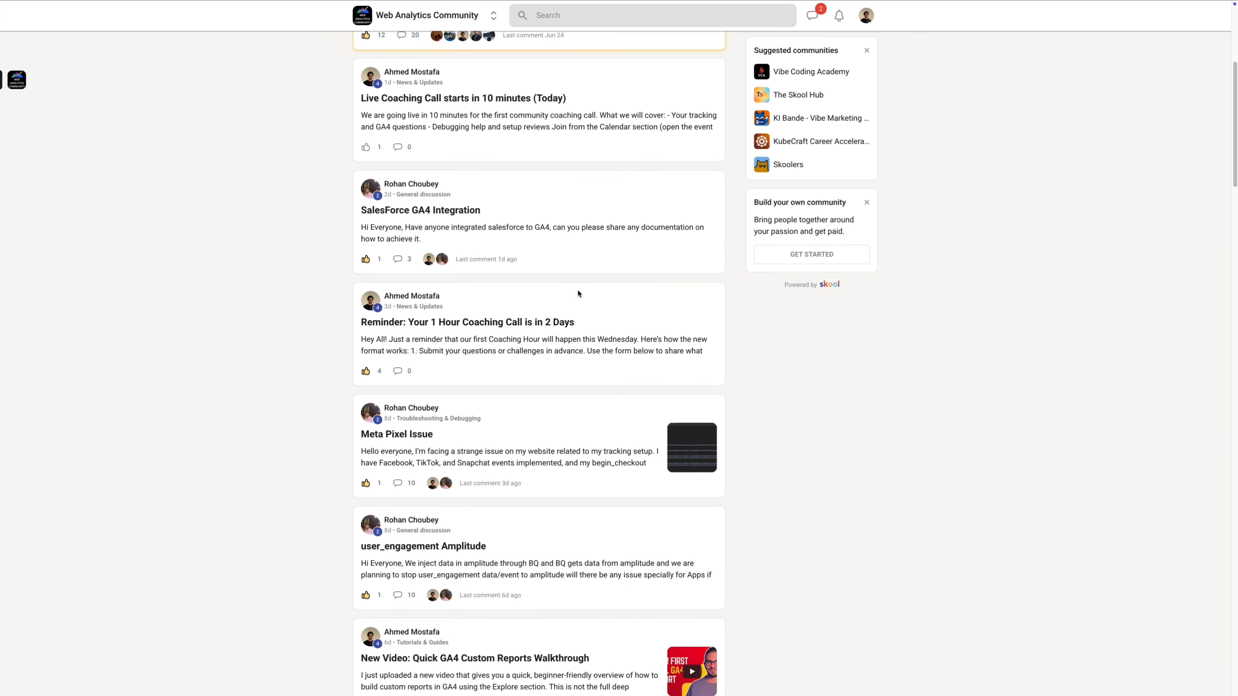
{"action": "scroll", "coordinate": [579, 293], "scroll_direction": "down", "scroll_amount": 11}
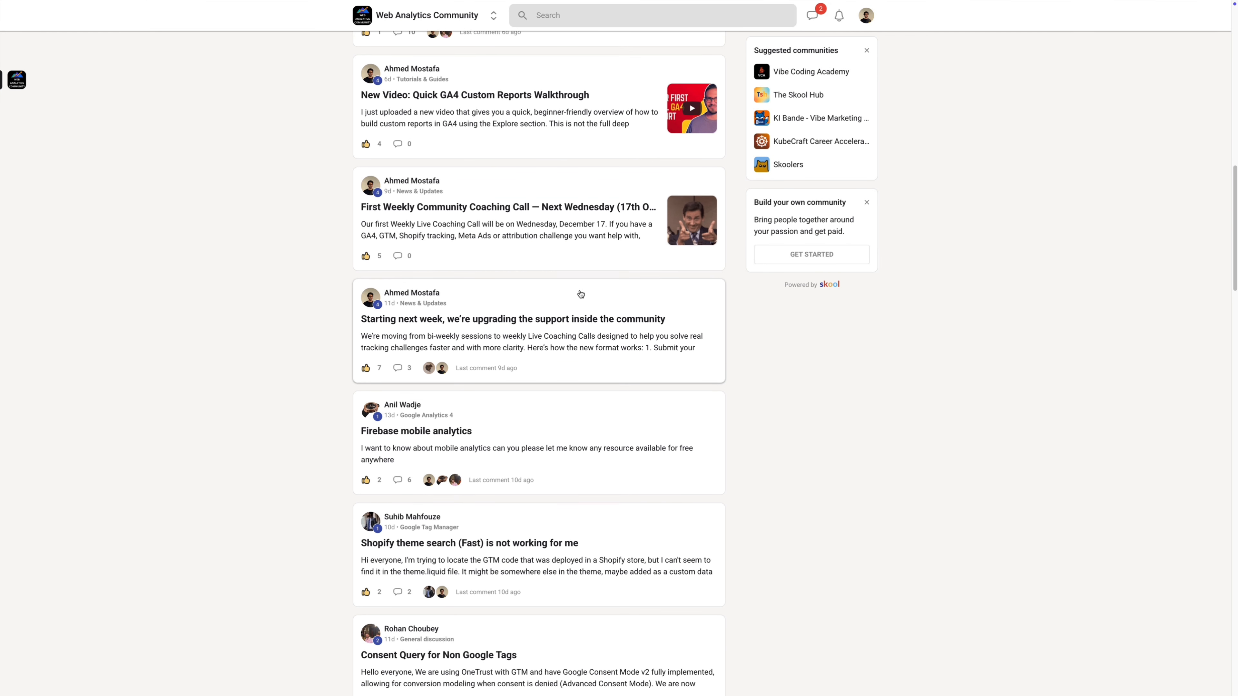
{"action": "scroll", "coordinate": [580, 288], "scroll_direction": "down", "scroll_amount": 7}
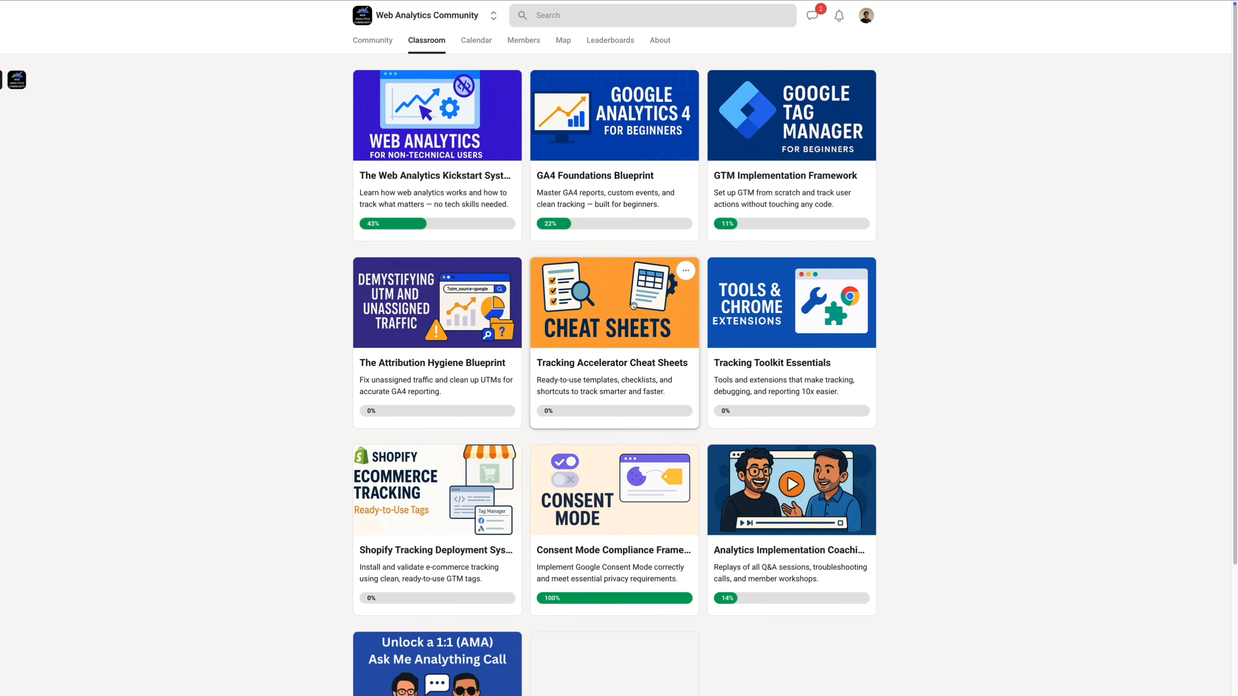
{"action": "left_click", "coordinate": [477, 43]}
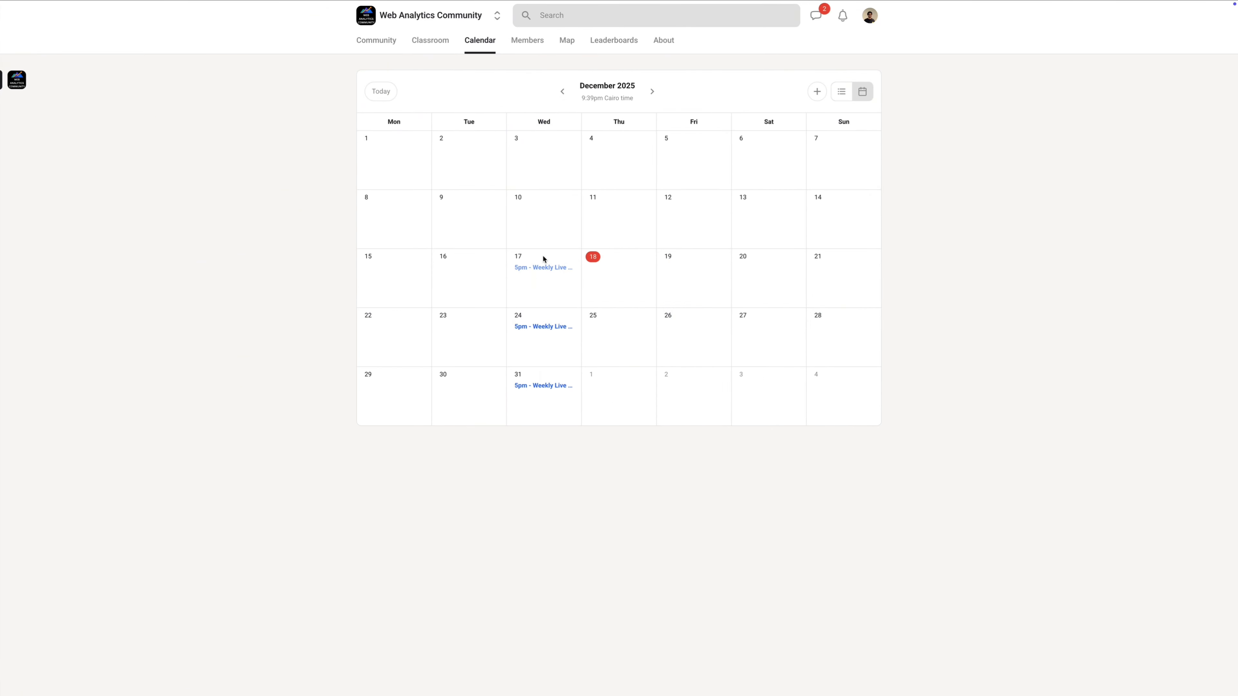
{"action": "left_click", "coordinate": [540, 327]}
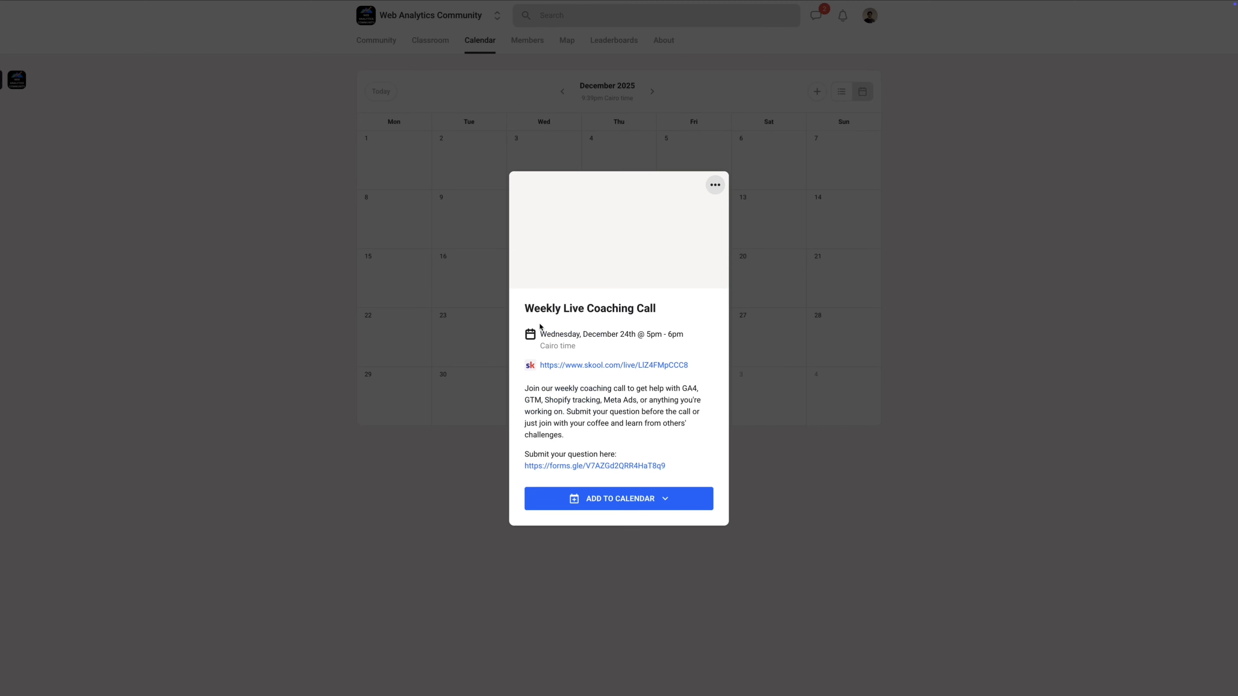
{"action": "left_click", "coordinate": [430, 211]}
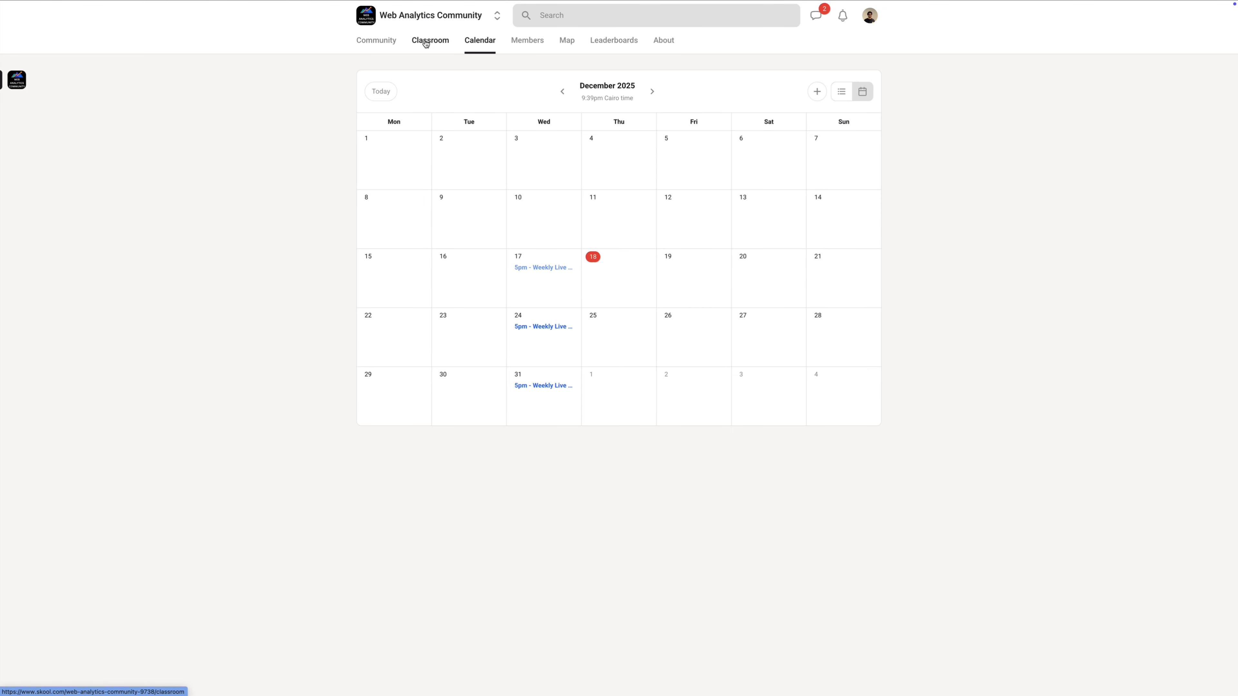
{"action": "left_click", "coordinate": [395, 45]}
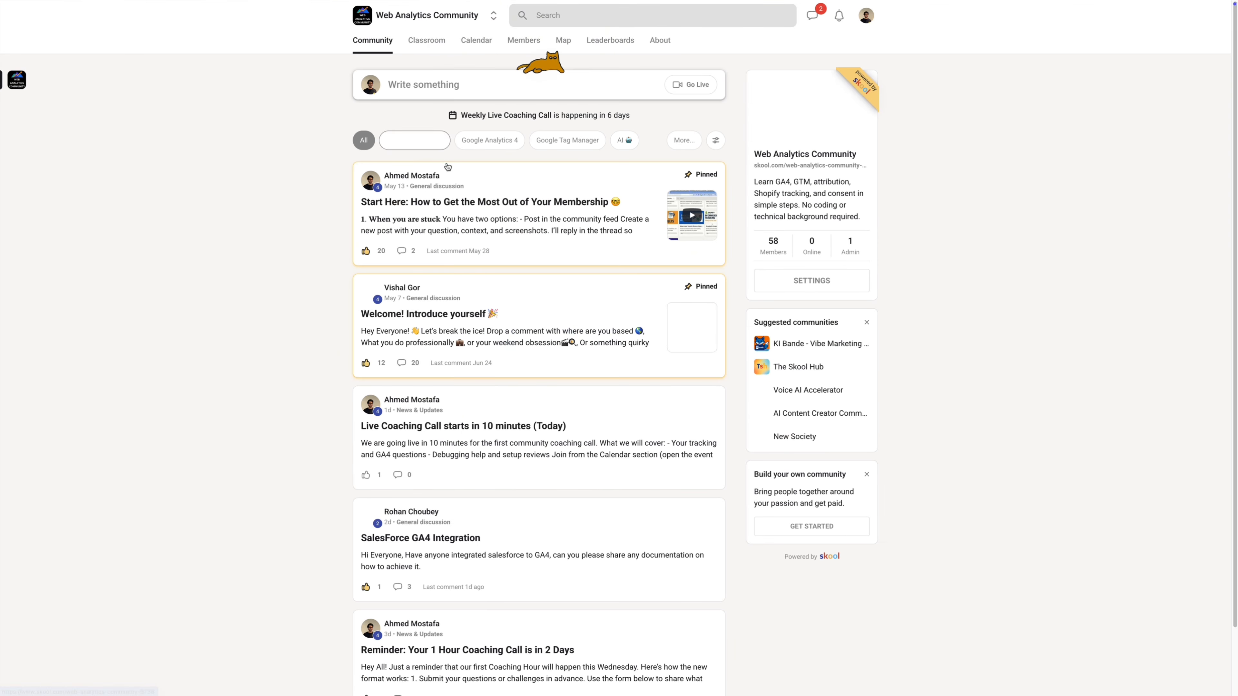
{"action": "scroll", "coordinate": [498, 300], "scroll_direction": "down", "scroll_amount": 4}
{"action": "scroll", "coordinate": [498, 300], "scroll_direction": "down", "scroll_amount": 7}
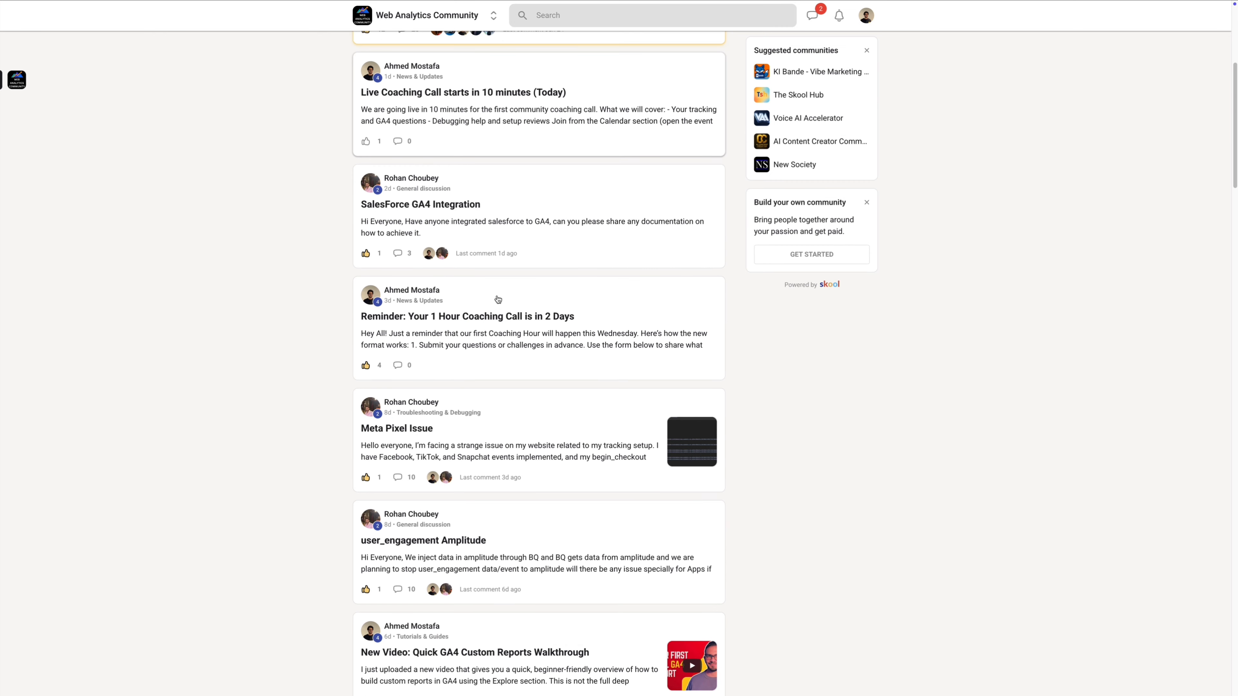
Step: Read the full Meta Pixel Issue post, including its three more replies
{"action": "left_click", "coordinate": [480, 311]}
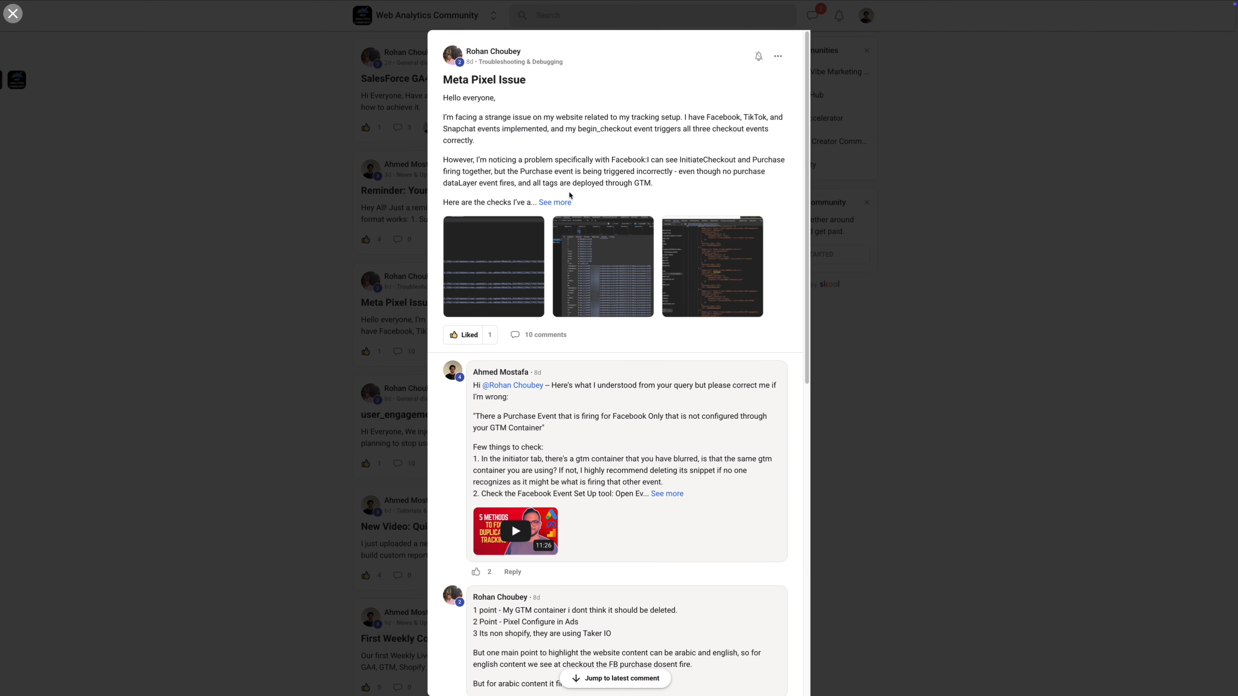
{"action": "left_click", "coordinate": [557, 202]}
{"action": "scroll", "coordinate": [536, 273], "scroll_direction": "down", "scroll_amount": 8}
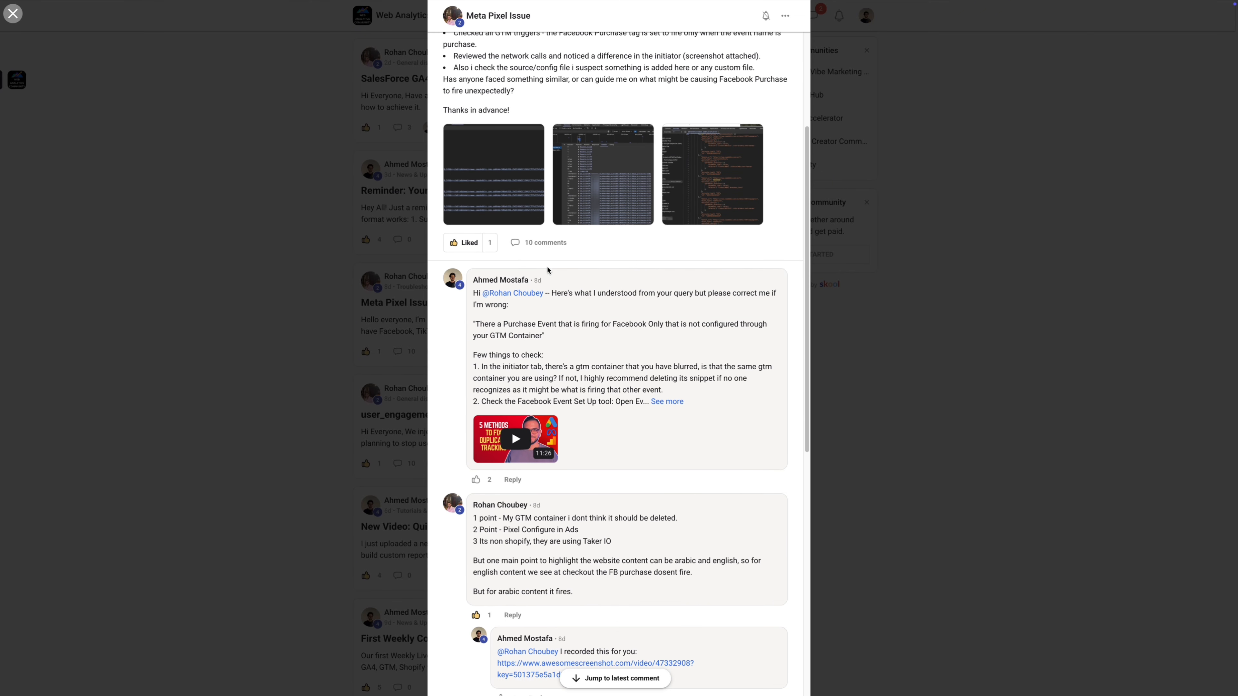
{"action": "scroll", "coordinate": [546, 306], "scroll_direction": "down", "scroll_amount": 6}
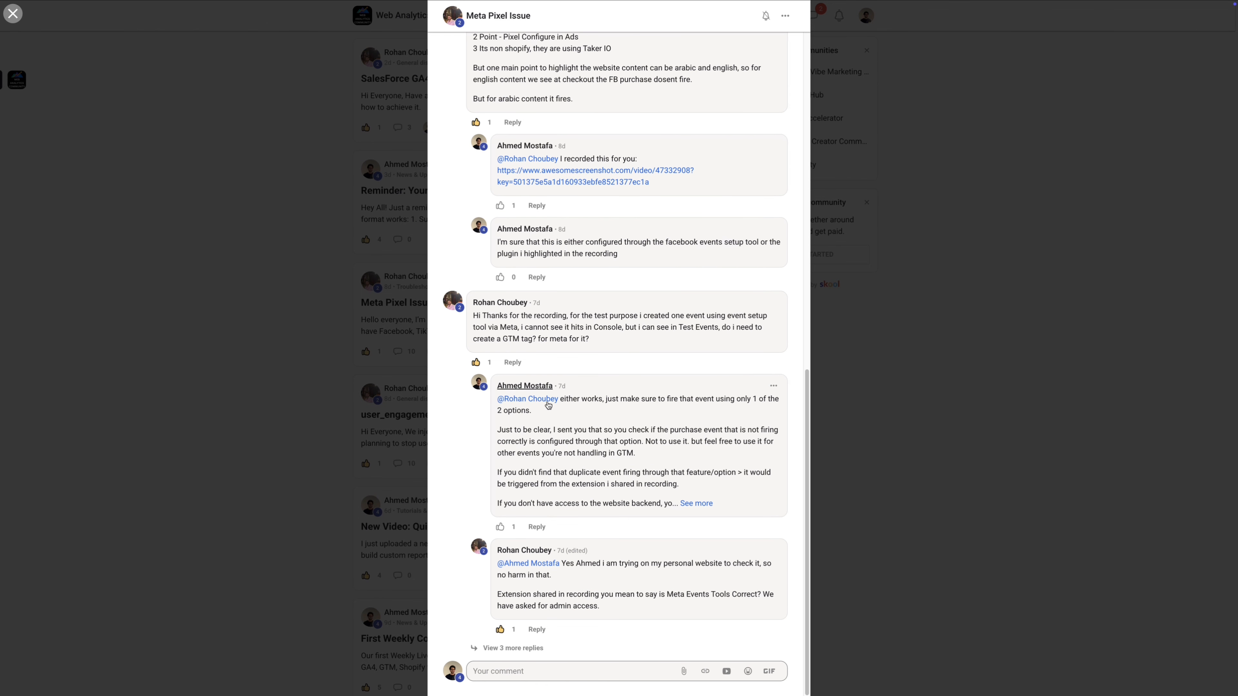
{"action": "left_click", "coordinate": [514, 648]}
{"action": "scroll", "coordinate": [561, 482], "scroll_direction": "down", "scroll_amount": 7}
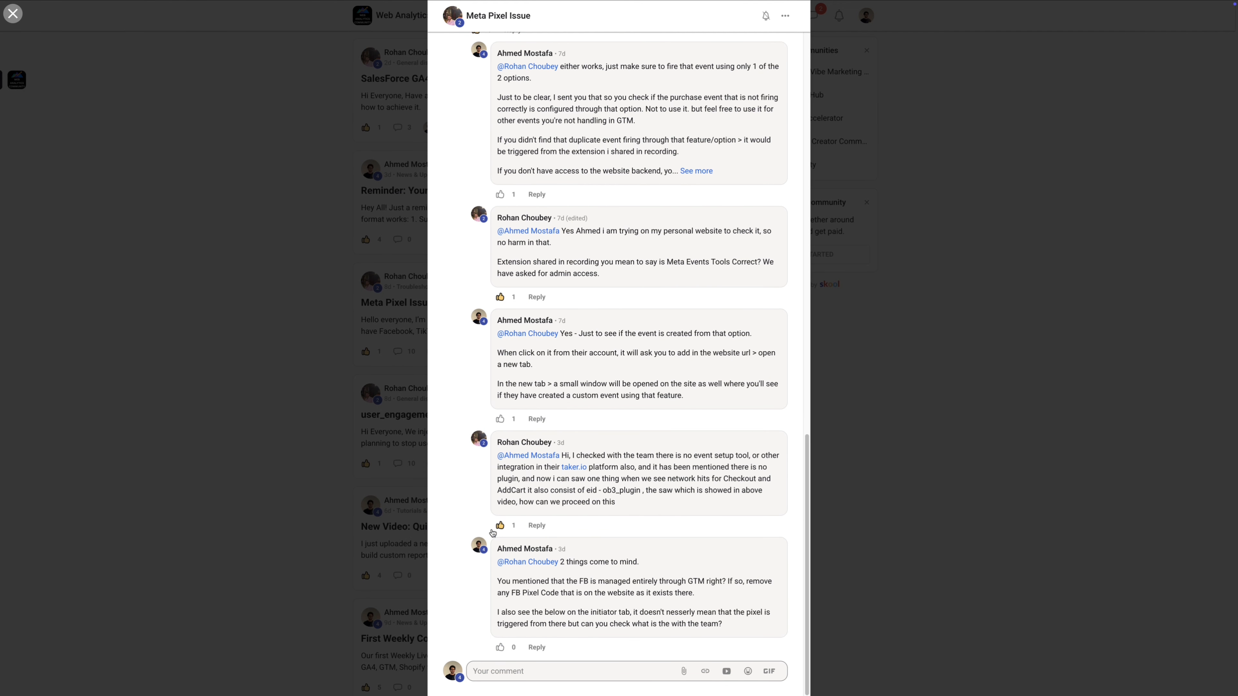
{"action": "left_click", "coordinate": [373, 511]}
Step: Read the full Multi-site Google Tag Manager recs post and reply
{"action": "scroll", "coordinate": [395, 492], "scroll_direction": "down", "scroll_amount": 5}
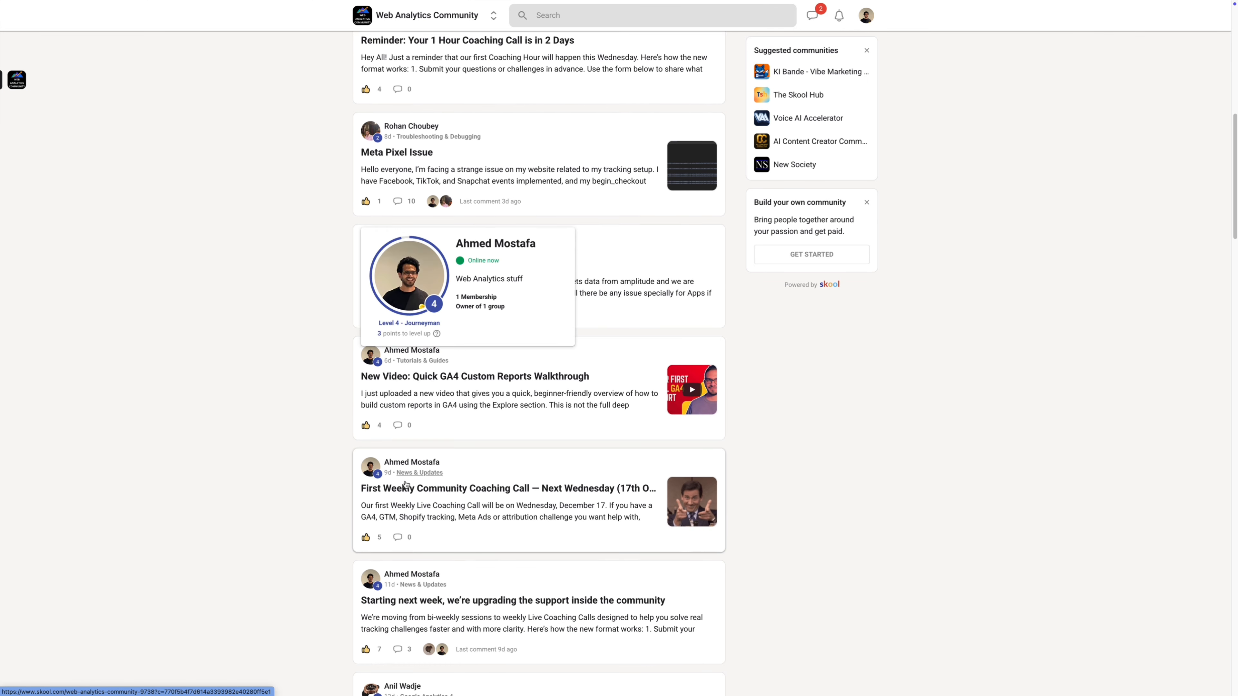
{"action": "scroll", "coordinate": [463, 390], "scroll_direction": "down", "scroll_amount": 5}
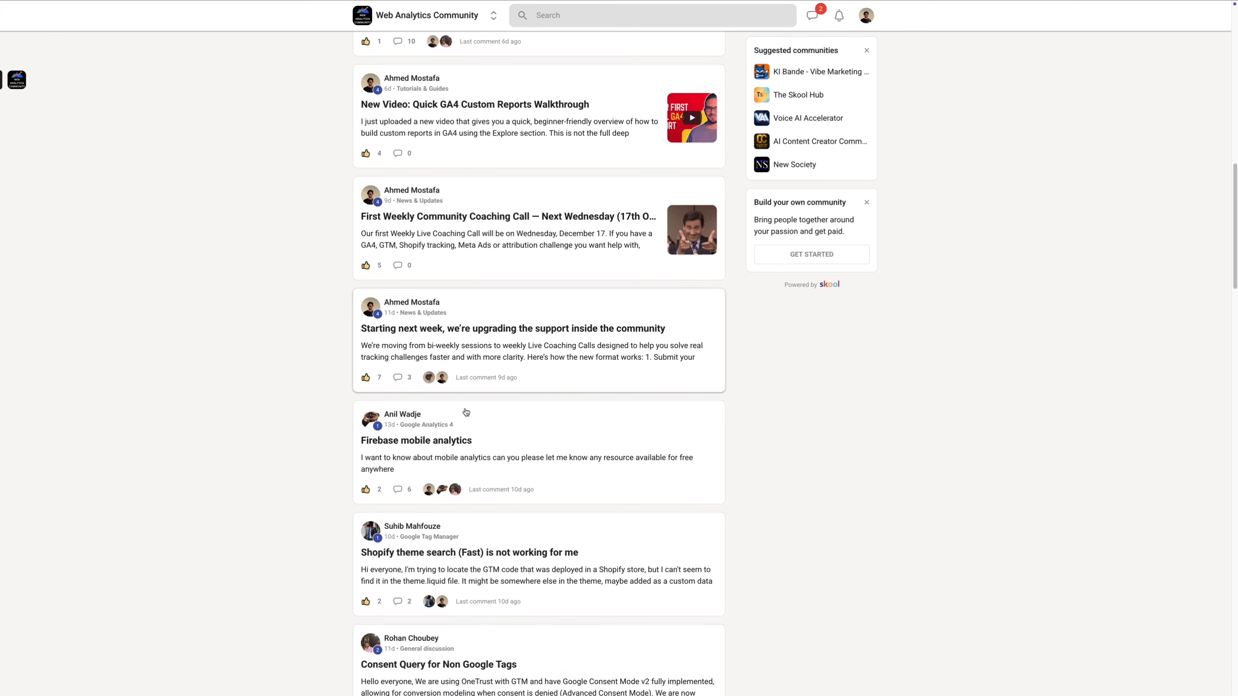
{"action": "scroll", "coordinate": [472, 400], "scroll_direction": "down", "scroll_amount": 5}
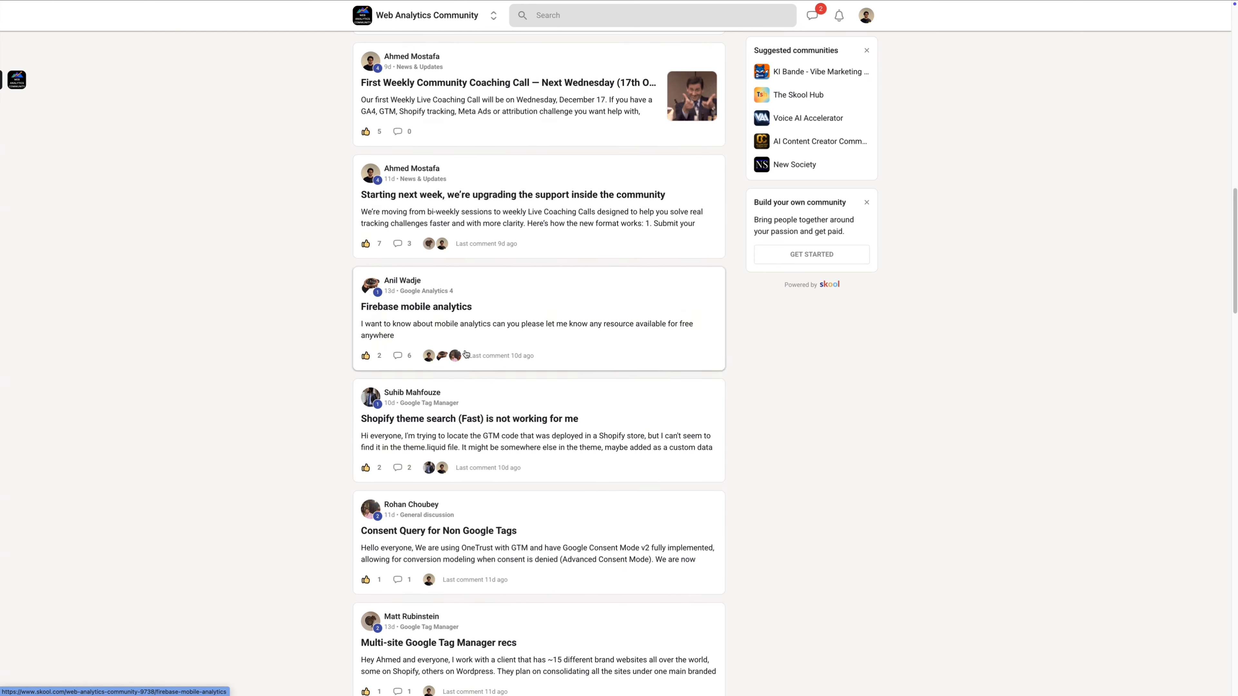
{"action": "left_click", "coordinate": [472, 492]}
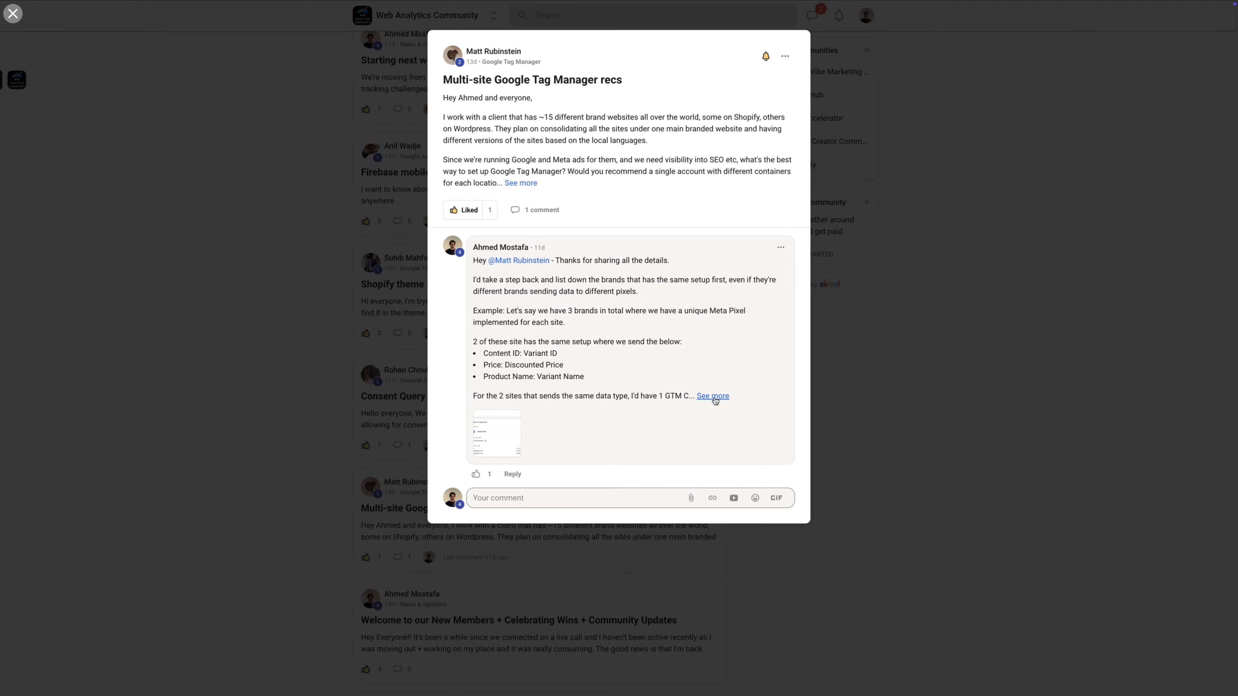
{"action": "left_click", "coordinate": [713, 396]}
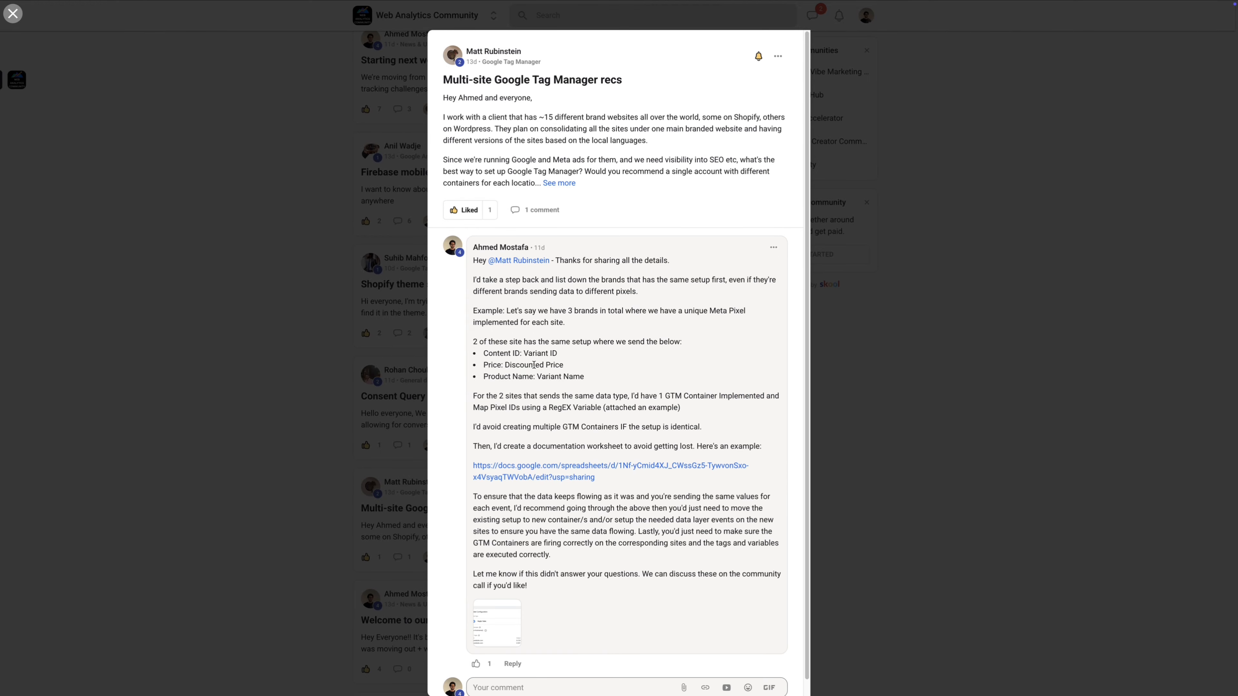
{"action": "left_click", "coordinate": [947, 225]}
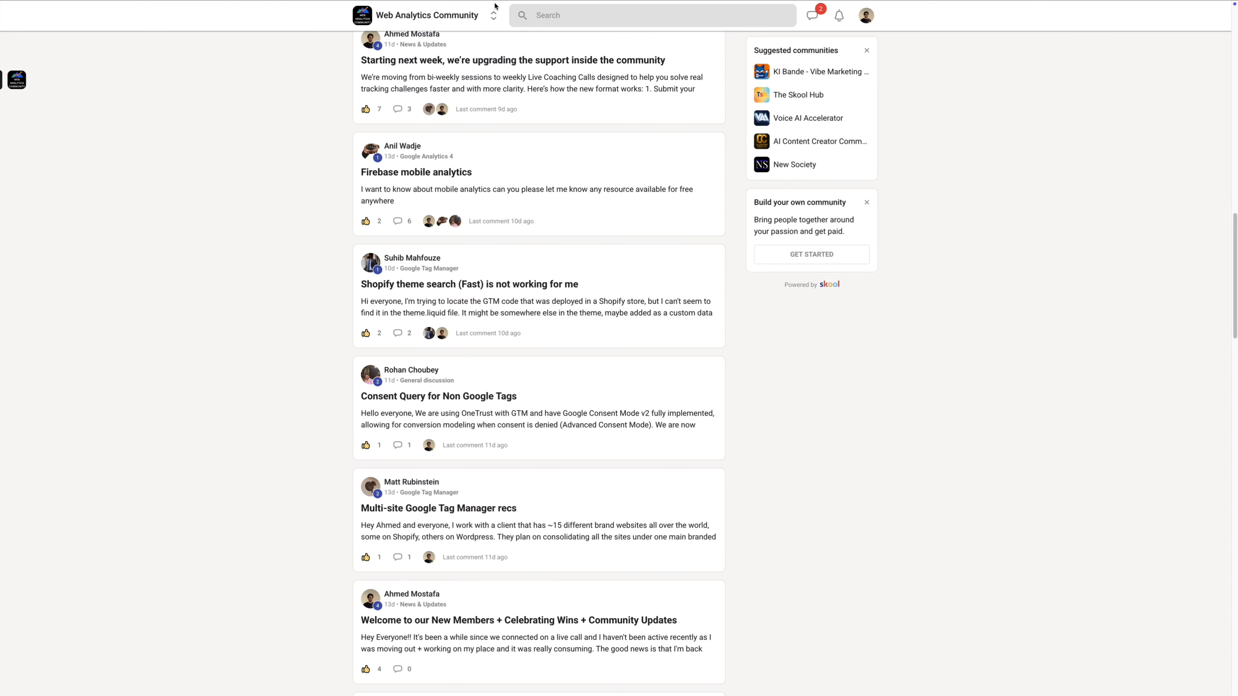
Step: Go to the community's Classroom course list
{"action": "scroll", "coordinate": [470, 73], "scroll_direction": "up", "scroll_amount": 8}
{"action": "scroll", "coordinate": [470, 73], "scroll_direction": "up", "scroll_amount": 10}
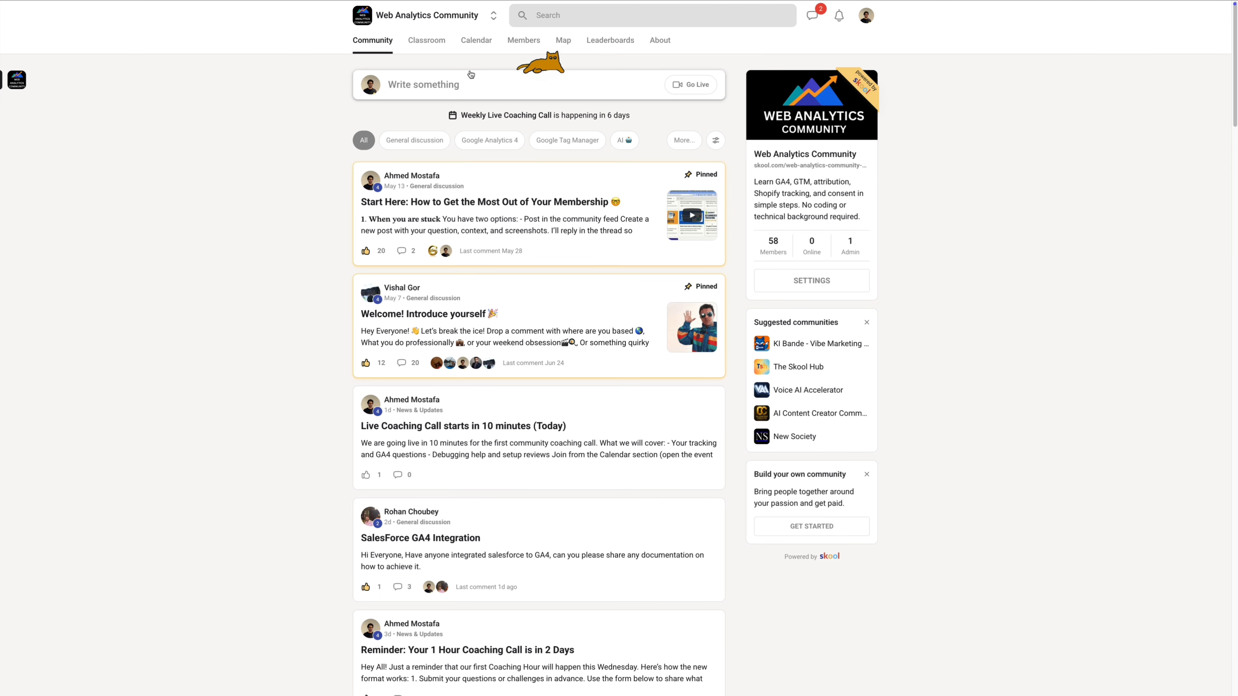
{"action": "left_click", "coordinate": [431, 43]}
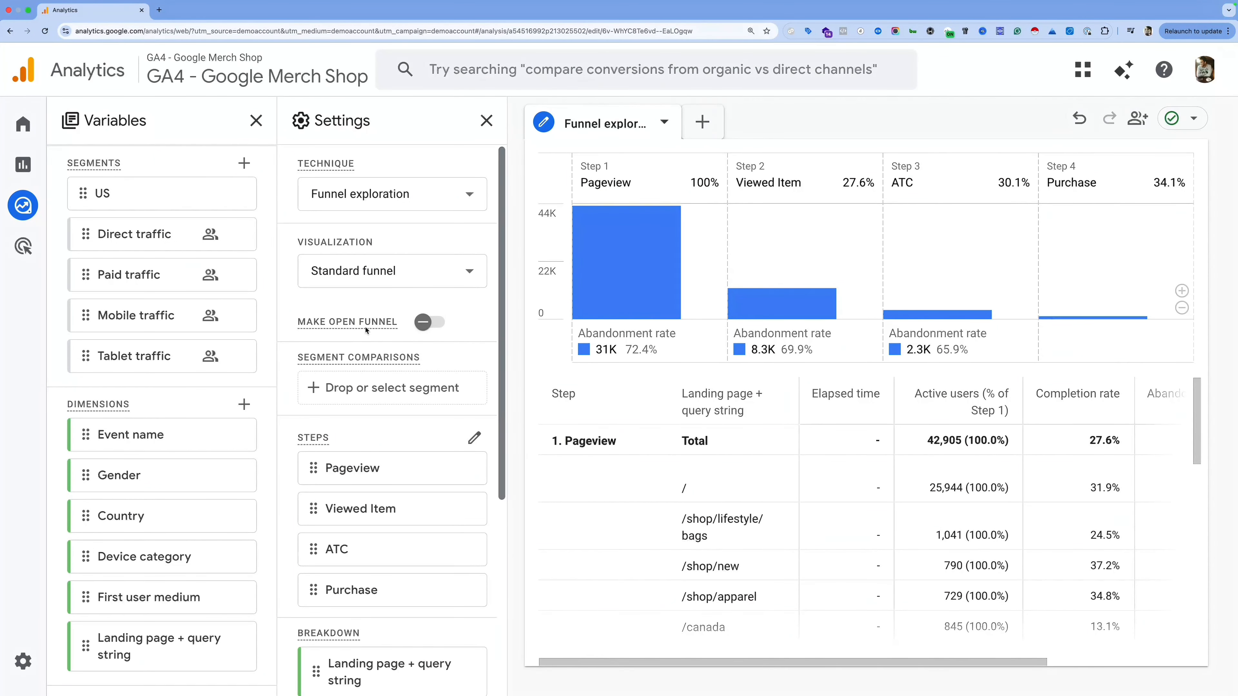
Step: Turn on Make Open Funnel in Settings so users can enter at any step
{"action": "left_click", "coordinate": [424, 322]}
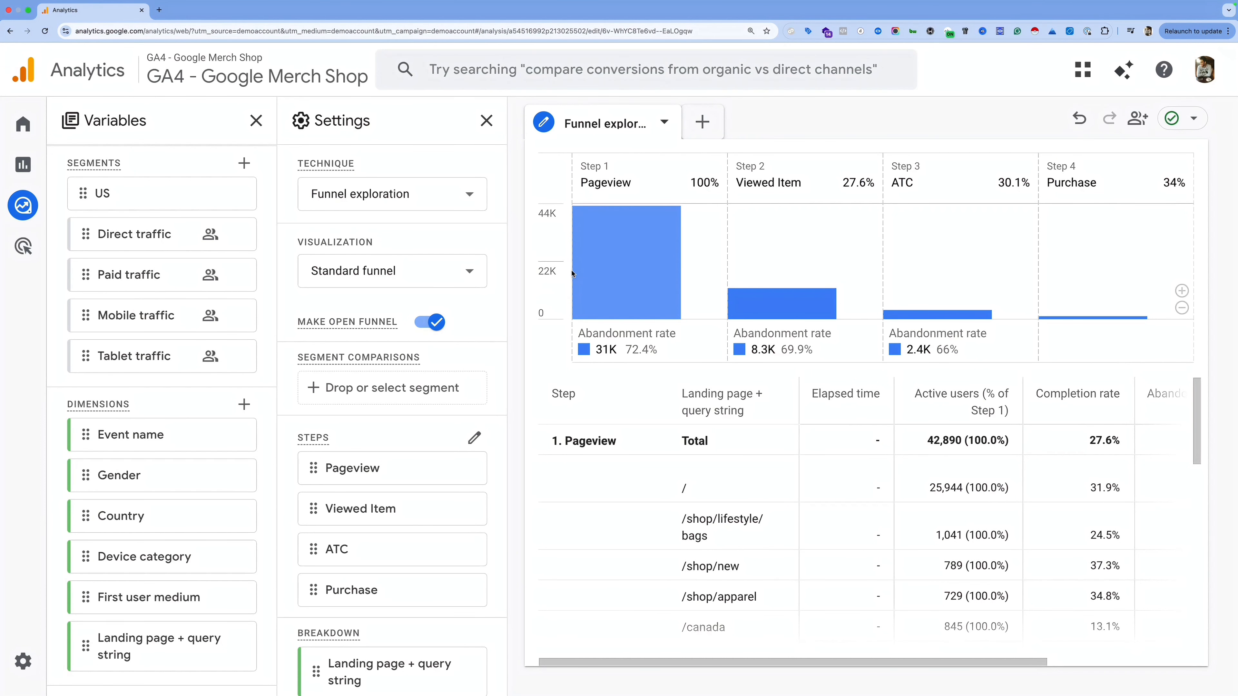
{"action": "mouse_move", "coordinate": [574, 268]}
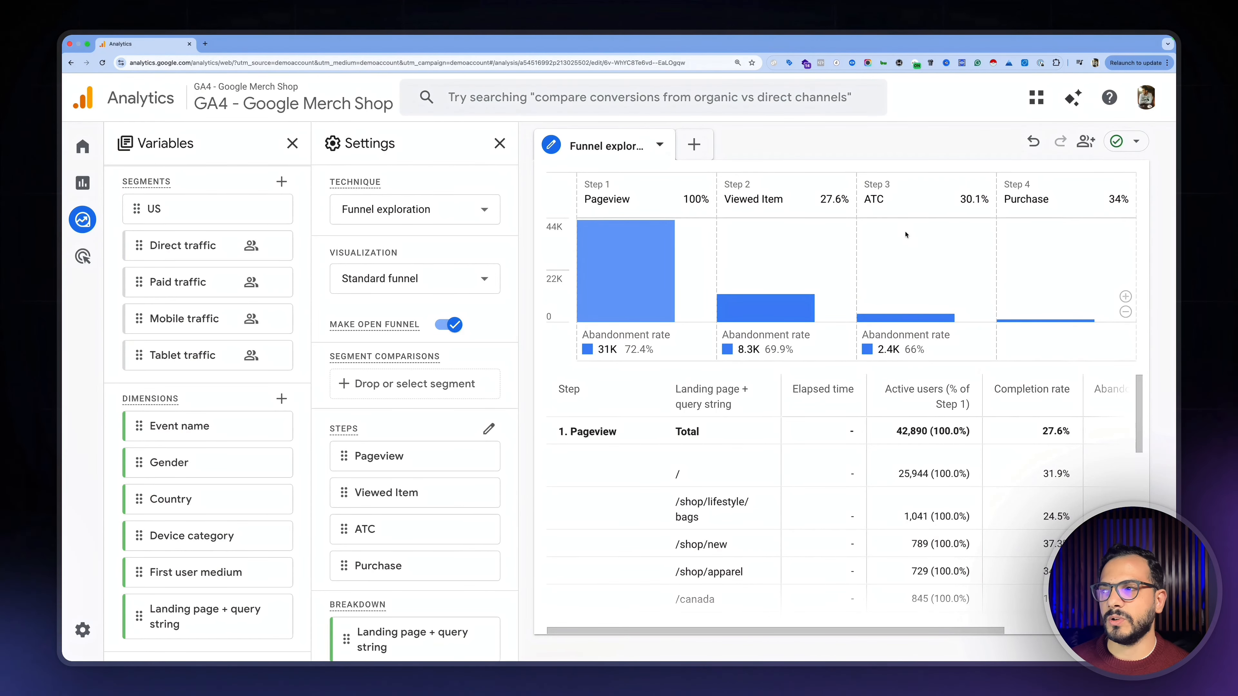
{"action": "mouse_move", "coordinate": [656, 268]}
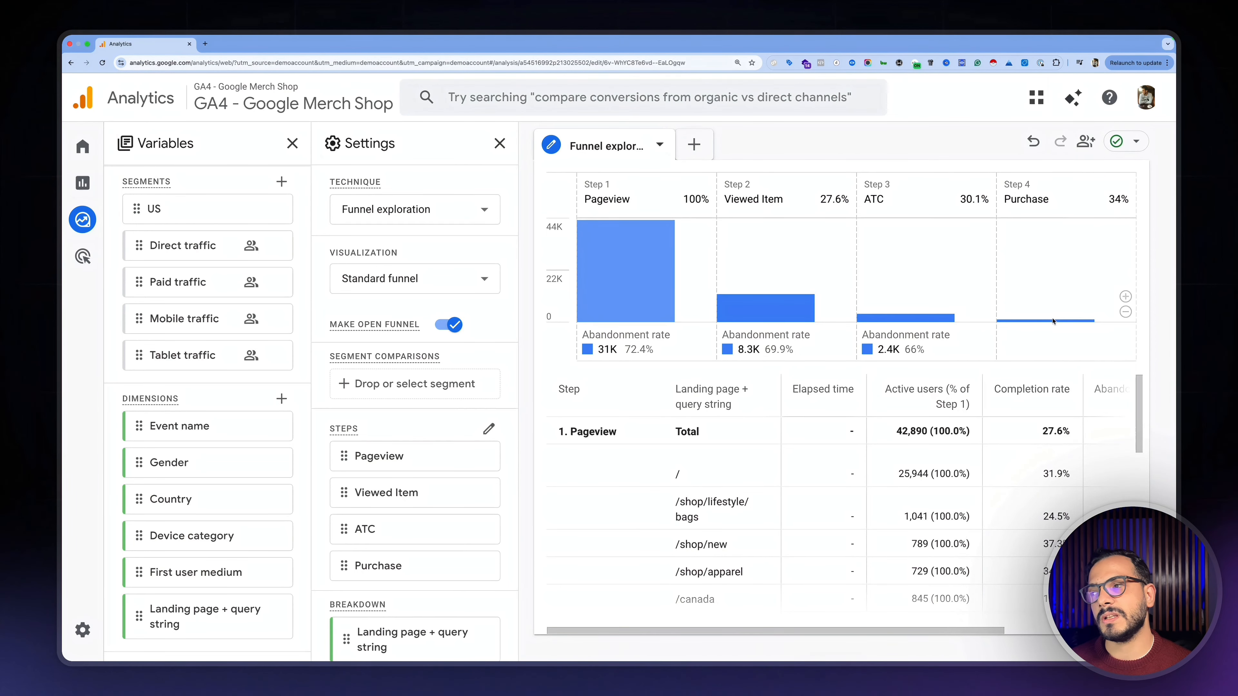
{"action": "mouse_move", "coordinate": [658, 299]}
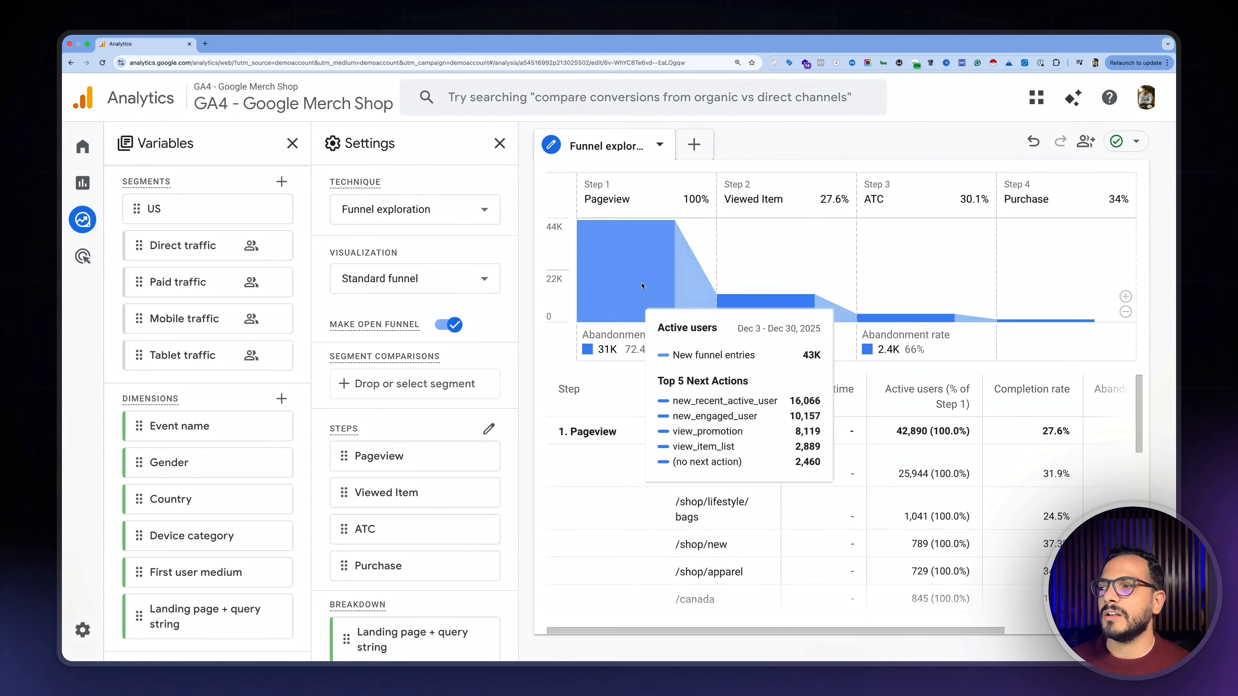
{"action": "mouse_move", "coordinate": [749, 318]}
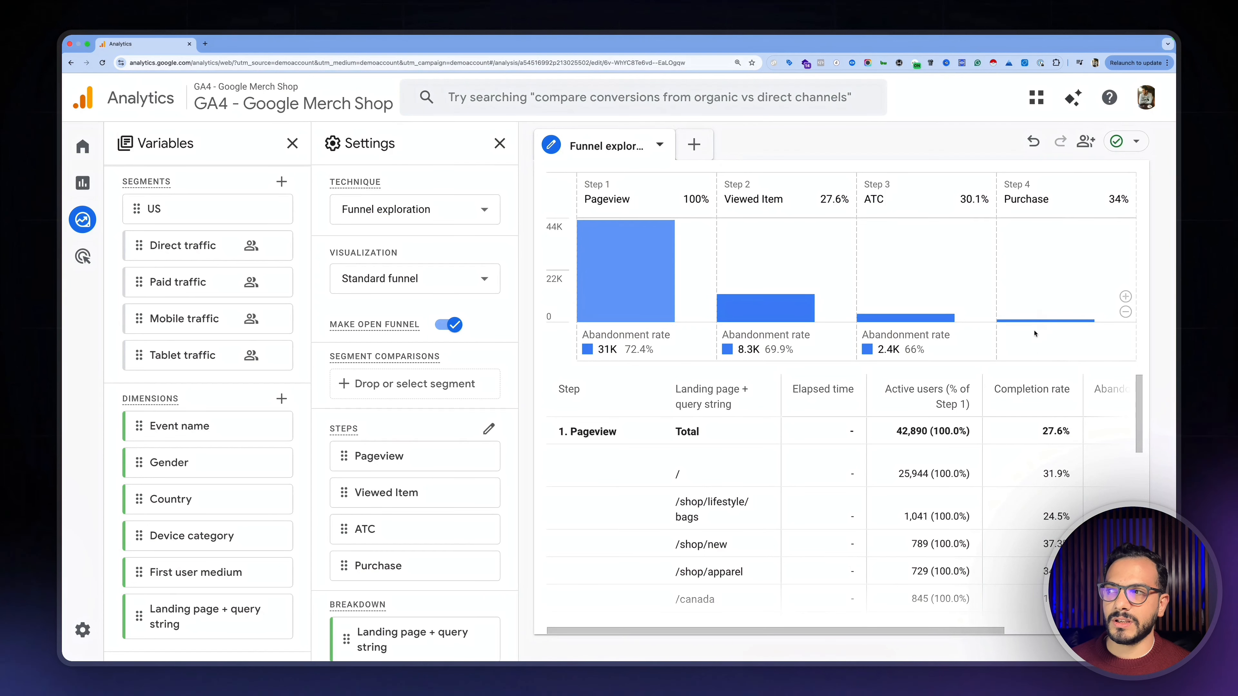
{"action": "mouse_move", "coordinate": [668, 322]}
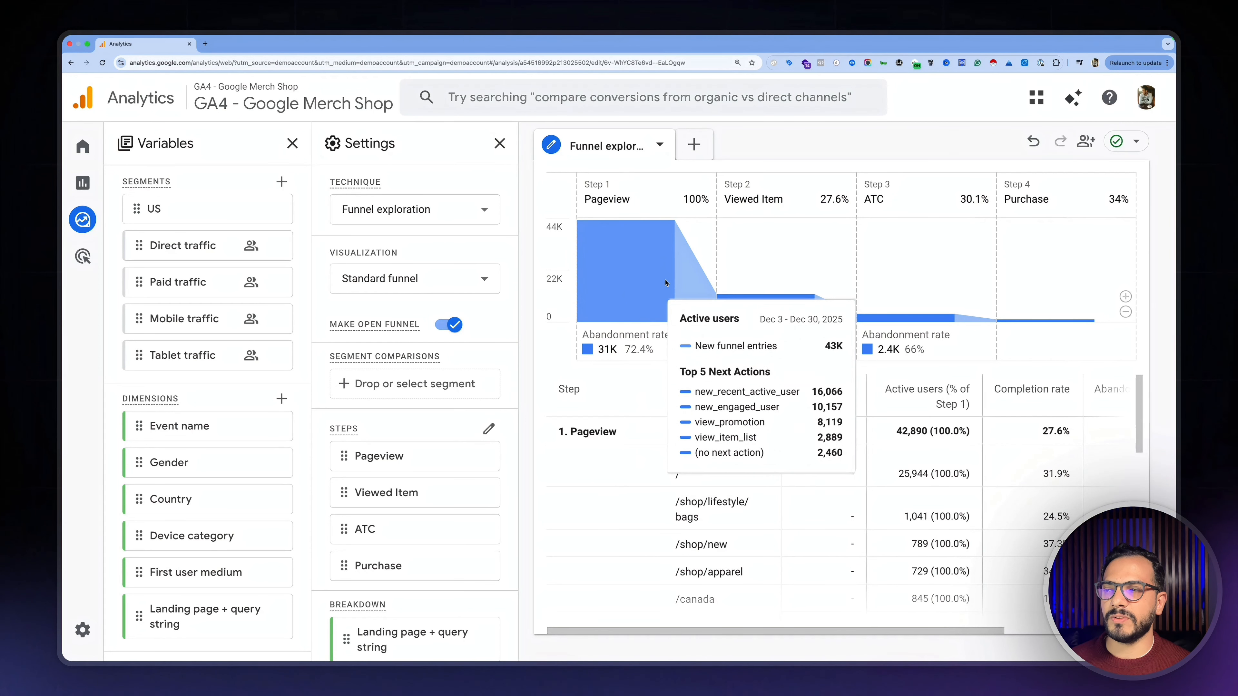
{"action": "mouse_move", "coordinate": [875, 319]}
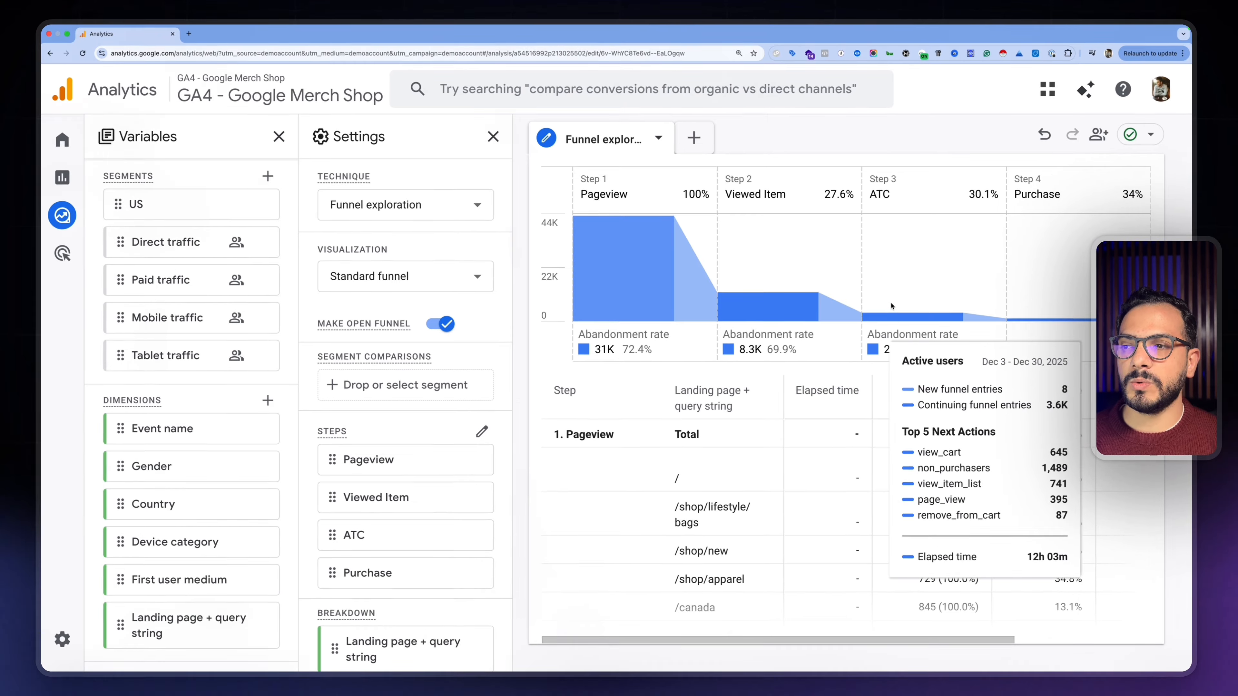
{"action": "mouse_move", "coordinate": [909, 318]}
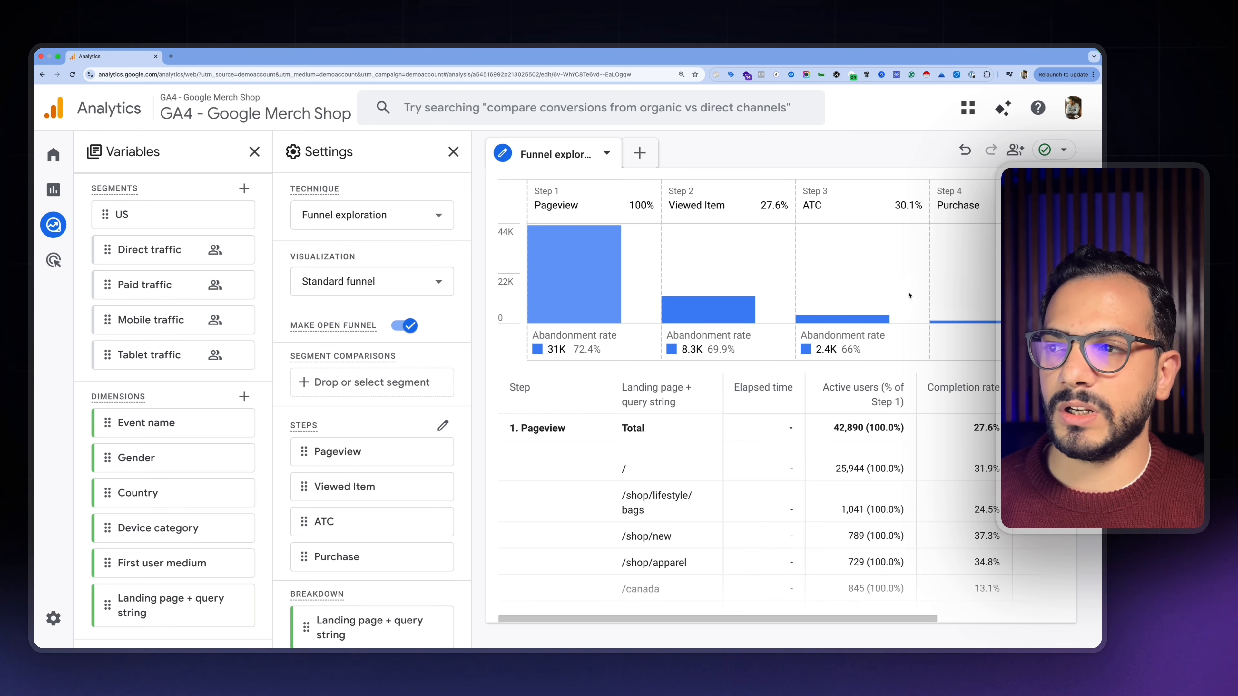
{"action": "mouse_move", "coordinate": [724, 306]}
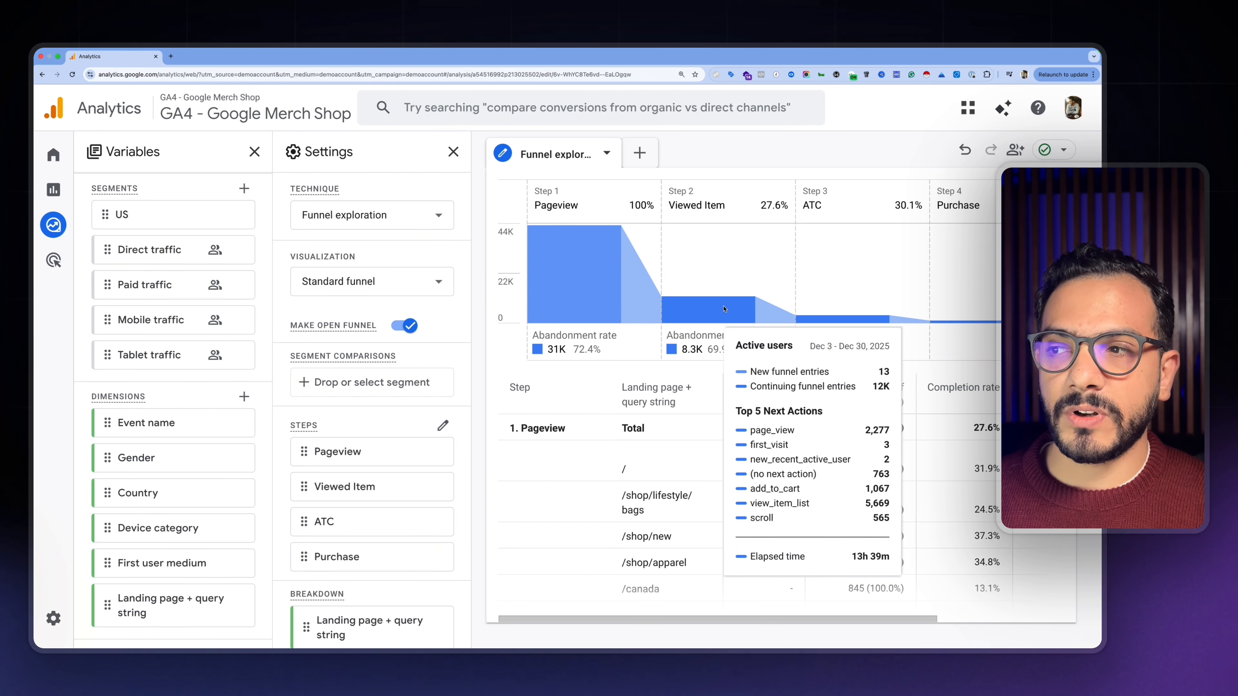
{"action": "mouse_move", "coordinate": [620, 270]}
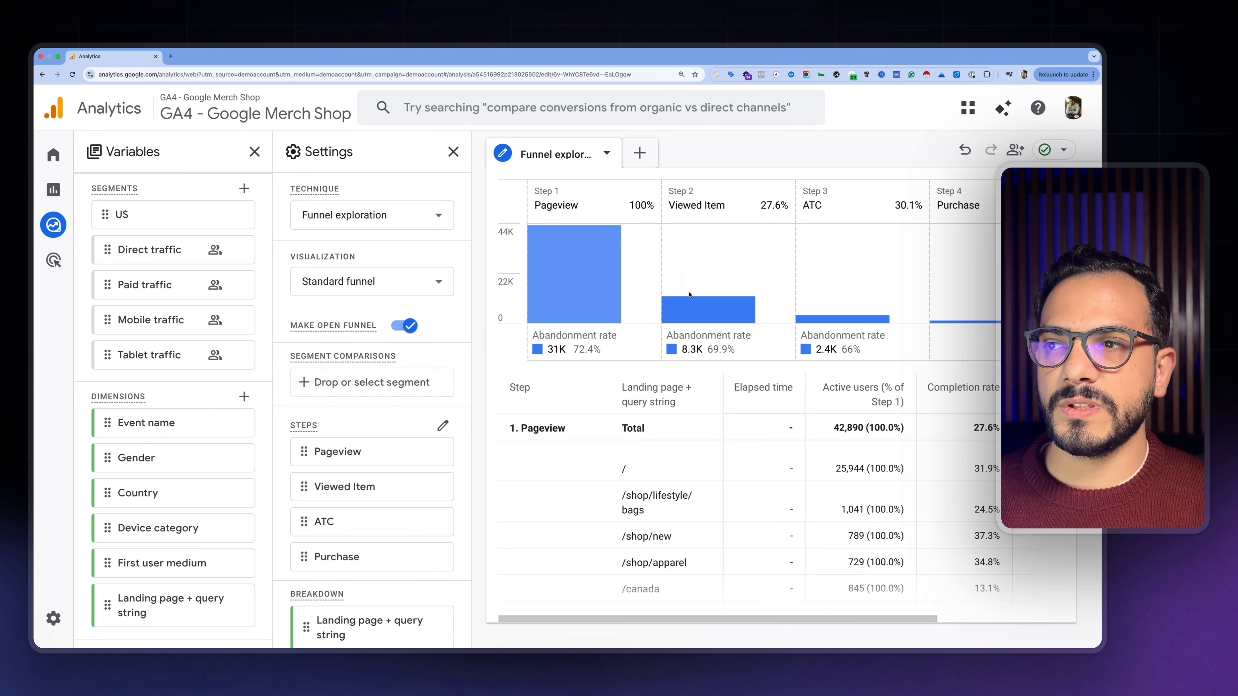
{"action": "mouse_move", "coordinate": [675, 300]}
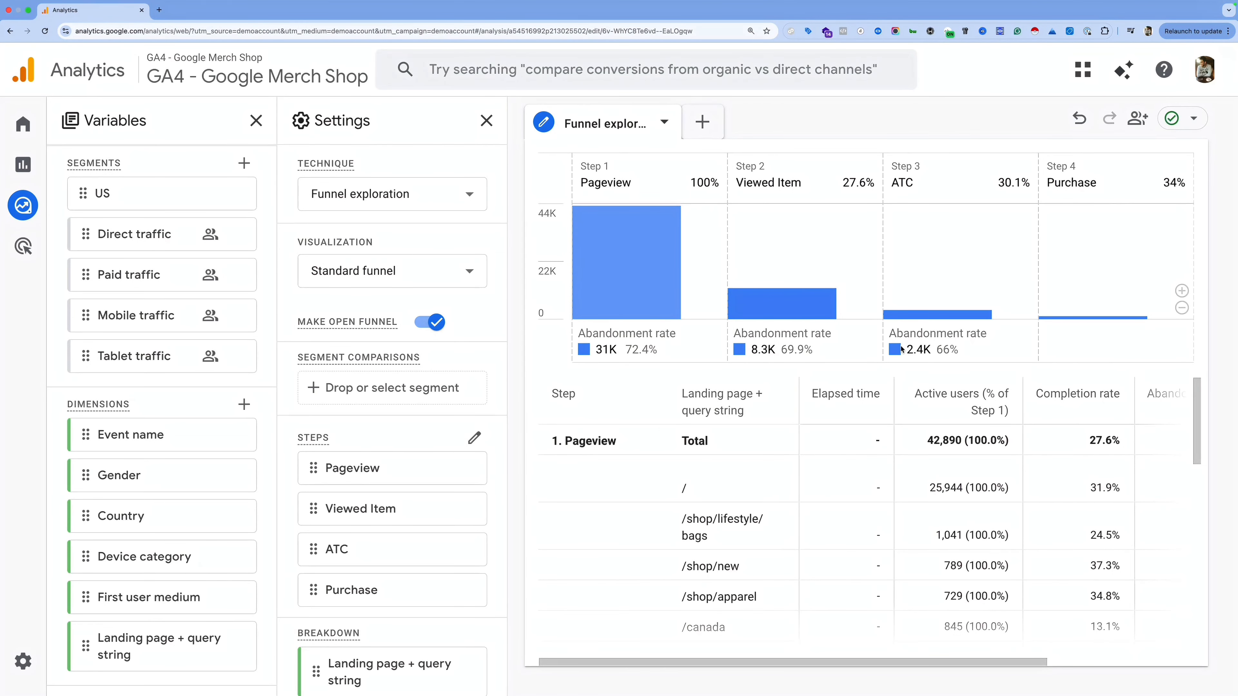
Step: Add Mobile traffic and Tablet traffic as segment comparisons, then open the segment picker
{"action": "scroll", "coordinate": [177, 354], "scroll_direction": "up", "scroll_amount": 3}
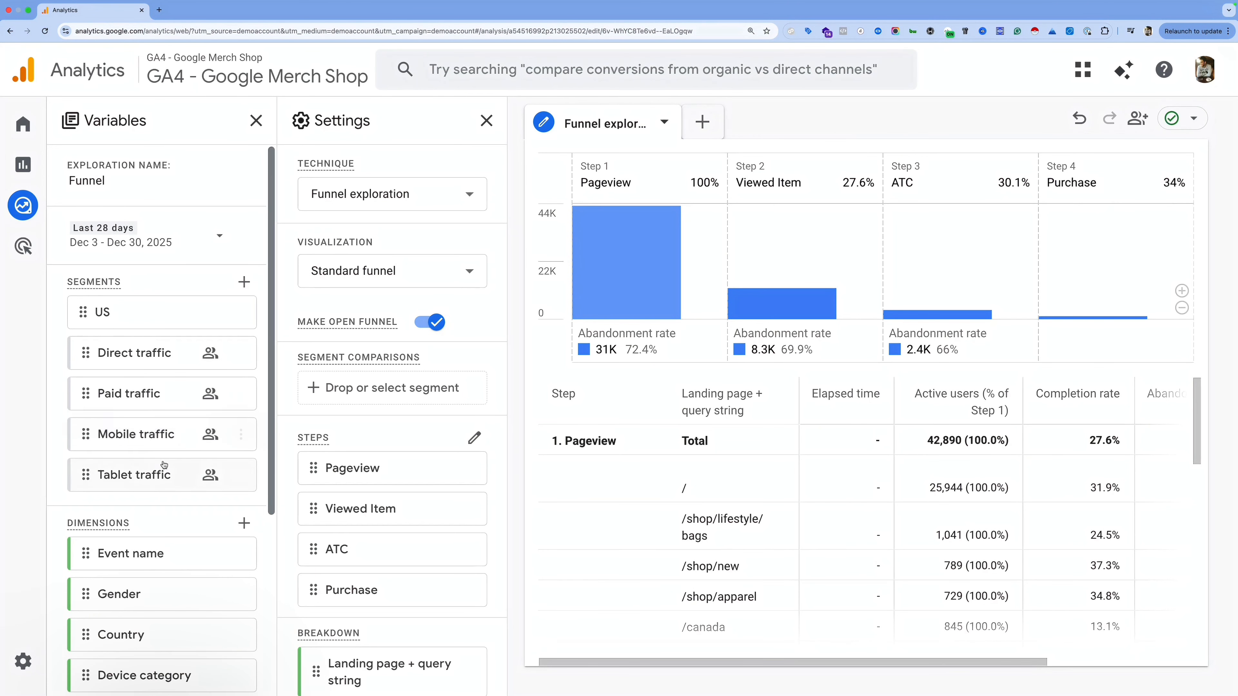
{"action": "double_click", "coordinate": [134, 443]}
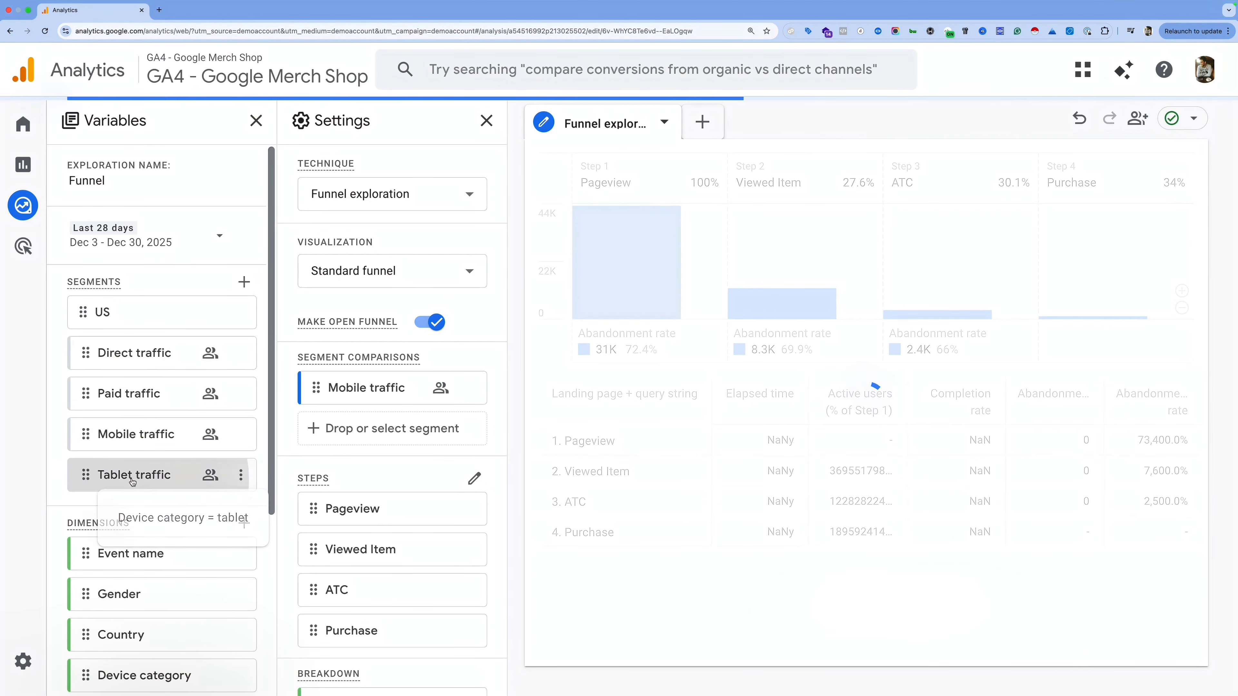
{"action": "double_click", "coordinate": [132, 481]}
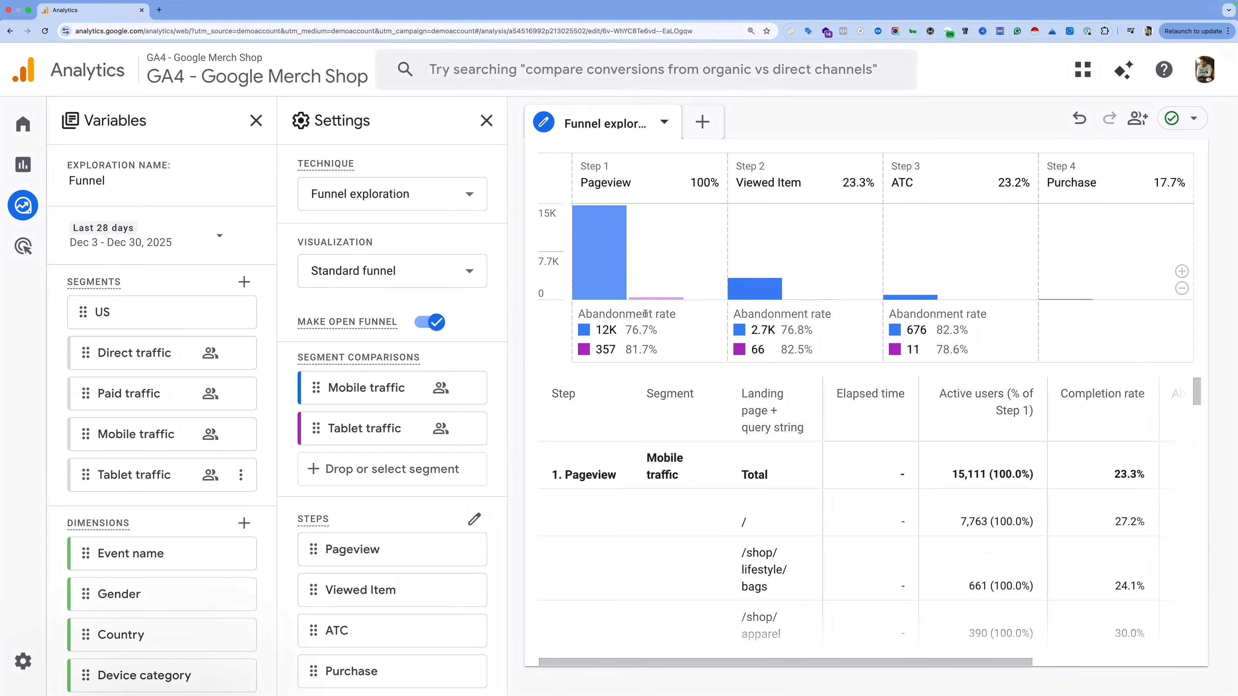
{"action": "mouse_move", "coordinate": [590, 335]}
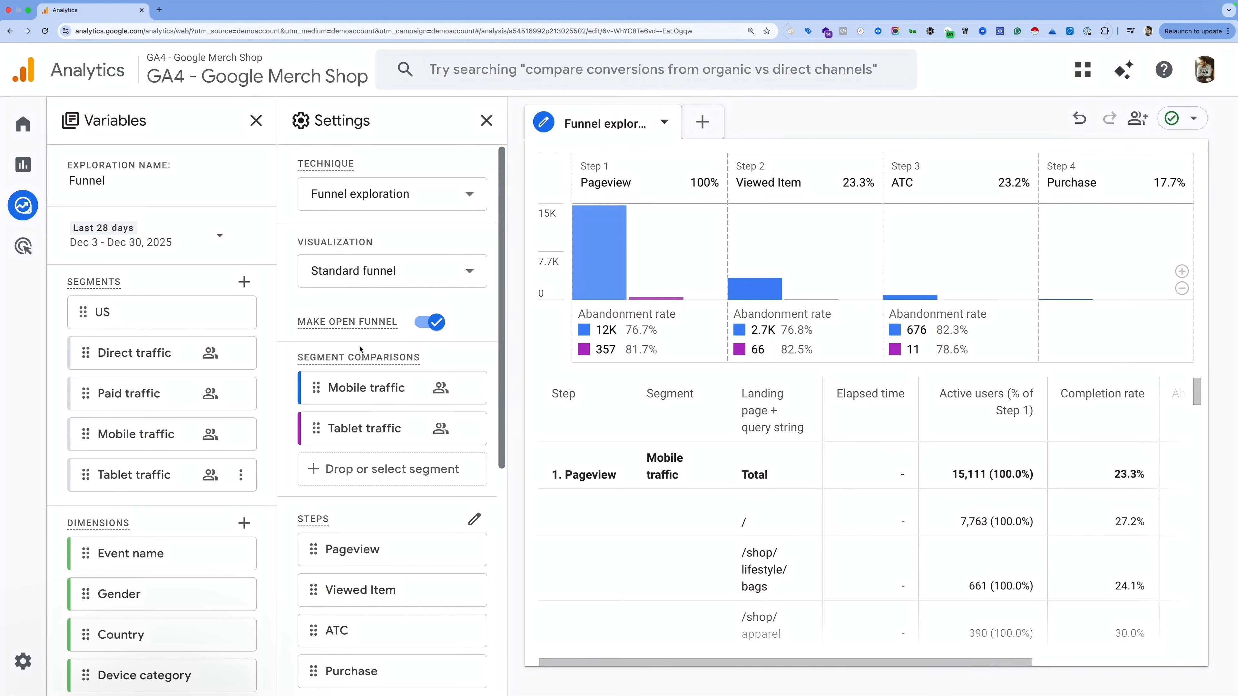
{"action": "left_click", "coordinate": [245, 282]}
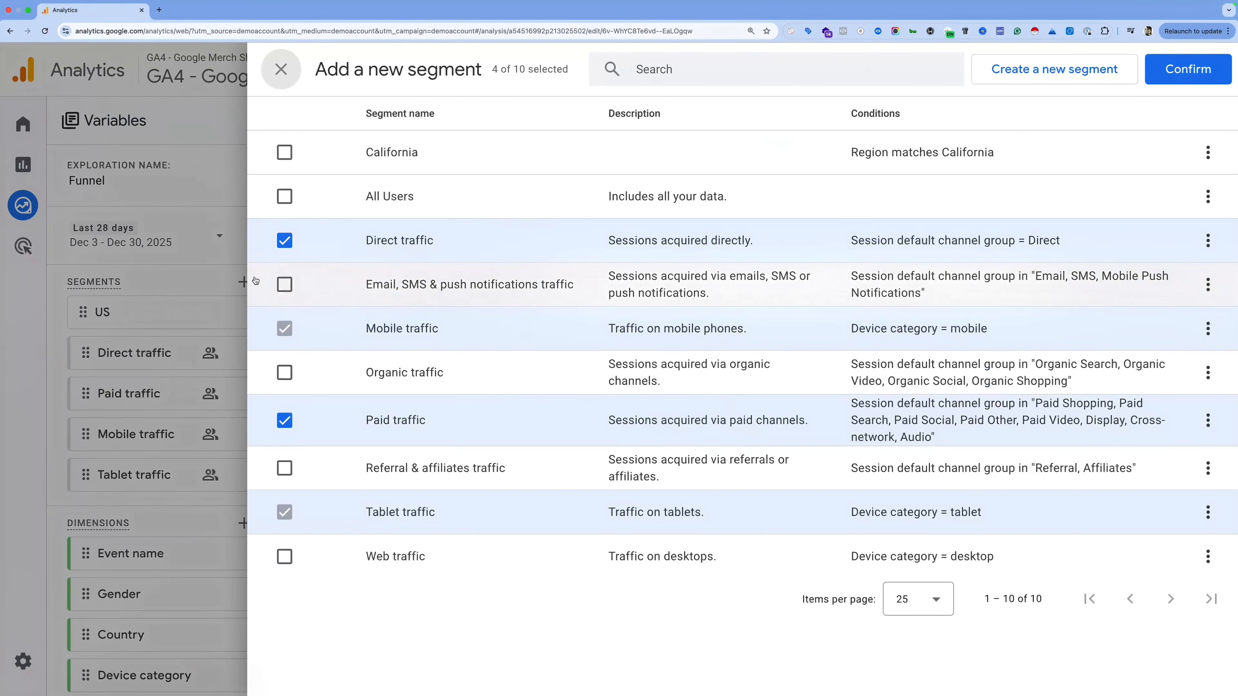
Step: Look at the Build new segment page, then back out to the Mobile-versus-Tablet funnel
{"action": "left_click", "coordinate": [1131, 74]}
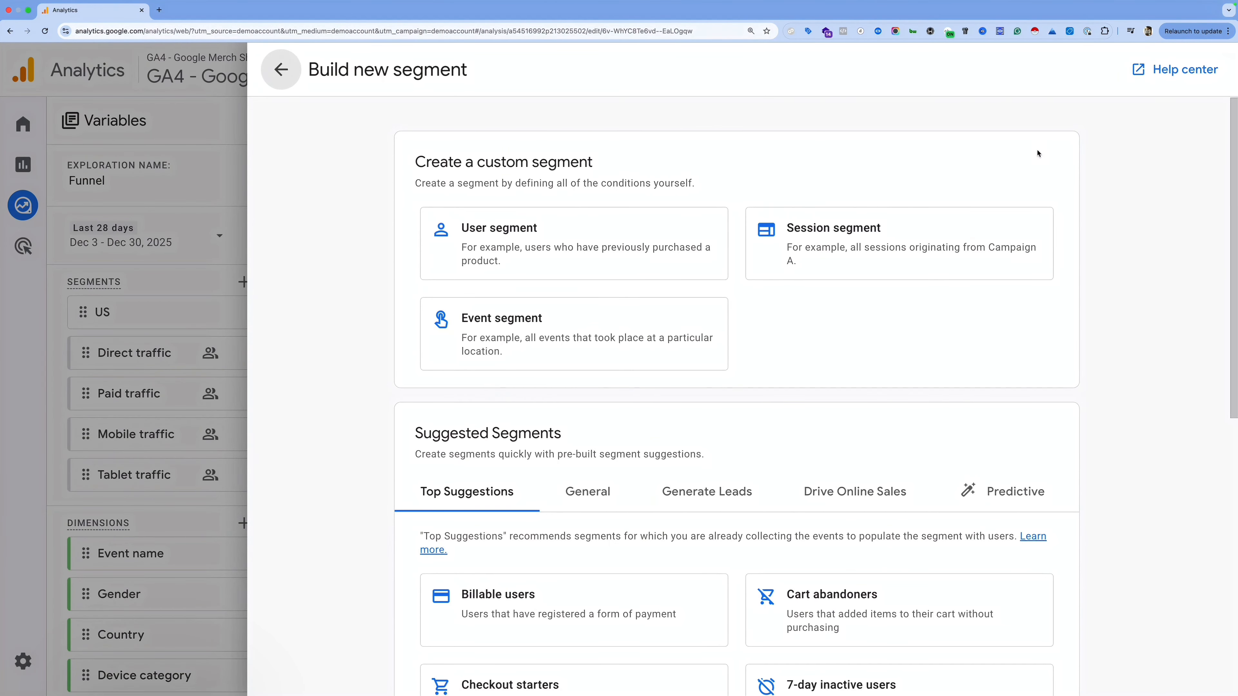
{"action": "left_click", "coordinate": [157, 238]}
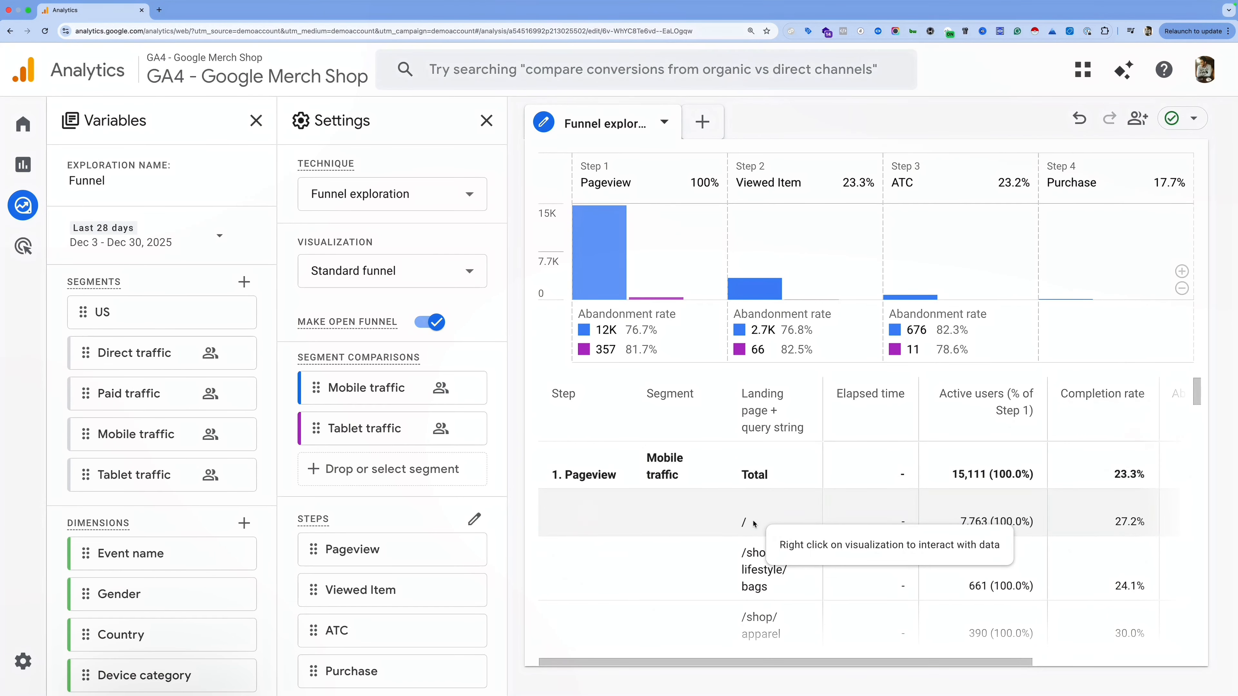
Step: Scroll the funnel results table through the Tablet traffic rows
{"action": "scroll", "coordinate": [868, 550], "scroll_direction": "down", "scroll_amount": 5}
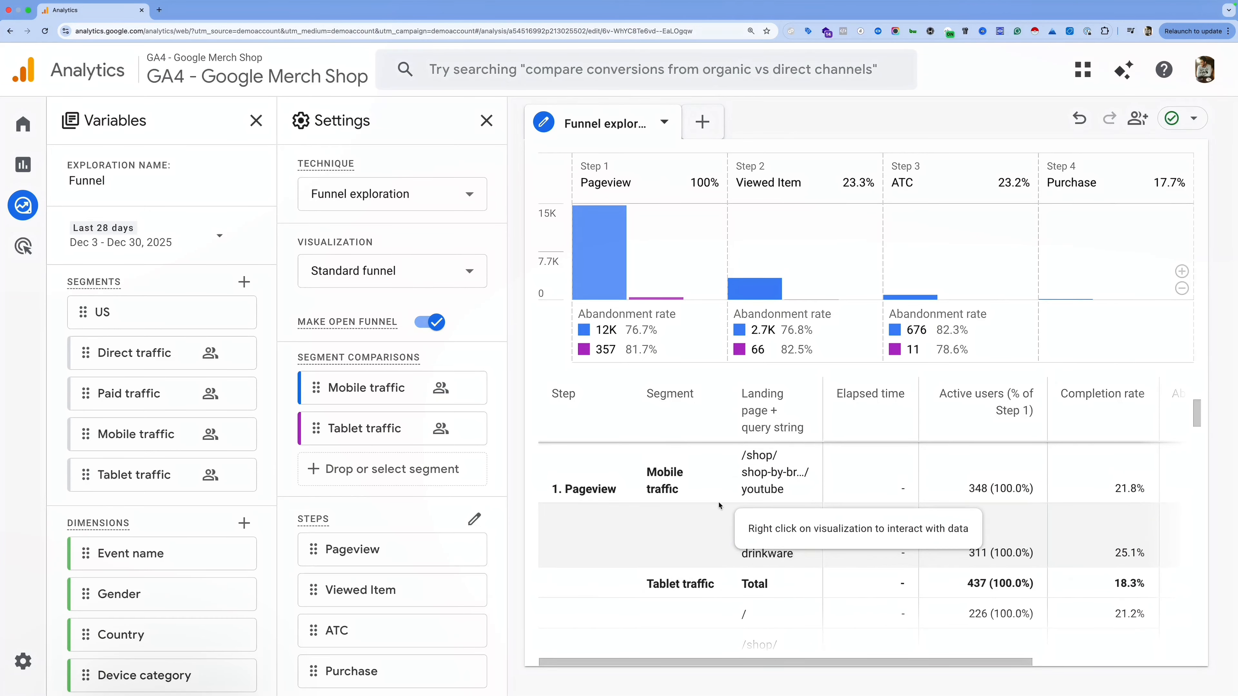
{"action": "scroll", "coordinate": [721, 520], "scroll_direction": "down", "scroll_amount": 2}
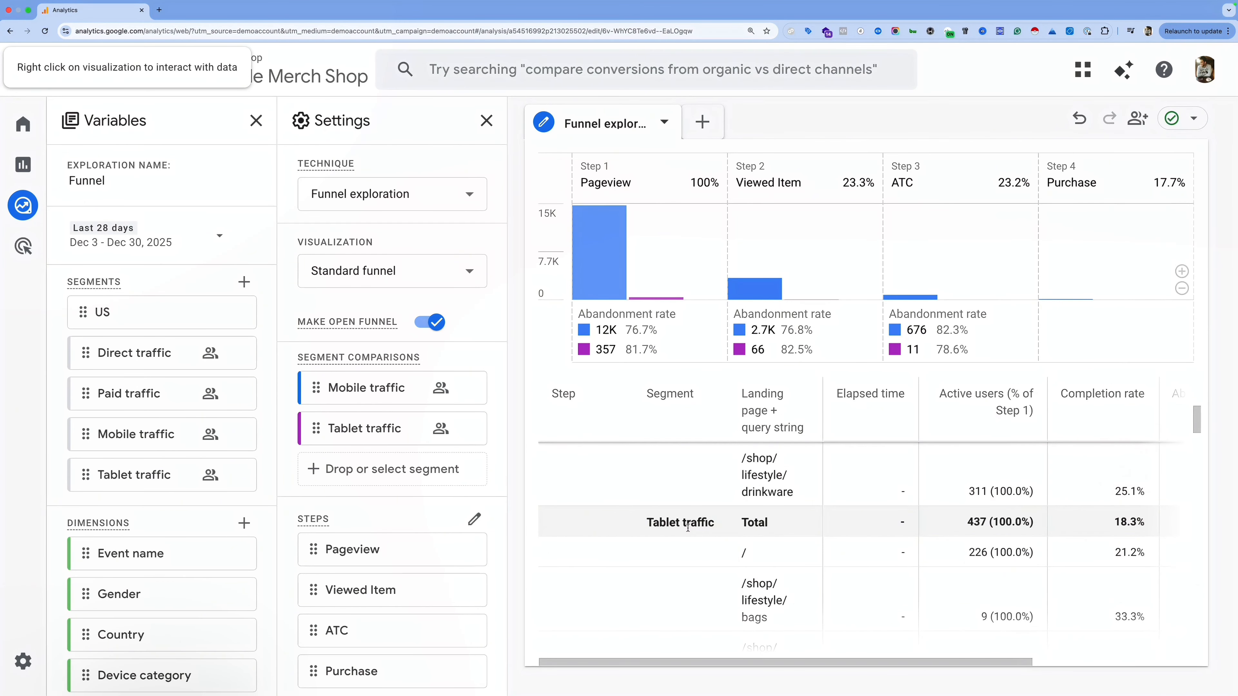
{"action": "scroll", "coordinate": [740, 531], "scroll_direction": "down", "scroll_amount": 2}
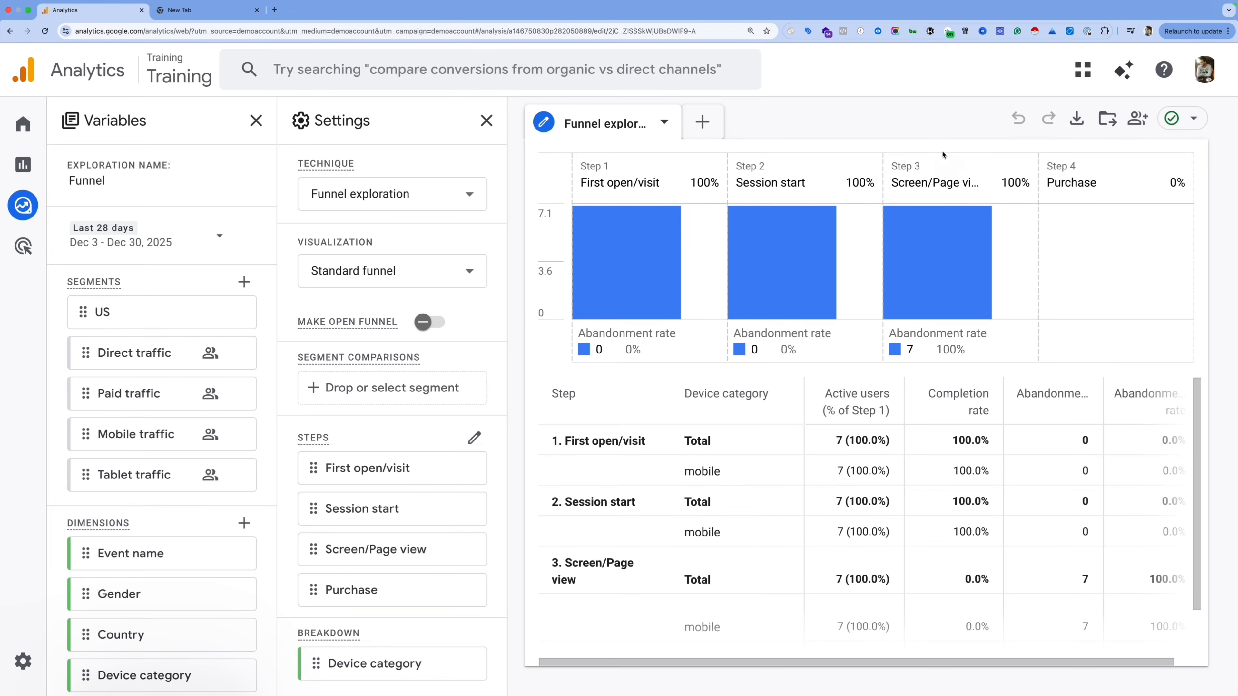
Step: Save the exploration to the Library as 'Funnel - Funnel exploration 1' and go to Reports
{"action": "left_click", "coordinate": [1109, 122]}
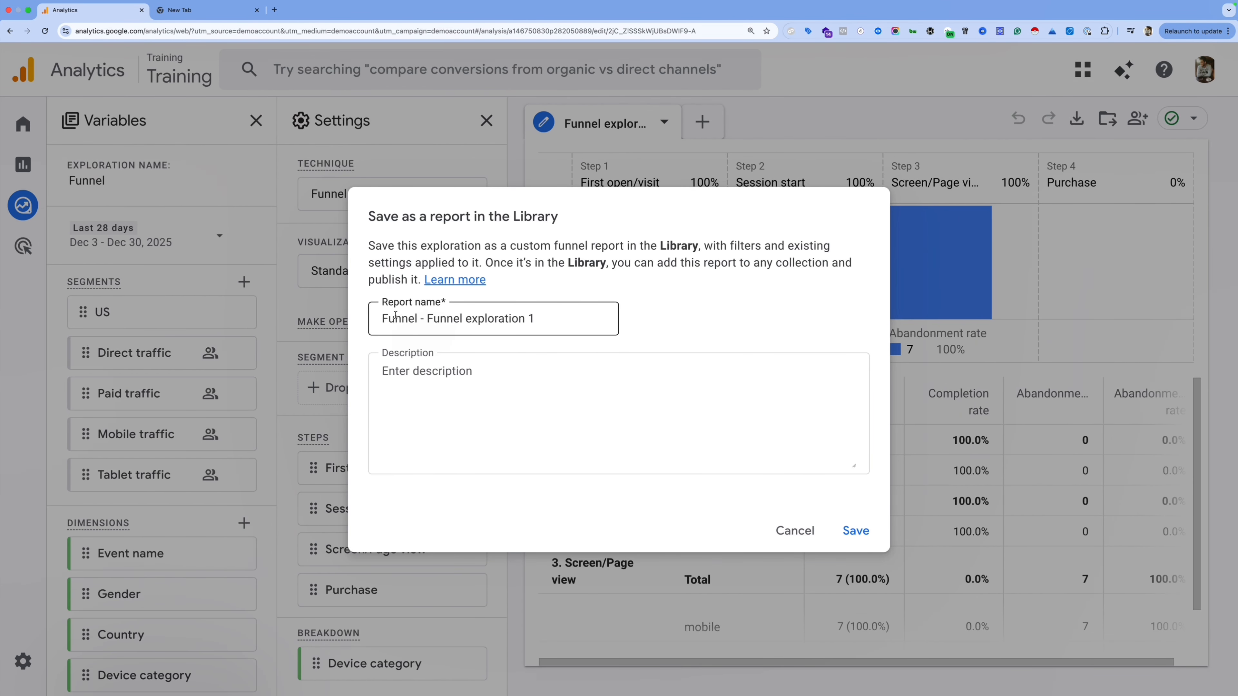
{"action": "left_click", "coordinate": [858, 532]}
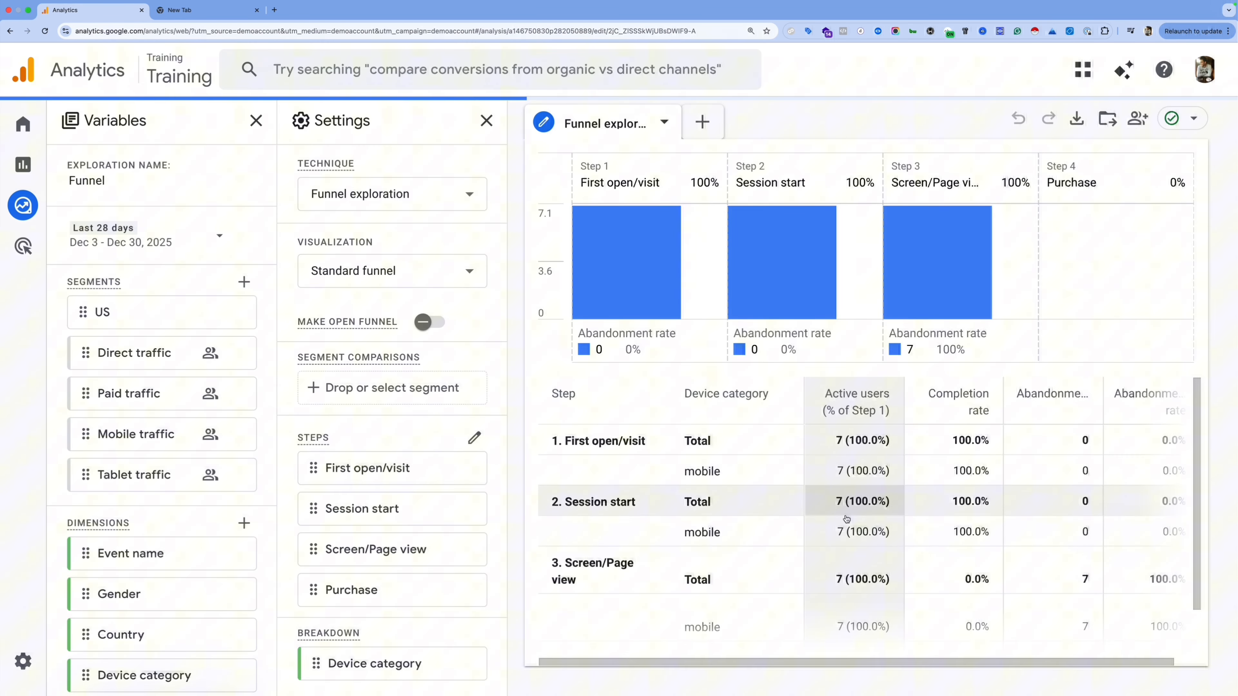
{"action": "left_click", "coordinate": [3, 161]}
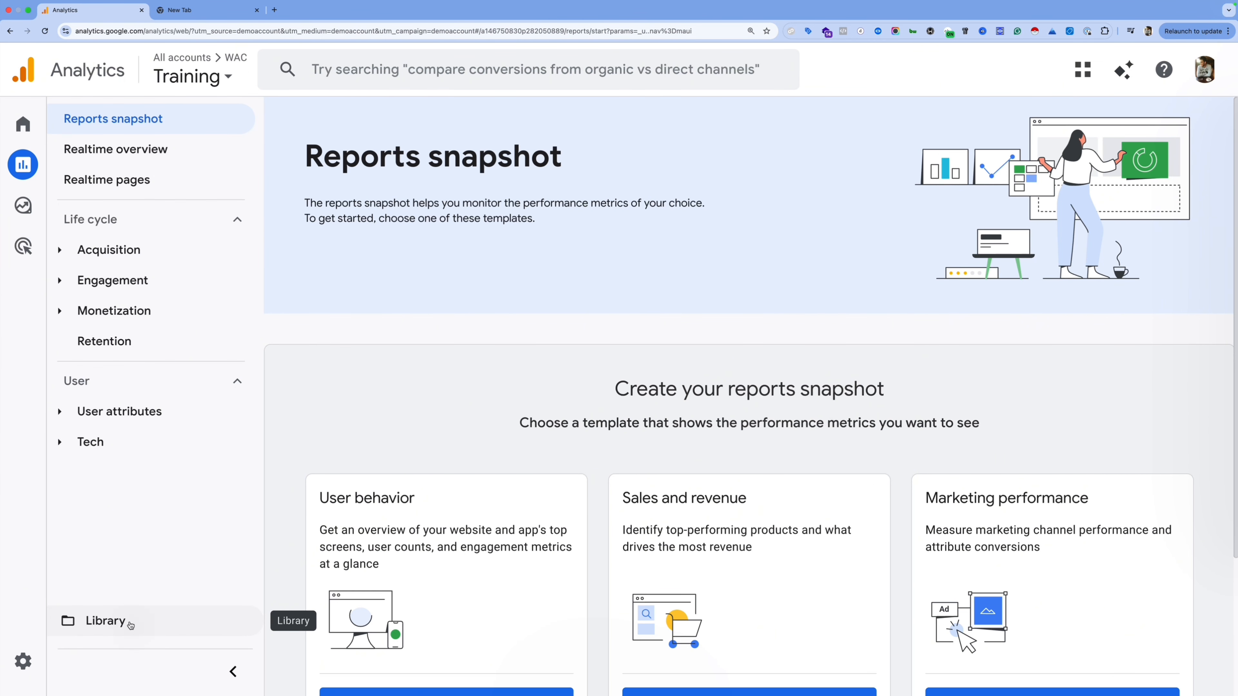
Step: In the Library, find the Life cycle collection in the carousel and choose Edit
{"action": "left_click", "coordinate": [131, 626]}
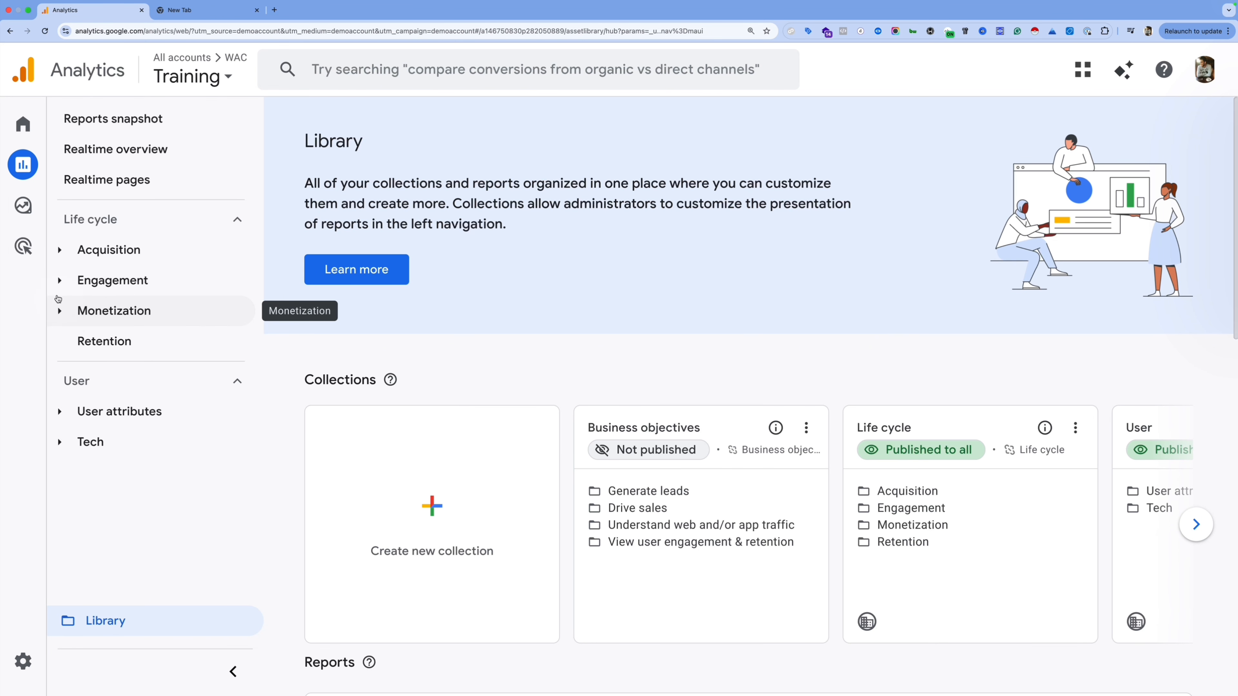
{"action": "left_click", "coordinate": [60, 287]}
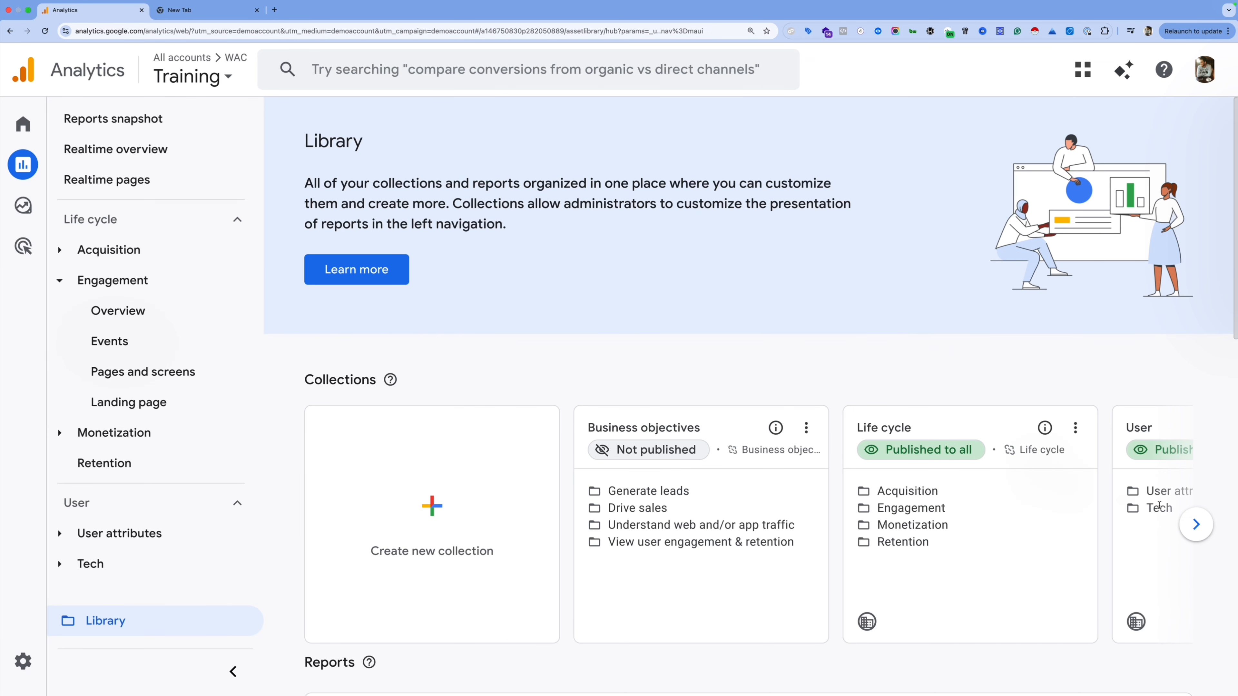
{"action": "left_click", "coordinate": [1197, 525]}
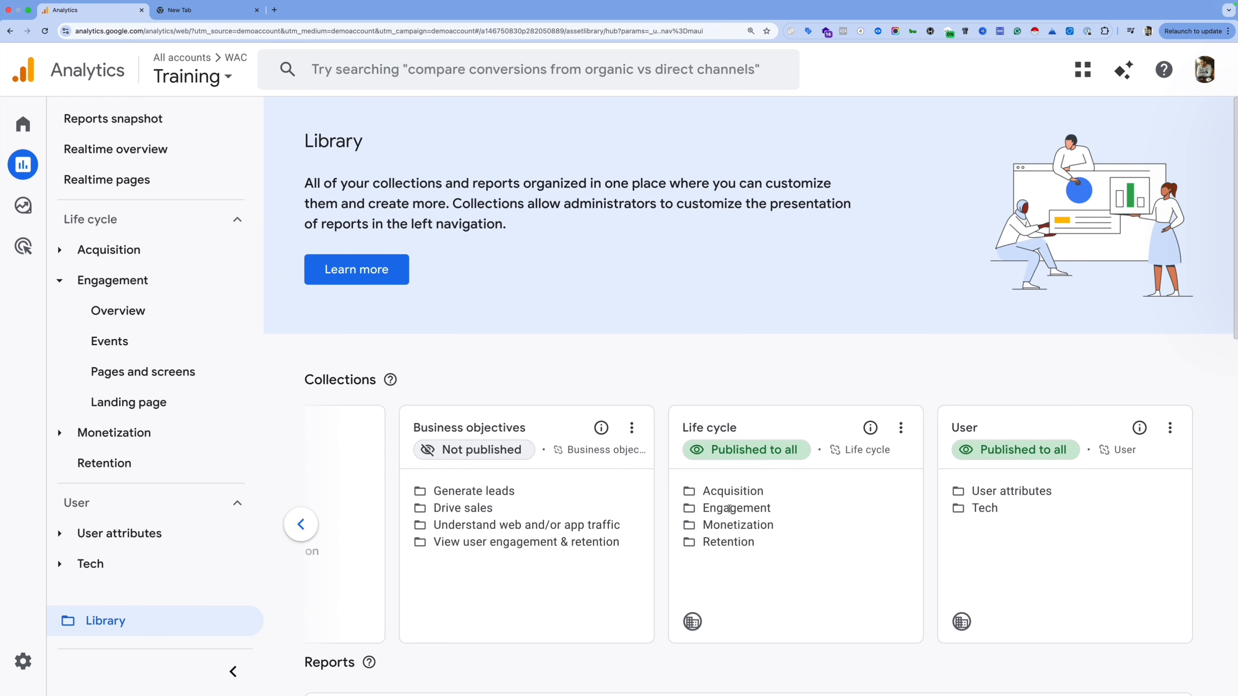
{"action": "left_click", "coordinate": [900, 428]}
{"action": "left_click", "coordinate": [942, 511]}
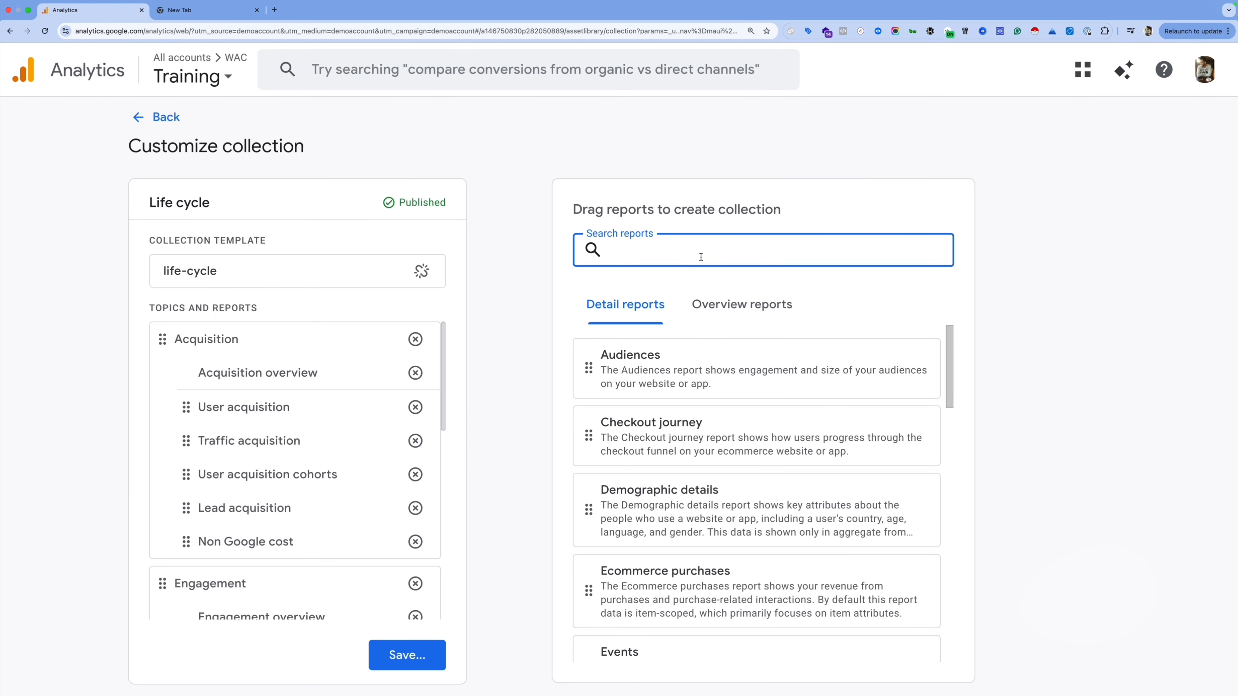
Step: Search the available reports for 'fun' to find Funnel - Funnel exploration 1
{"action": "type", "text": "fun"}
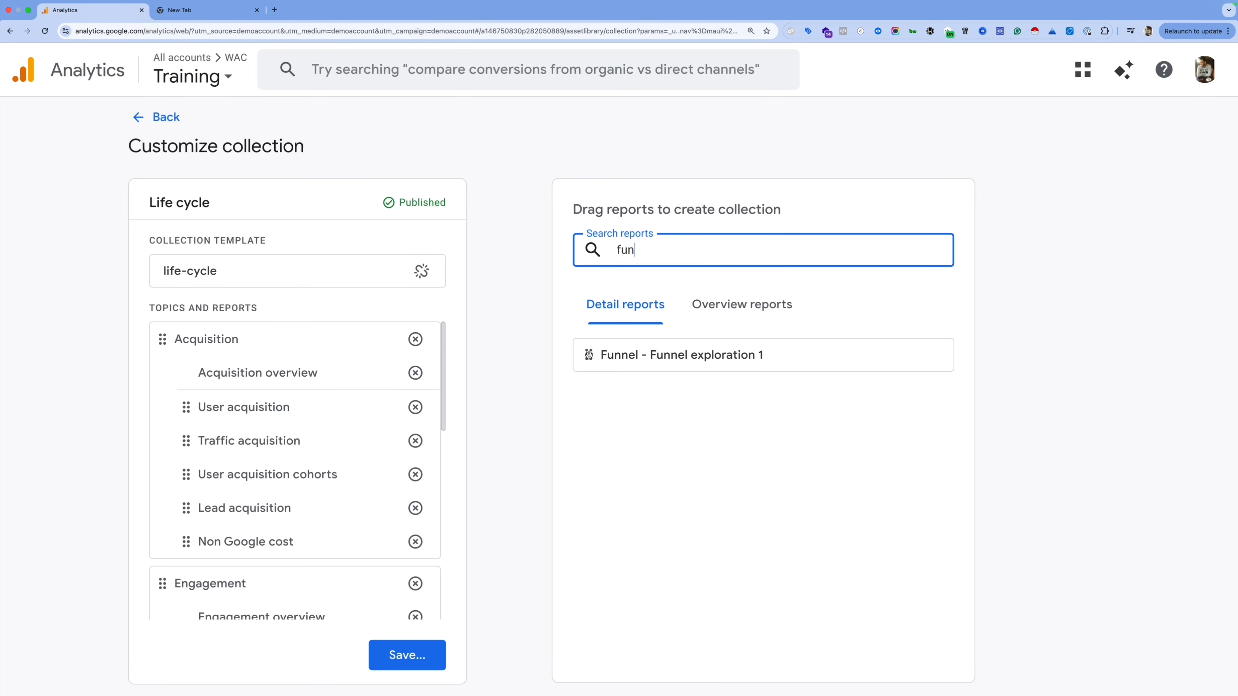
{"action": "scroll", "coordinate": [328, 448], "scroll_direction": "down", "scroll_amount": 2}
{"action": "scroll", "coordinate": [329, 448], "scroll_direction": "down", "scroll_amount": 5}
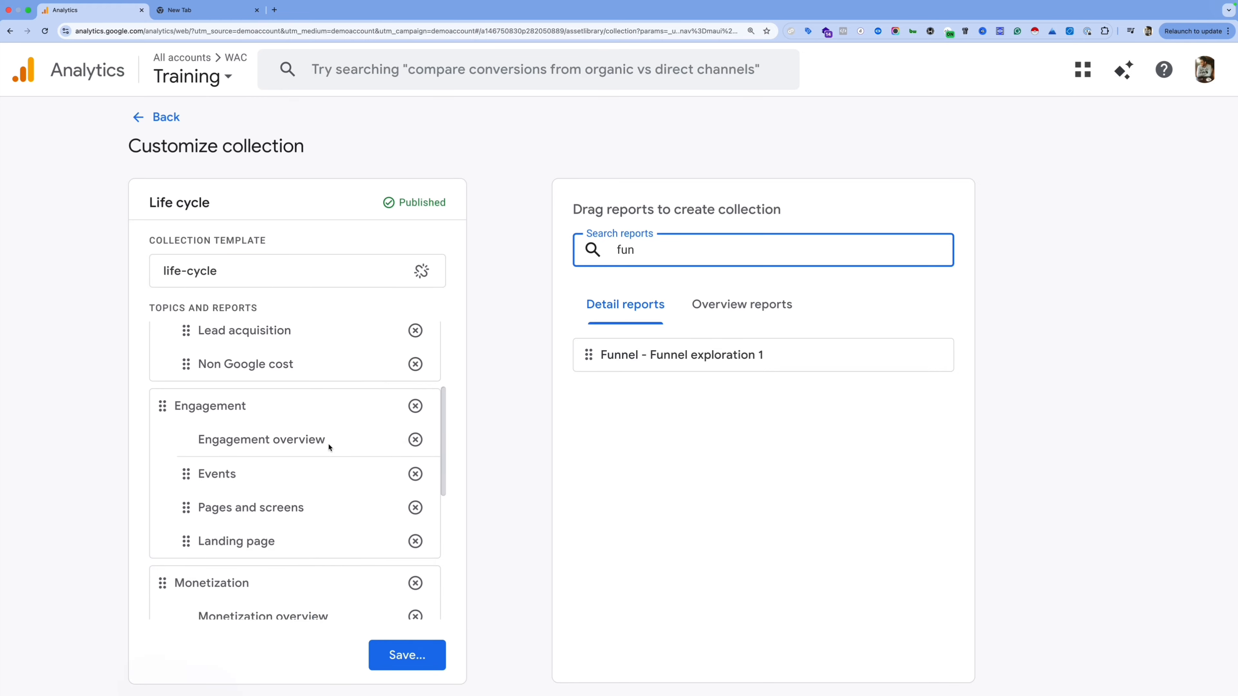